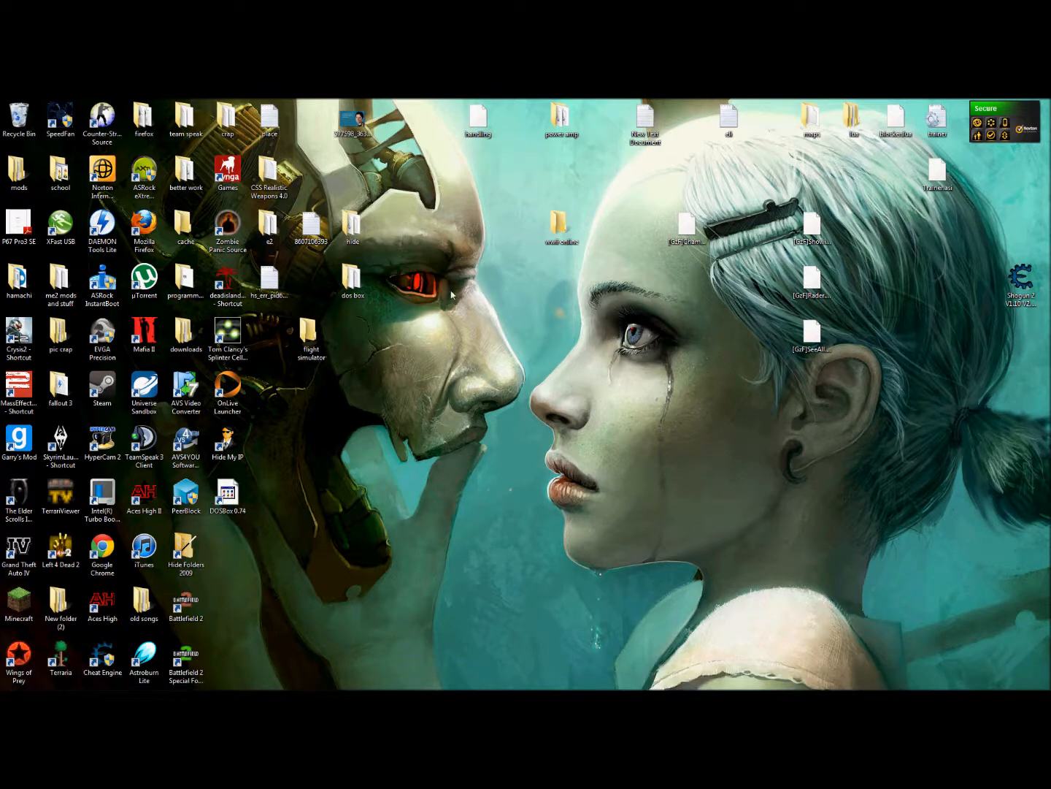
# Open the nomouth folder inside the no mouth folder under mygames in the Documents library.
pyautogui.press('super')
pyautogui.click(195, 418)
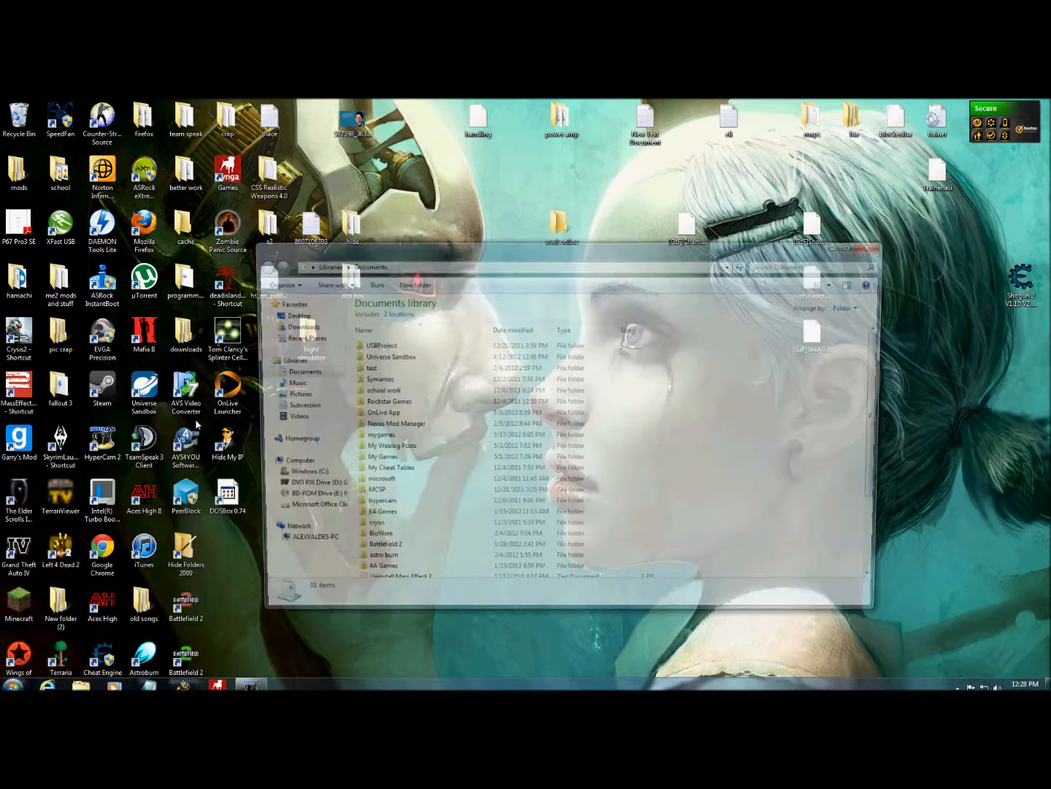
pyautogui.doubleClick(389, 439)
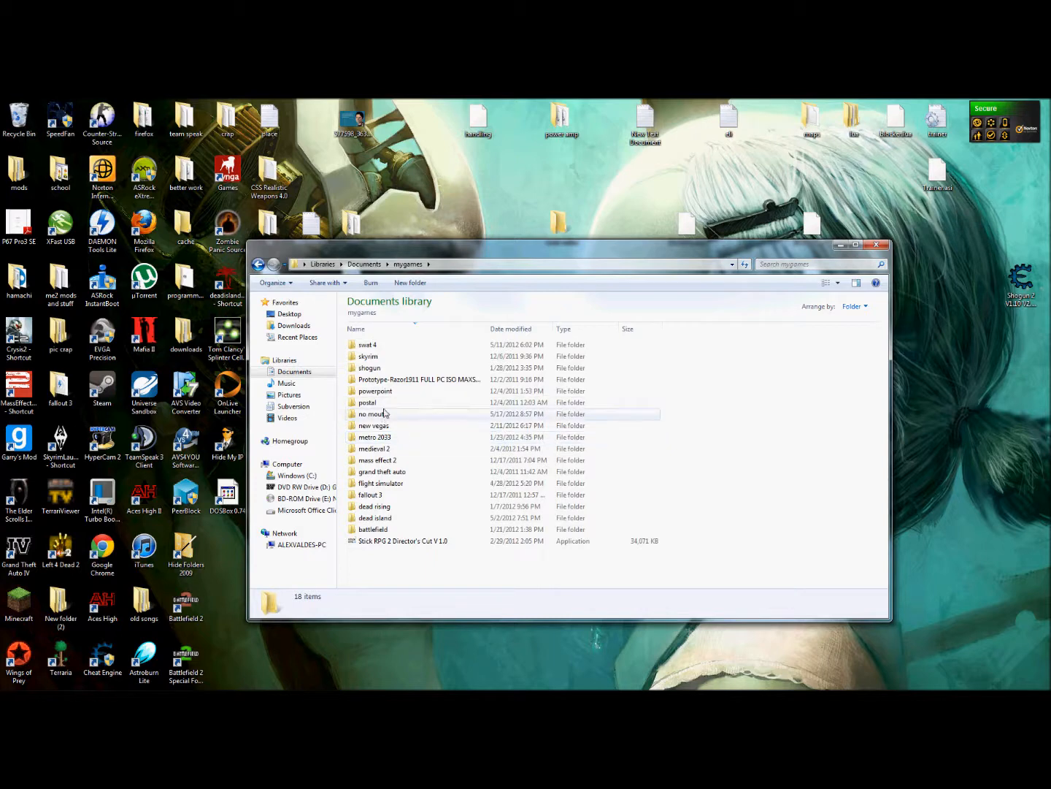
pyautogui.doubleClick(394, 414)
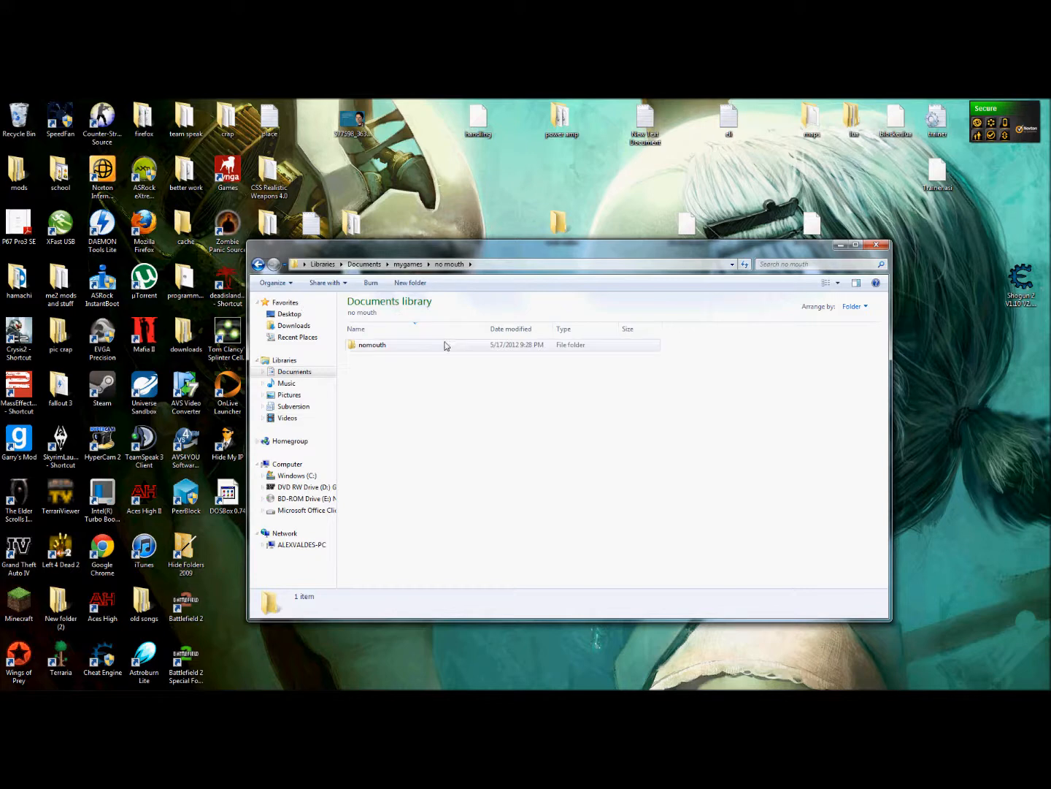
pyautogui.moveTo(446, 344)
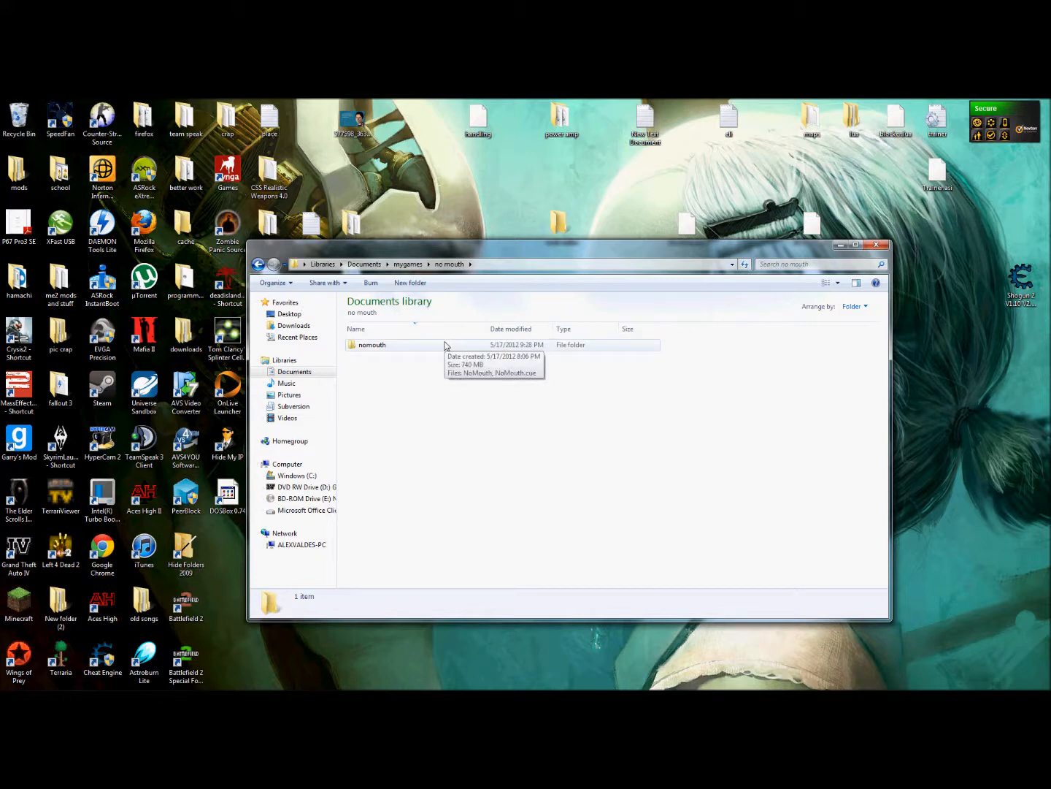
pyautogui.doubleClick(446, 345)
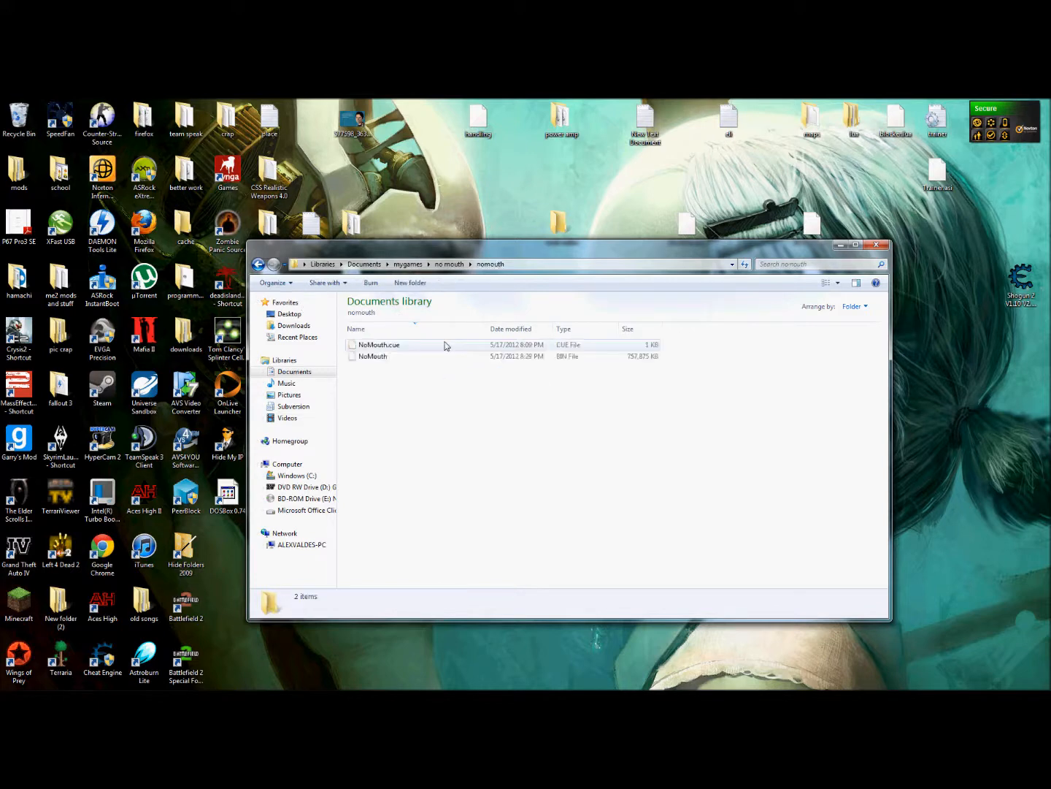
# Examine the NoMouth.cue file and the NoMouth BIN file in the nomouth folder.
pyautogui.click(446, 345)
pyautogui.click(446, 354)
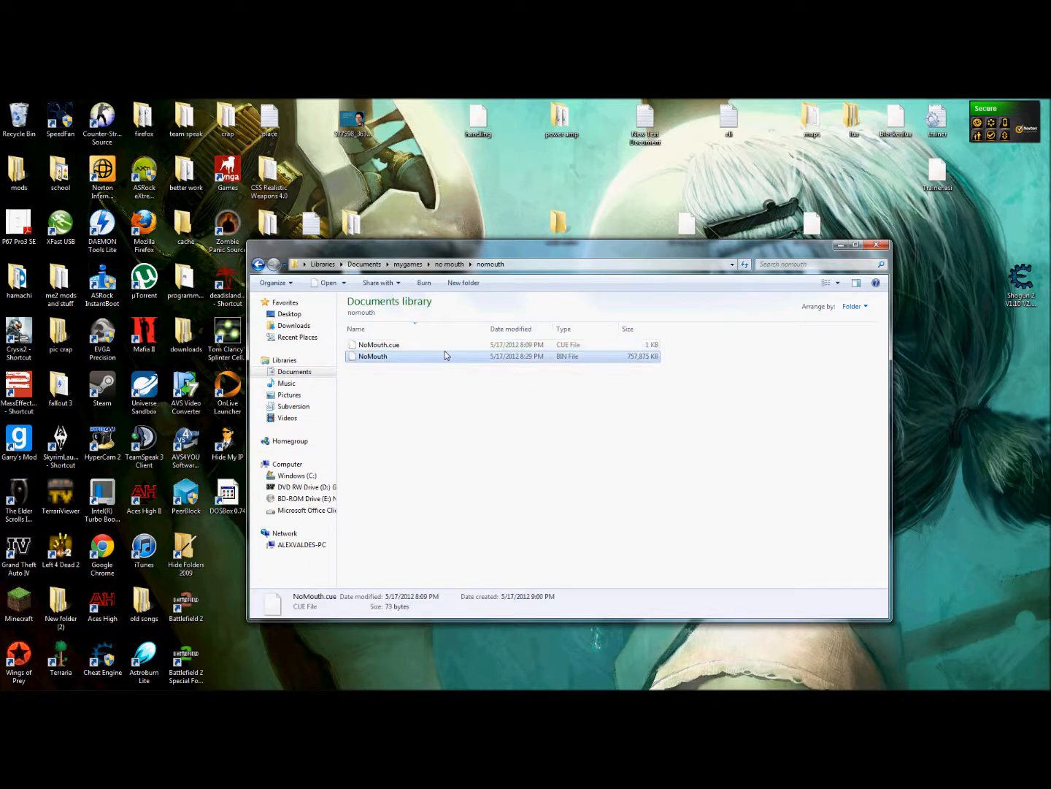
pyautogui.click(454, 345)
pyautogui.click(453, 373)
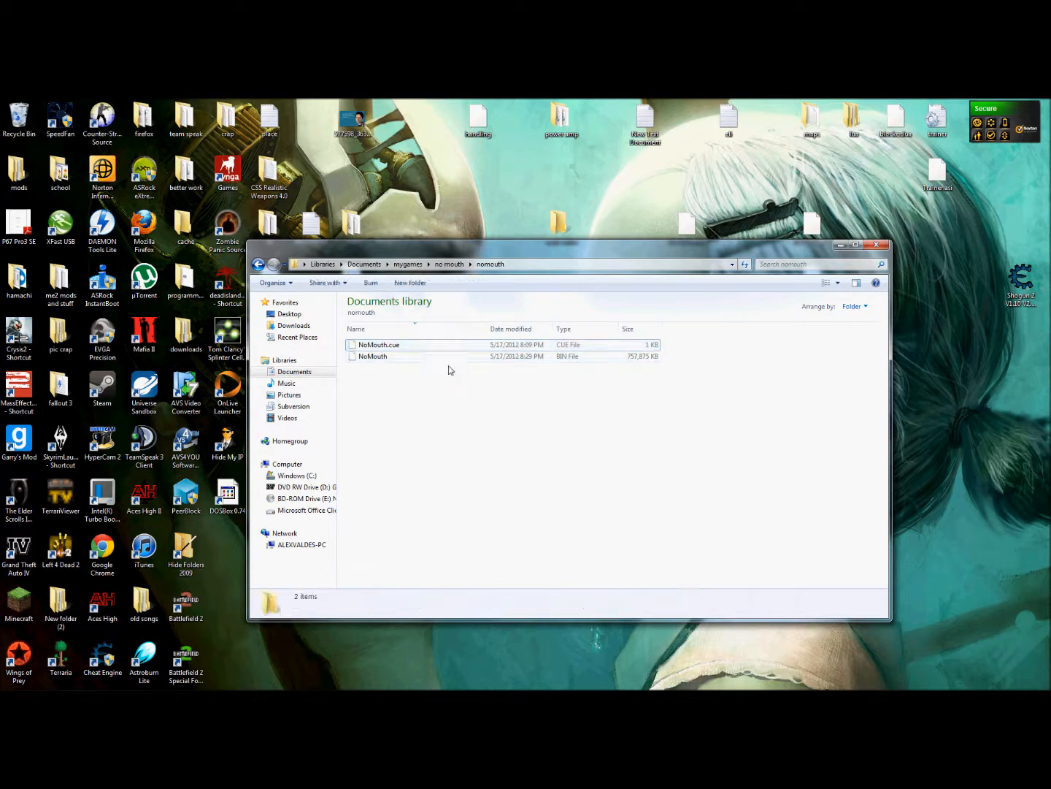
pyautogui.moveTo(857, 389); pyautogui.dragTo(623, 367)
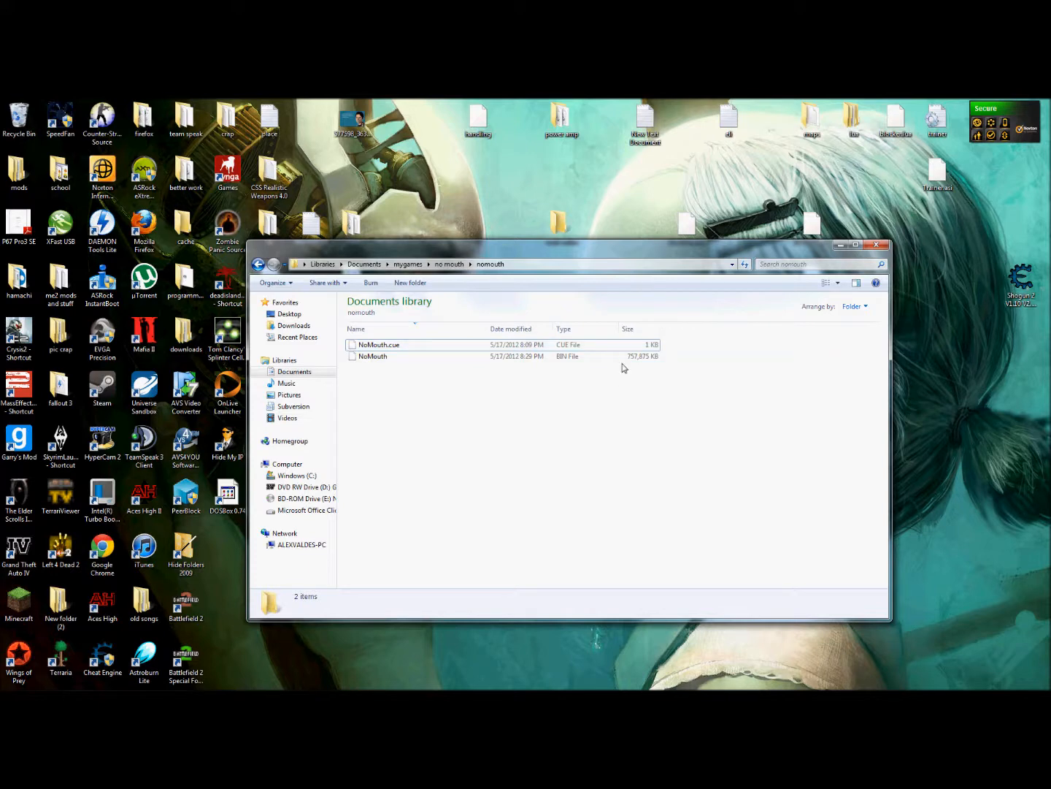
pyautogui.click(430, 347)
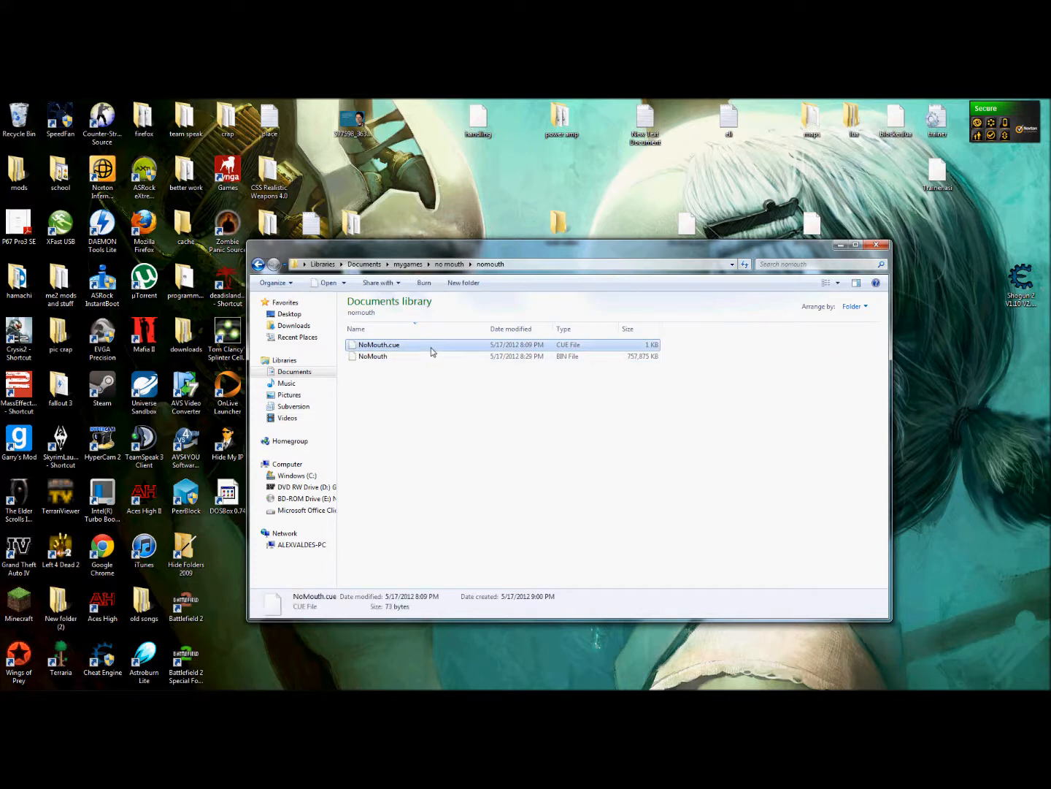
pyautogui.click(395, 355)
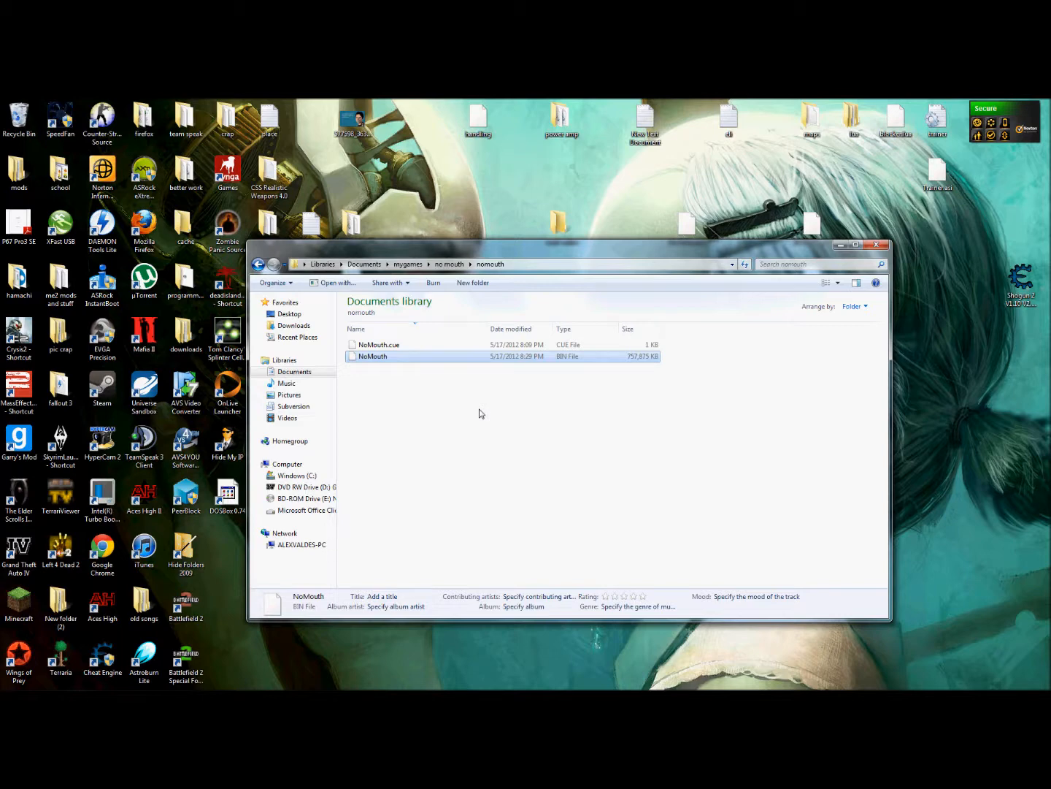
pyautogui.click(408, 346)
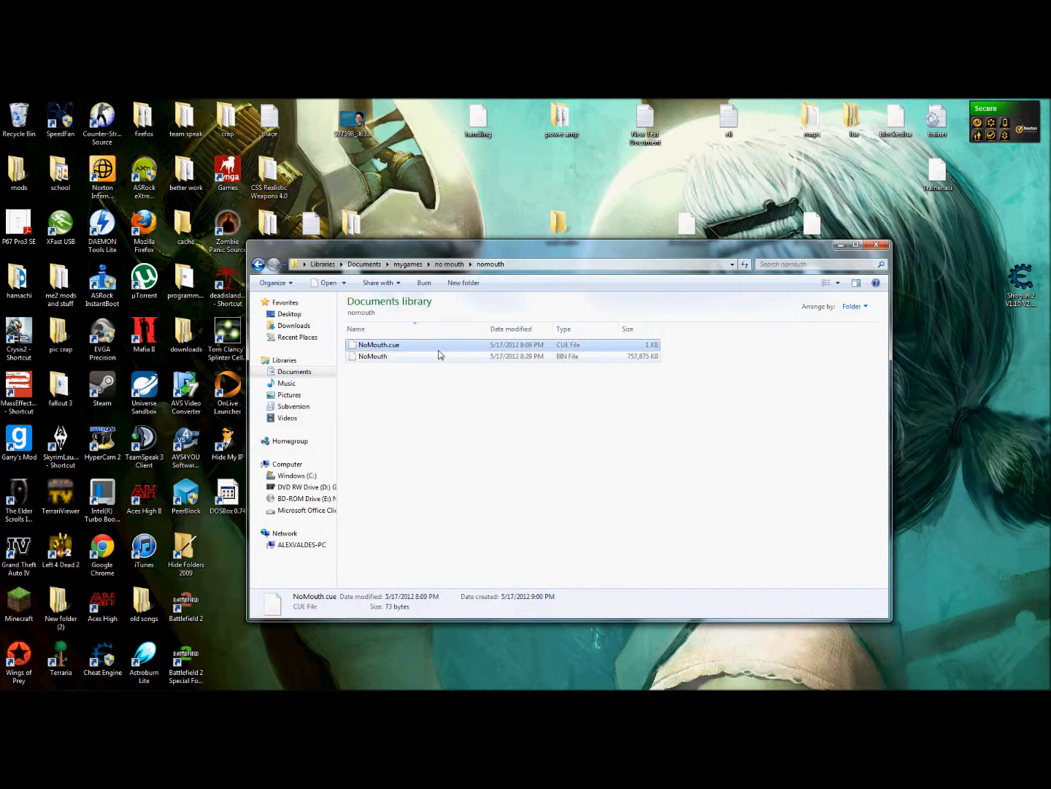
pyautogui.moveTo(535, 451); pyautogui.dragTo(493, 404)
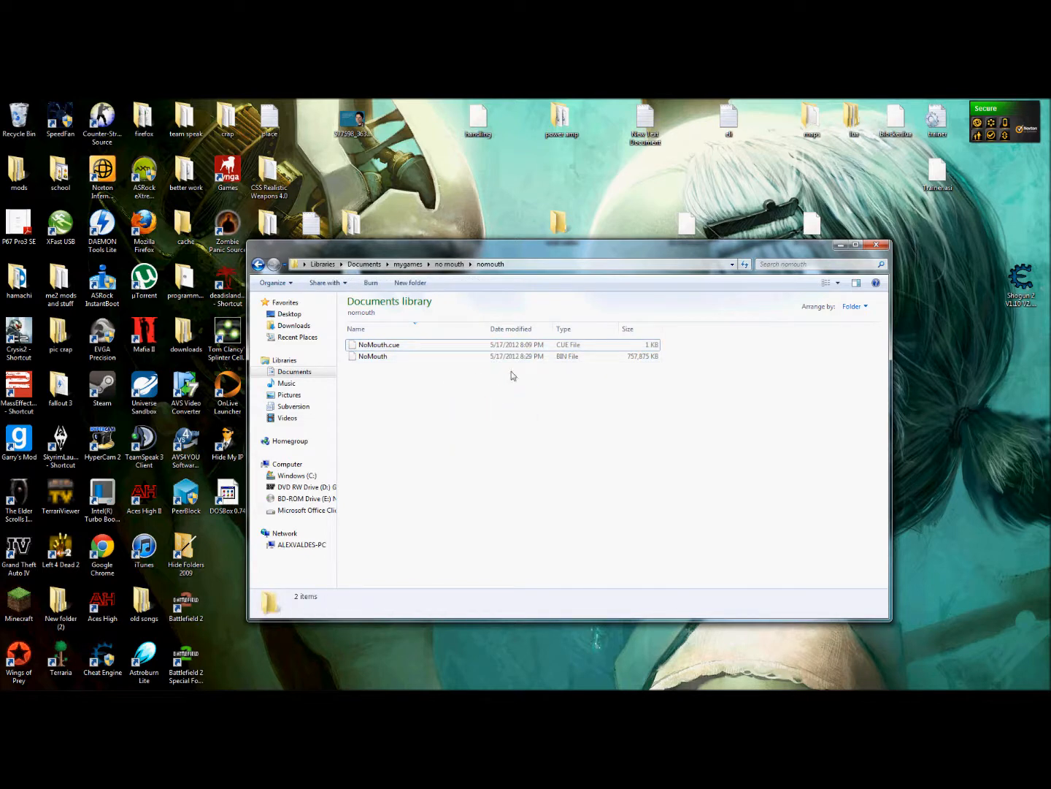
pyautogui.click(575, 346)
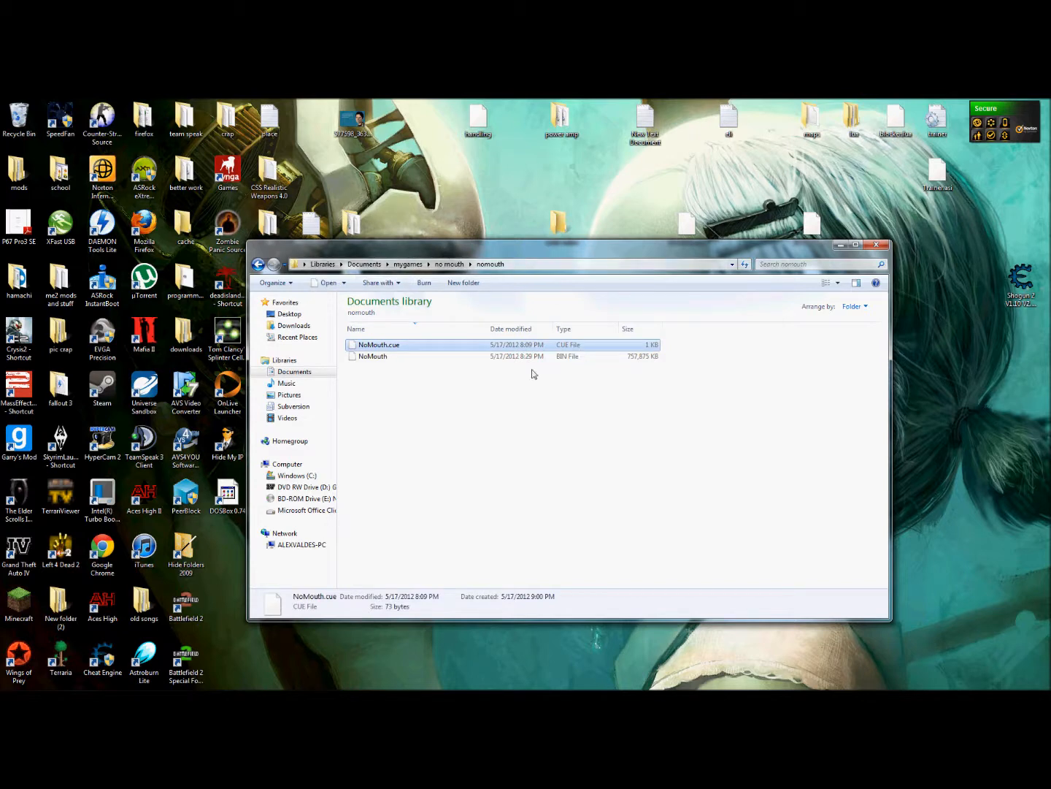
# Launch DAEMON Tools Lite and add NoMouth.cue from the nomouth folder to the image catalog.
pyautogui.click(101, 222)
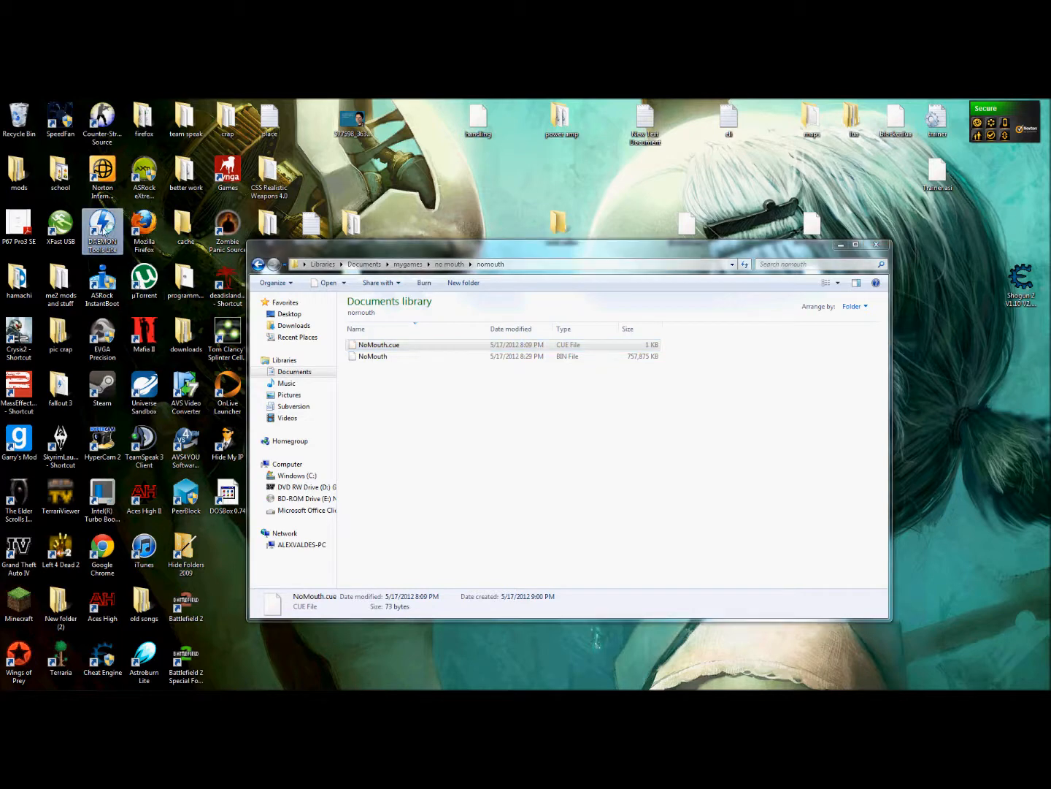
pyautogui.doubleClick(101, 227)
pyautogui.moveTo(606, 254); pyautogui.dragTo(318, 248)
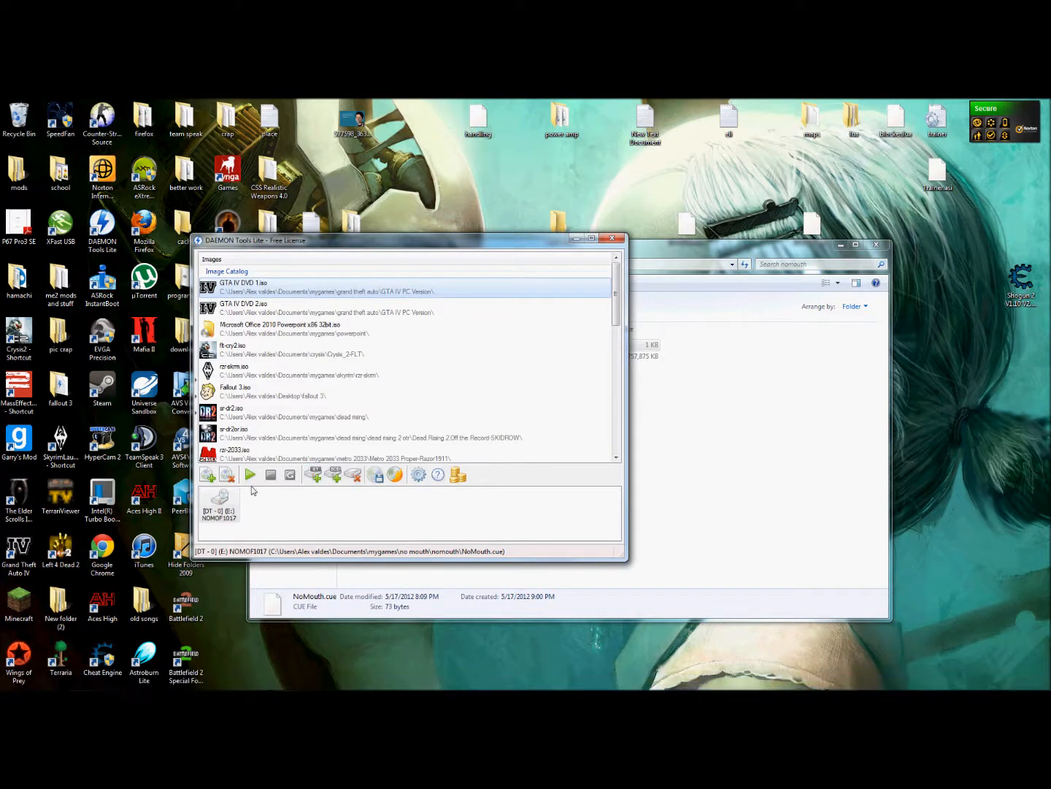
pyautogui.scroll(-3, 445, 402)
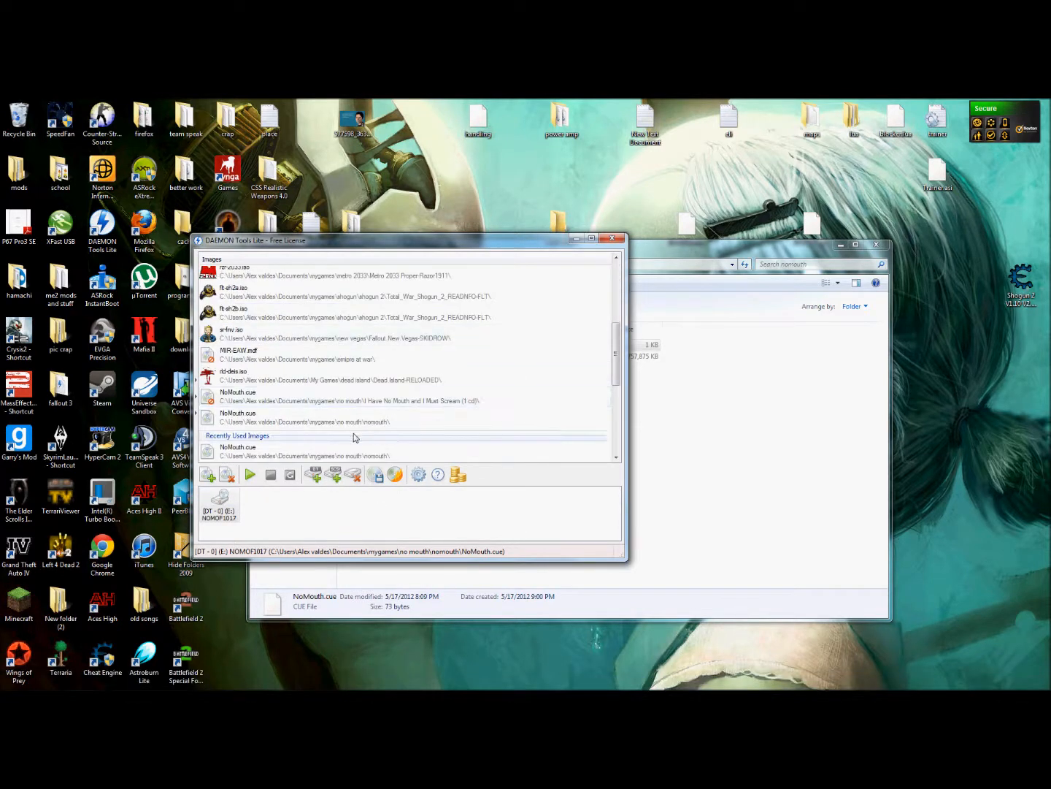
pyautogui.click(246, 422)
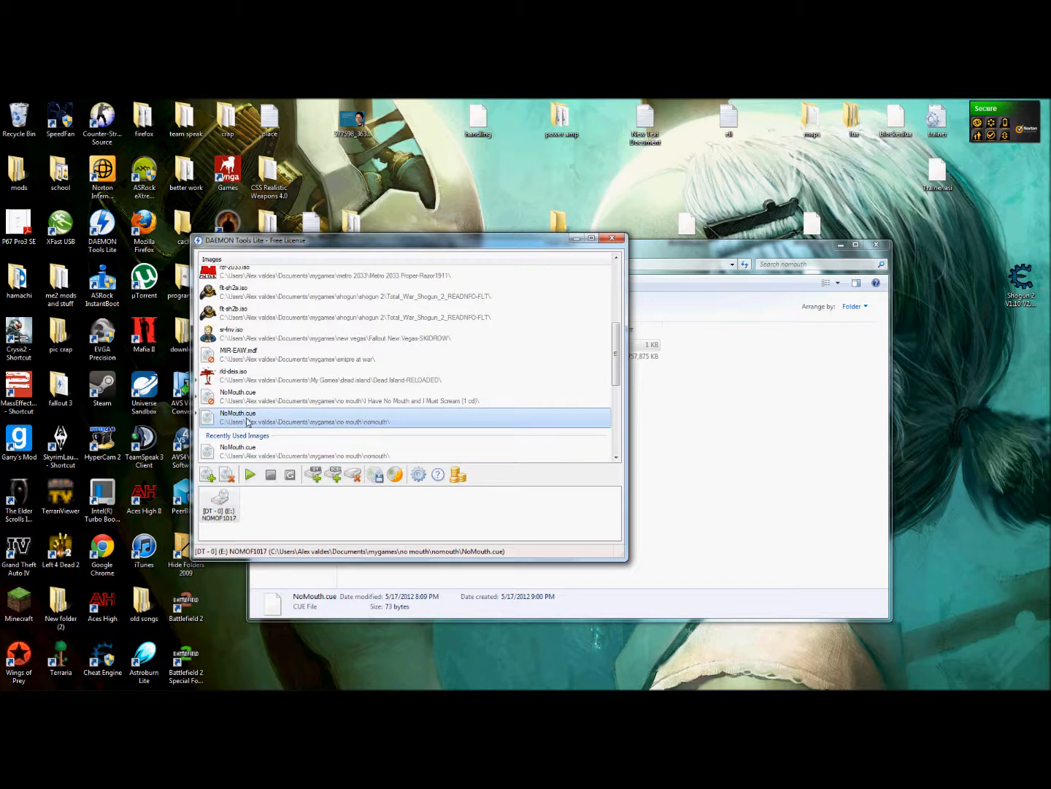
pyautogui.click(208, 475)
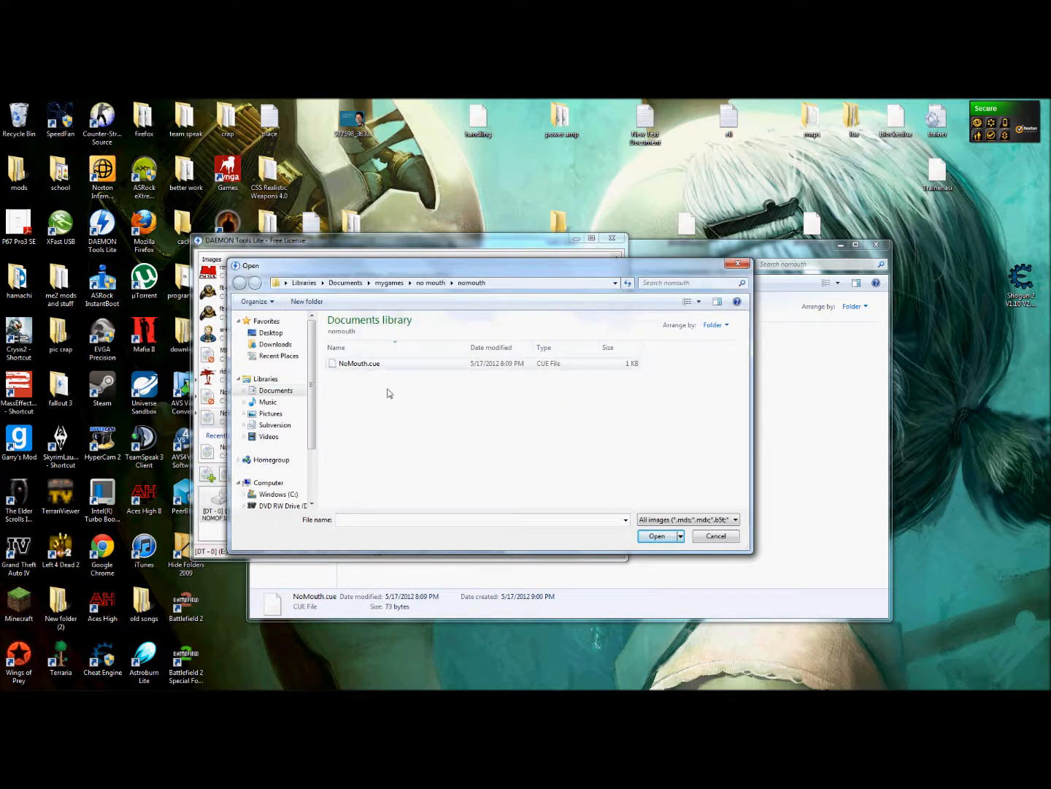
pyautogui.doubleClick(520, 363)
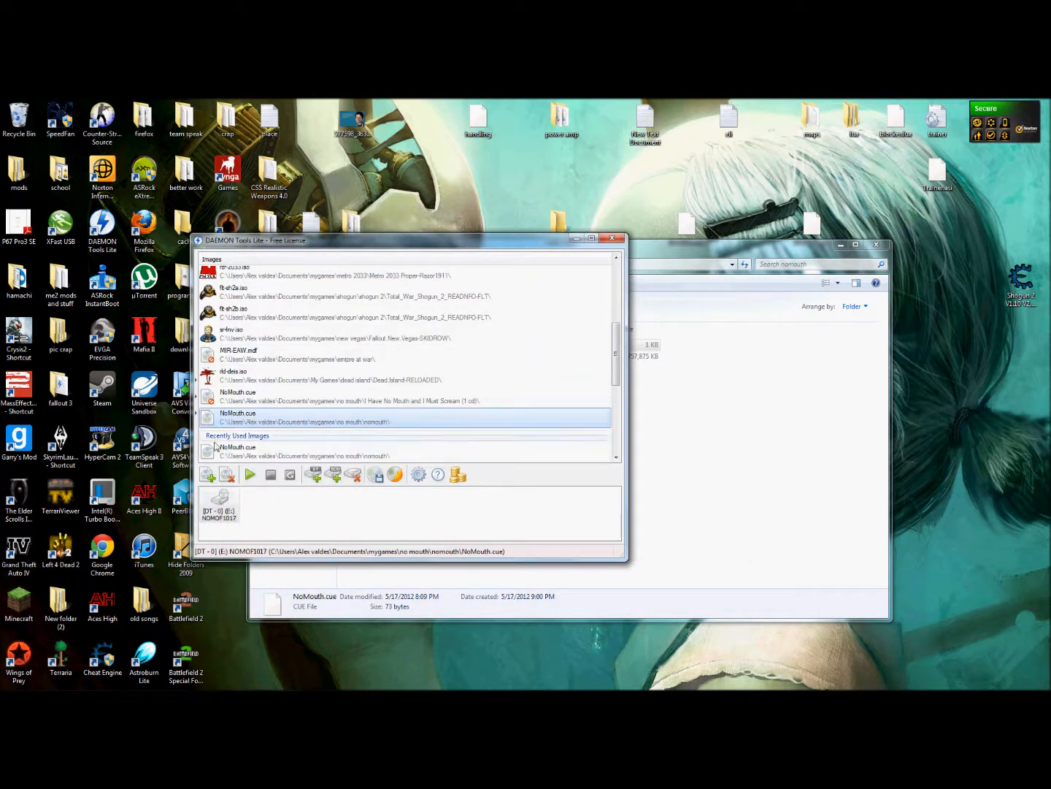
# Mount the NoMouth.cue image from the nomouth folder on the virtual drive.
pyautogui.scroll(-2, 413, 296)
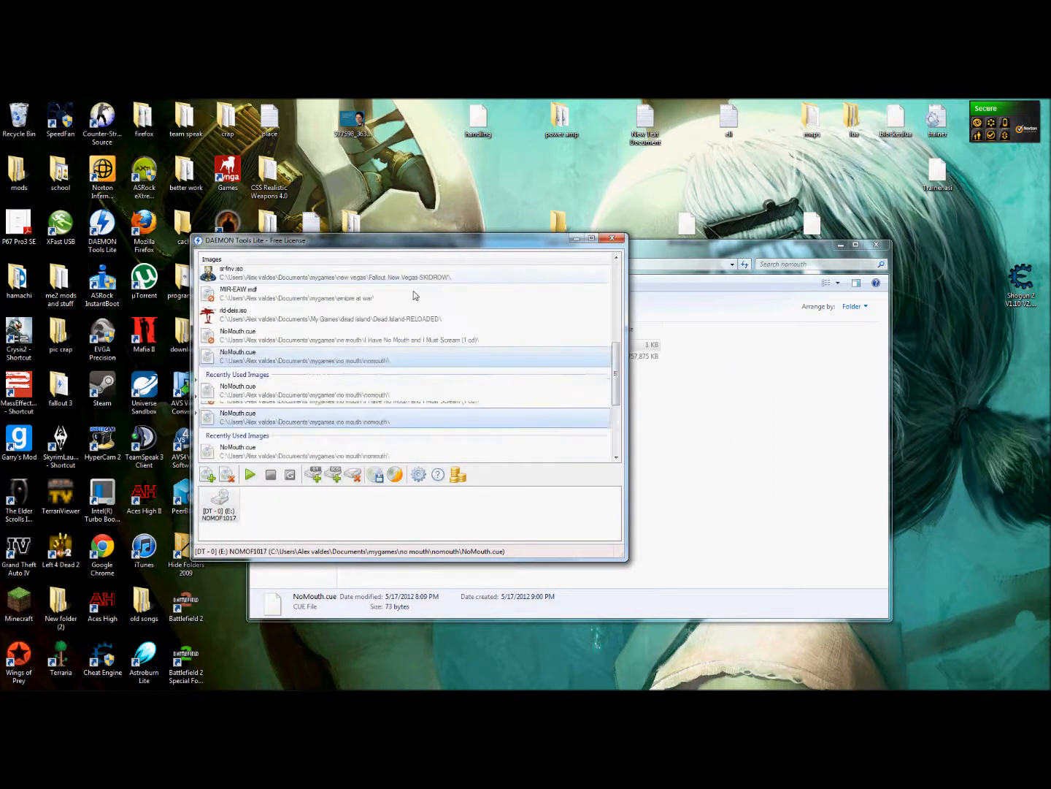
pyautogui.scroll(5, 409, 299)
pyautogui.scroll(-3, 309, 342)
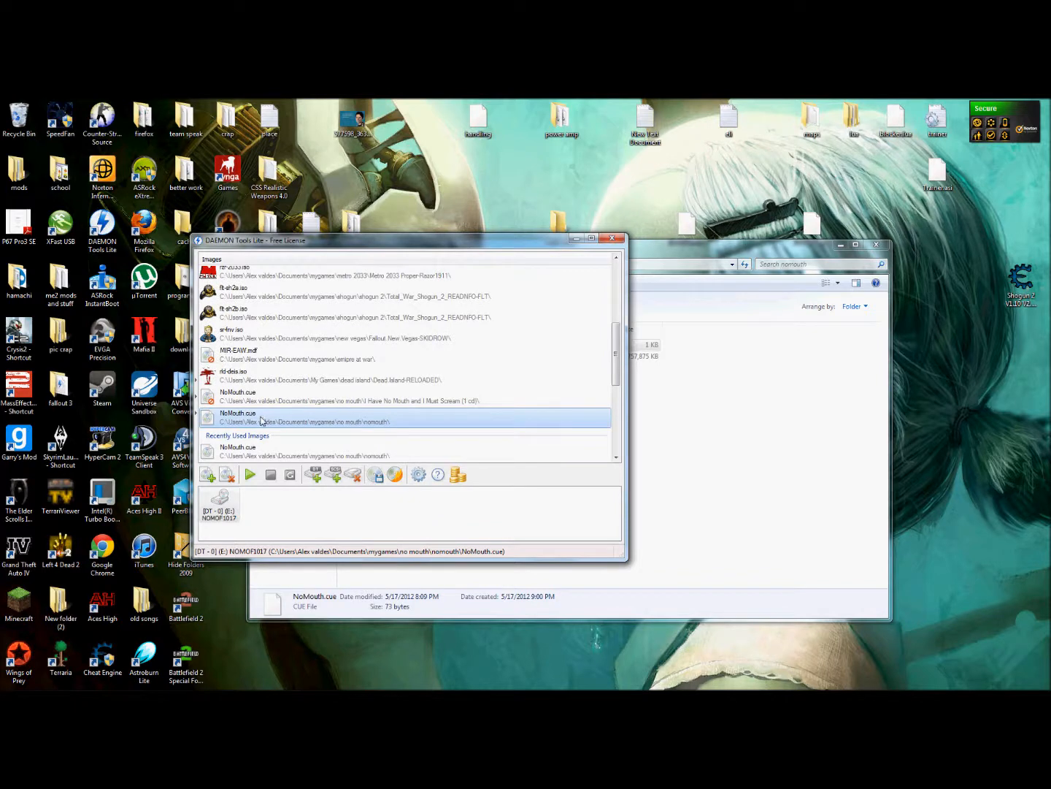
pyautogui.click(248, 475)
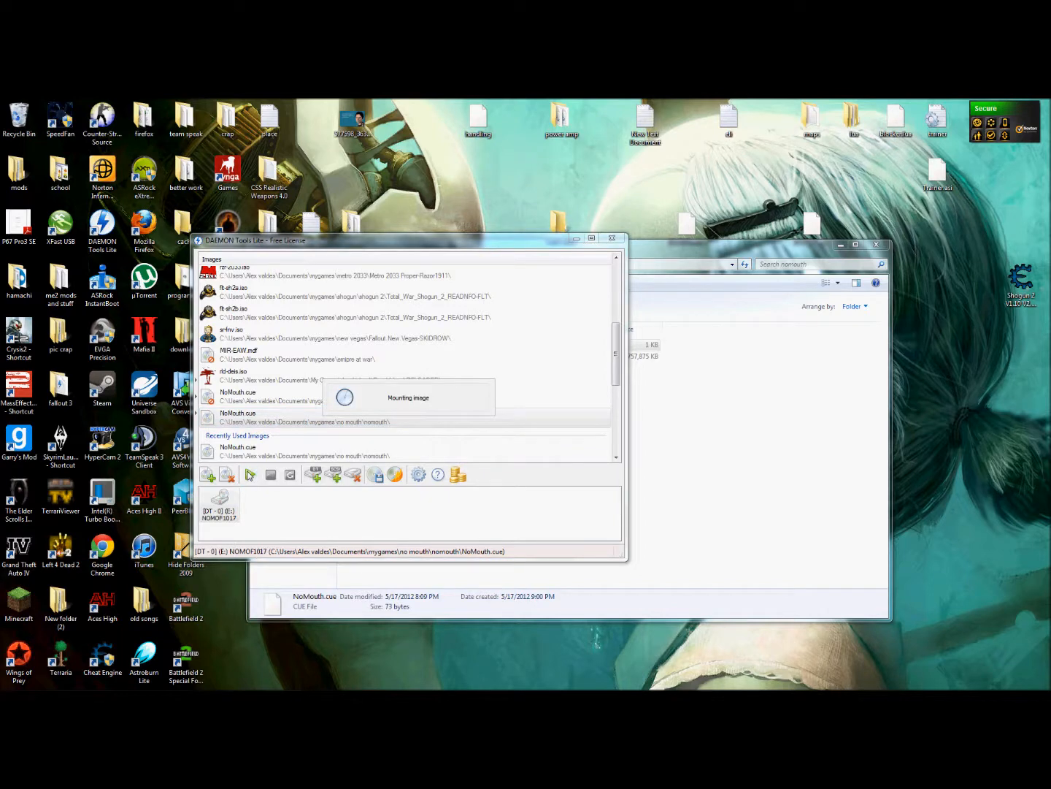
pyautogui.click(606, 255)
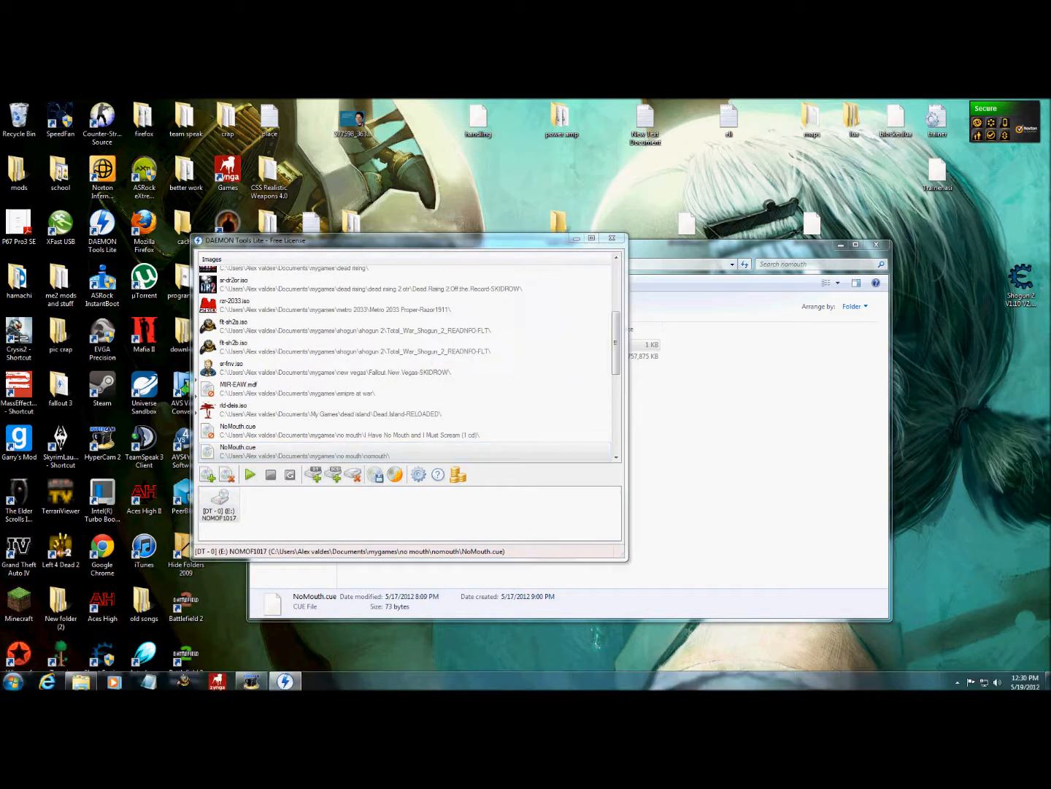
# Open the contents of the mounted BD-ROM Drive (E:) NOMOF1017 from Computer.
pyautogui.click(13, 681)
pyautogui.click(182, 497)
pyautogui.click(633, 373)
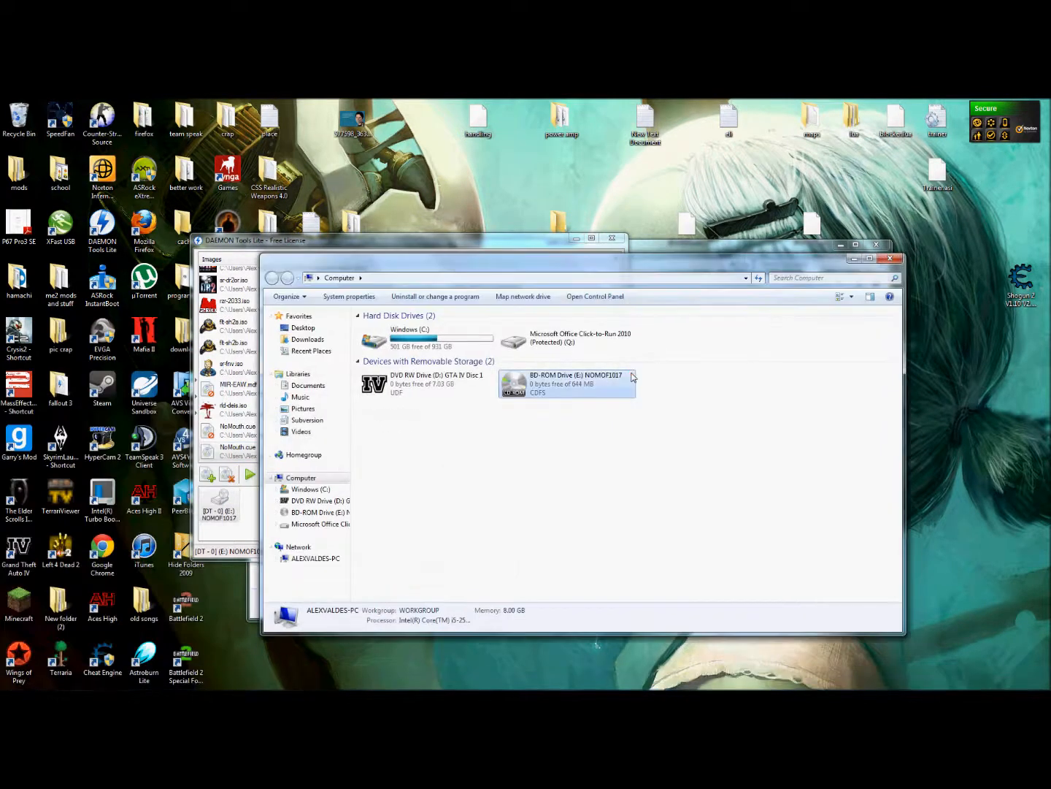
pyautogui.moveTo(822, 479); pyautogui.dragTo(589, 417)
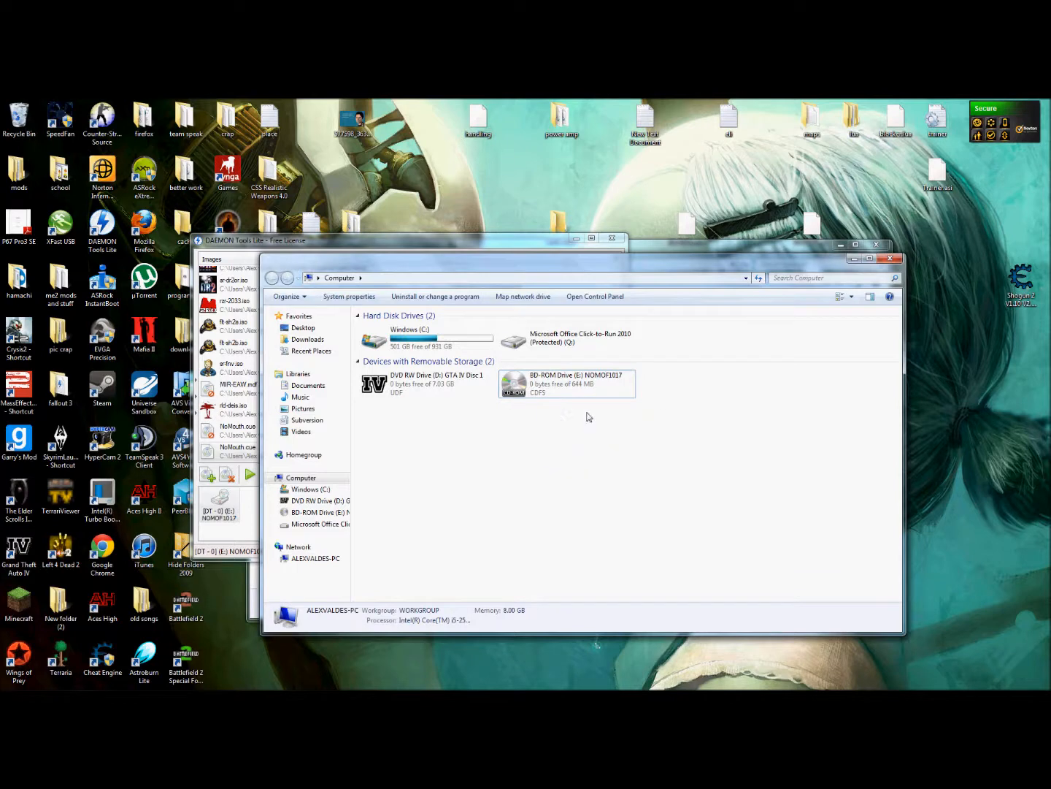
pyautogui.click(561, 380)
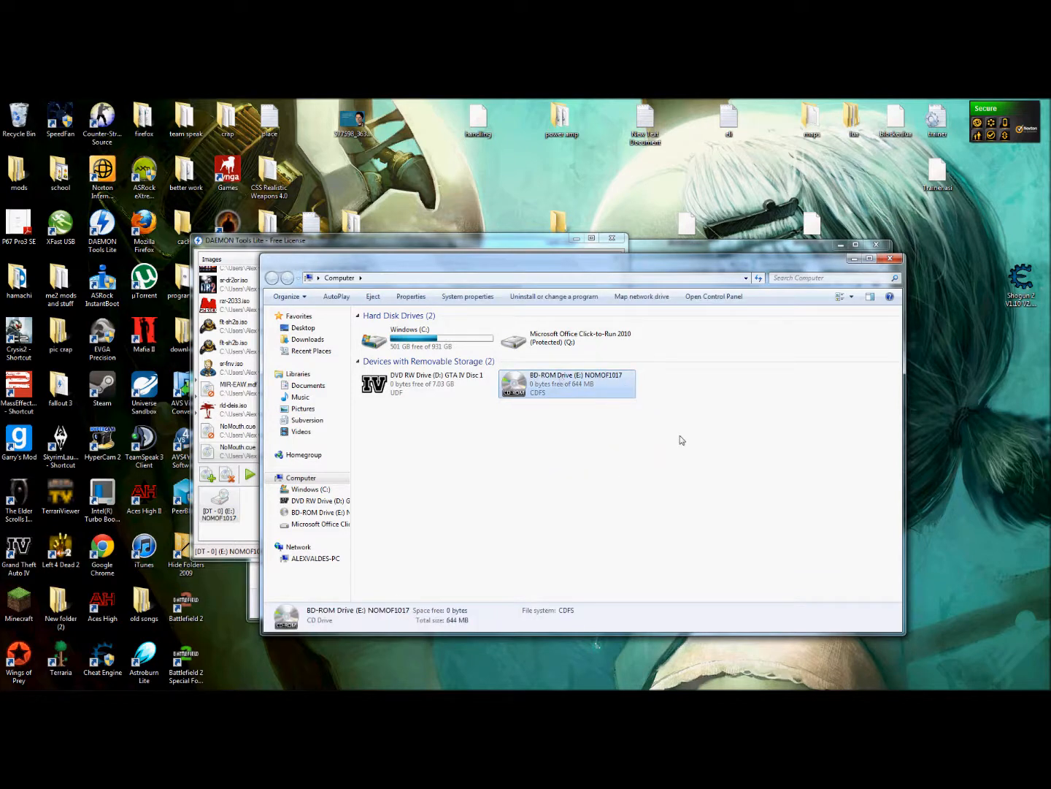
pyautogui.rightClick(586, 392)
pyautogui.click(641, 412)
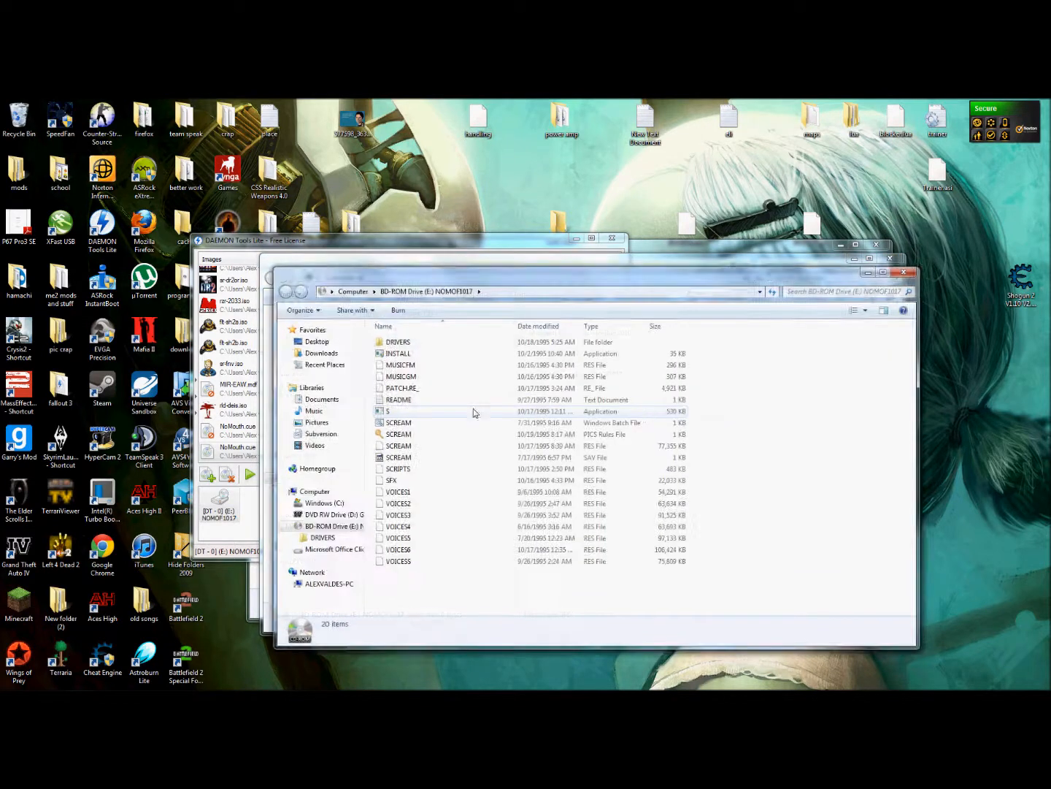
# Move the disc's folder window aside and inspect the properties of the INSTALL application.
pyautogui.moveTo(813, 573); pyautogui.dragTo(801, 528)
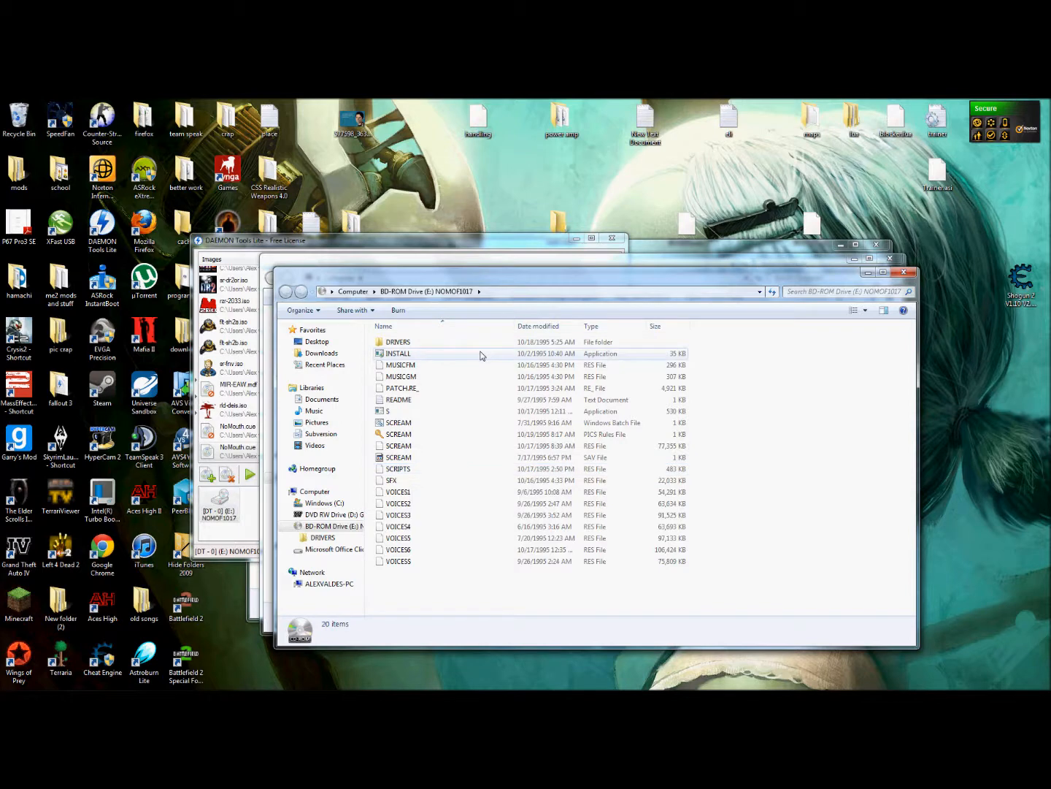
pyautogui.moveTo(658, 276); pyautogui.dragTo(848, 236)
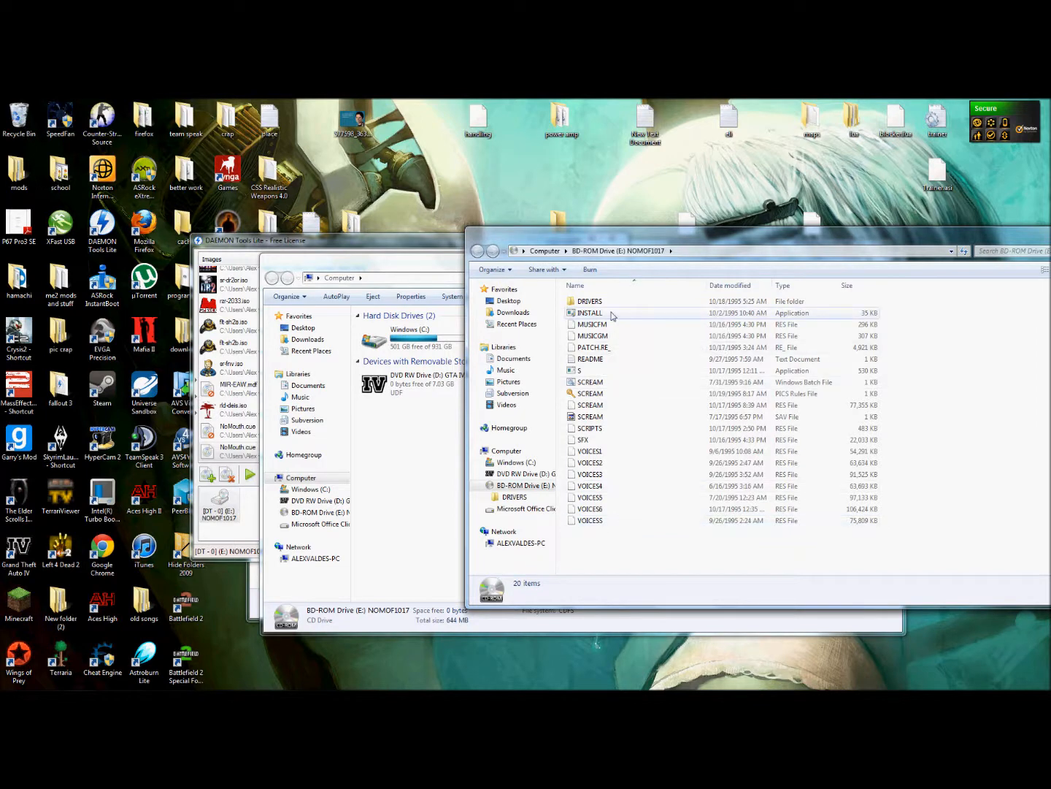
pyautogui.rightClick(613, 315)
pyautogui.click(612, 313)
pyautogui.rightClick(613, 313)
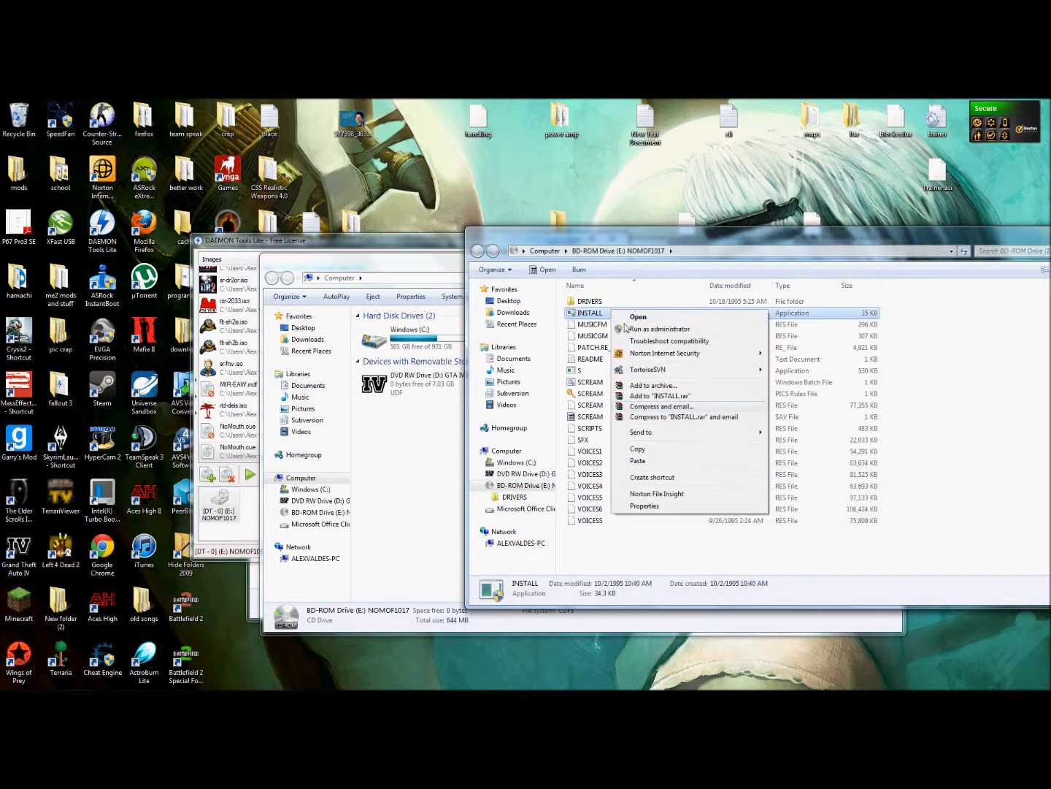
pyautogui.click(670, 510)
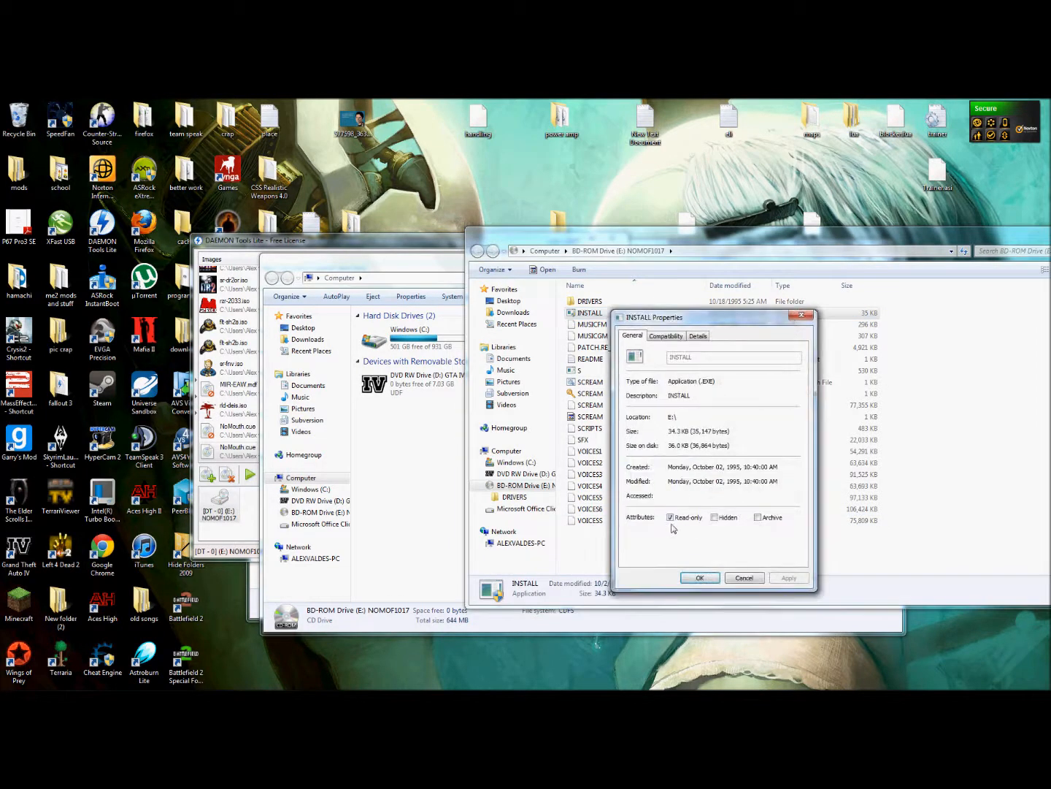
pyautogui.click(694, 578)
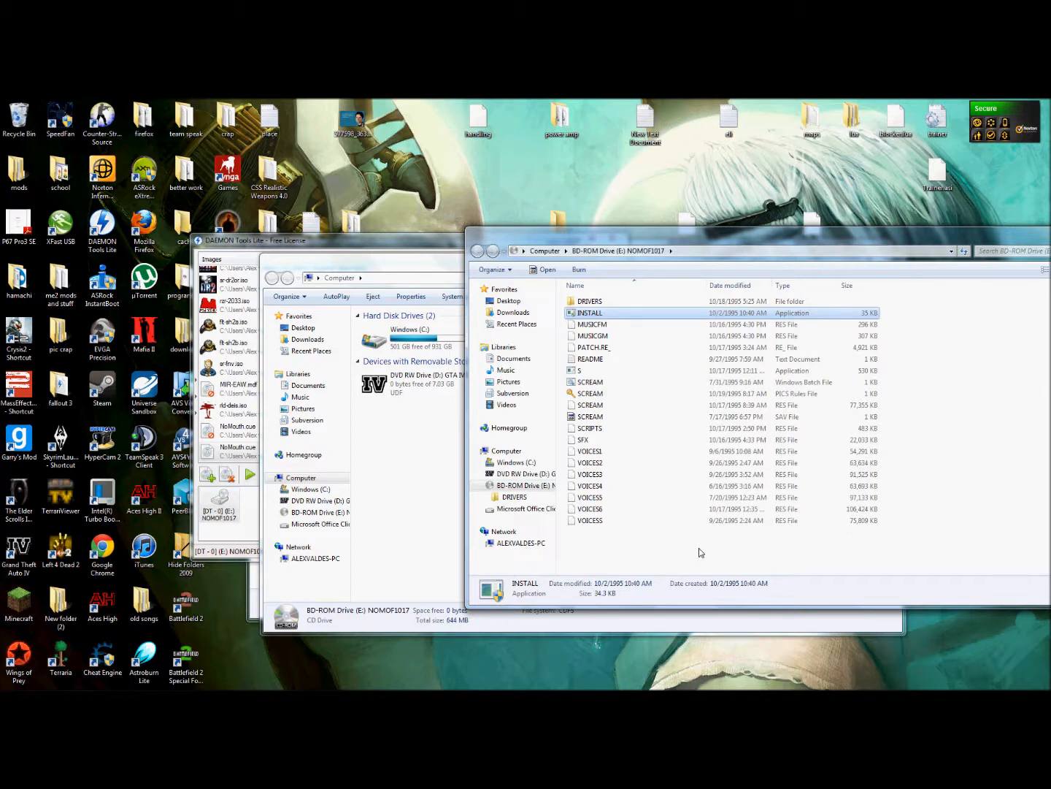
# Copy all files and folders of the mounted NOMOF1017 disc and open the Windows (C:) drive from Computer.
pyautogui.click(622, 302)
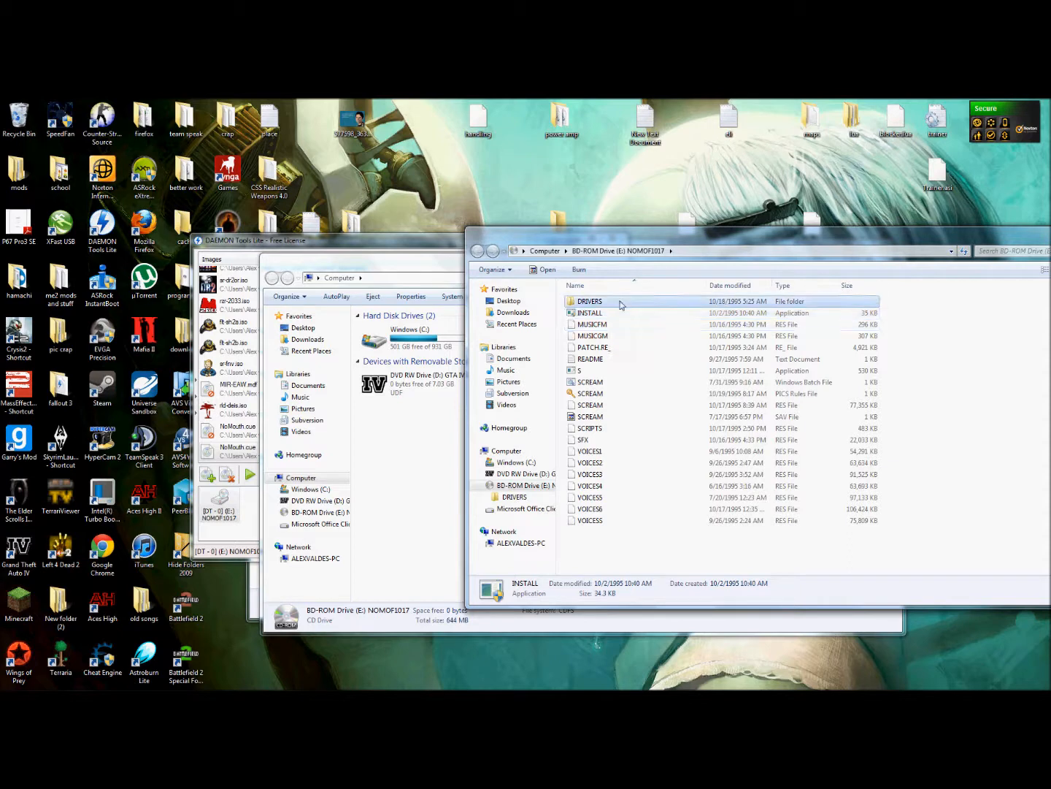
pyautogui.keyDown('shift'); pyautogui.click(605, 522); pyautogui.keyUp('shift')
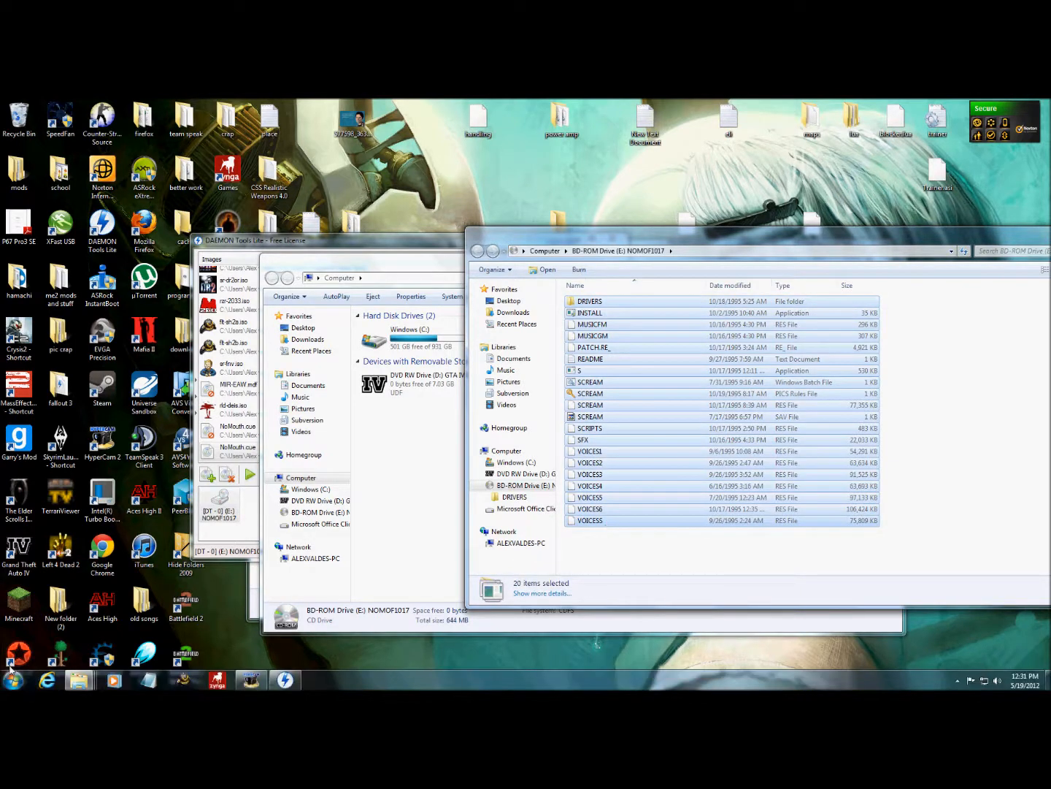
pyautogui.click(17, 679)
pyautogui.click(191, 495)
pyautogui.doubleClick(418, 328)
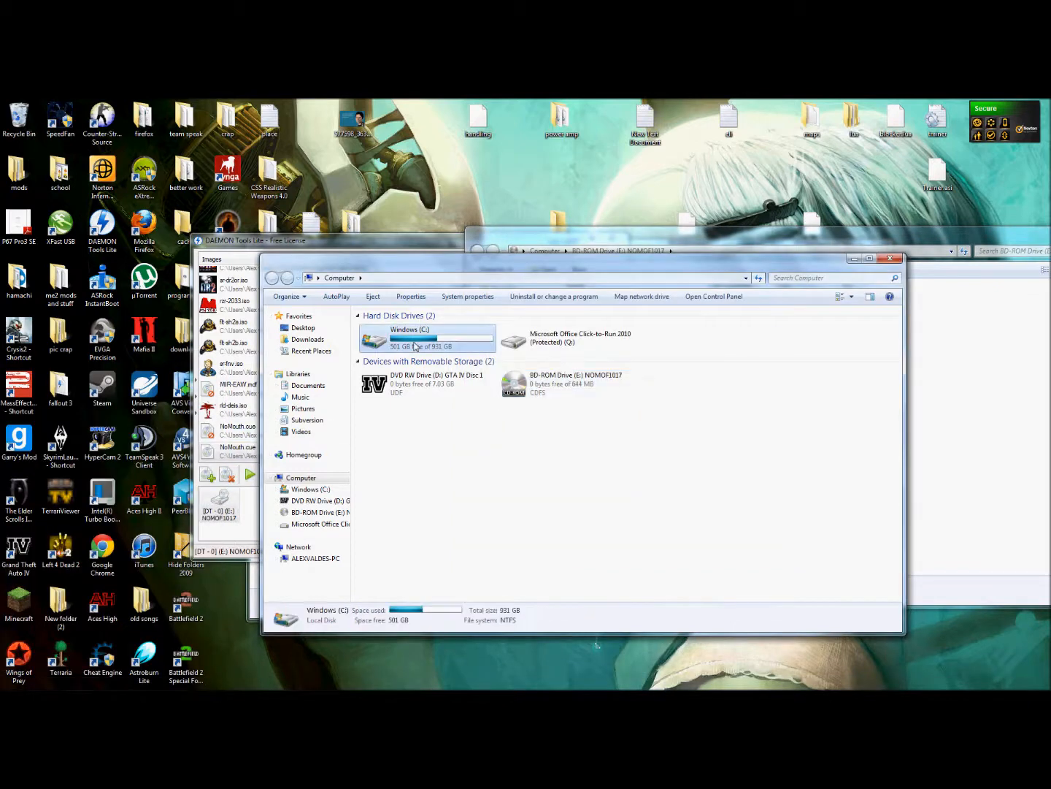
pyautogui.scroll(-1, 416, 356)
pyautogui.scroll(3, 802, 493)
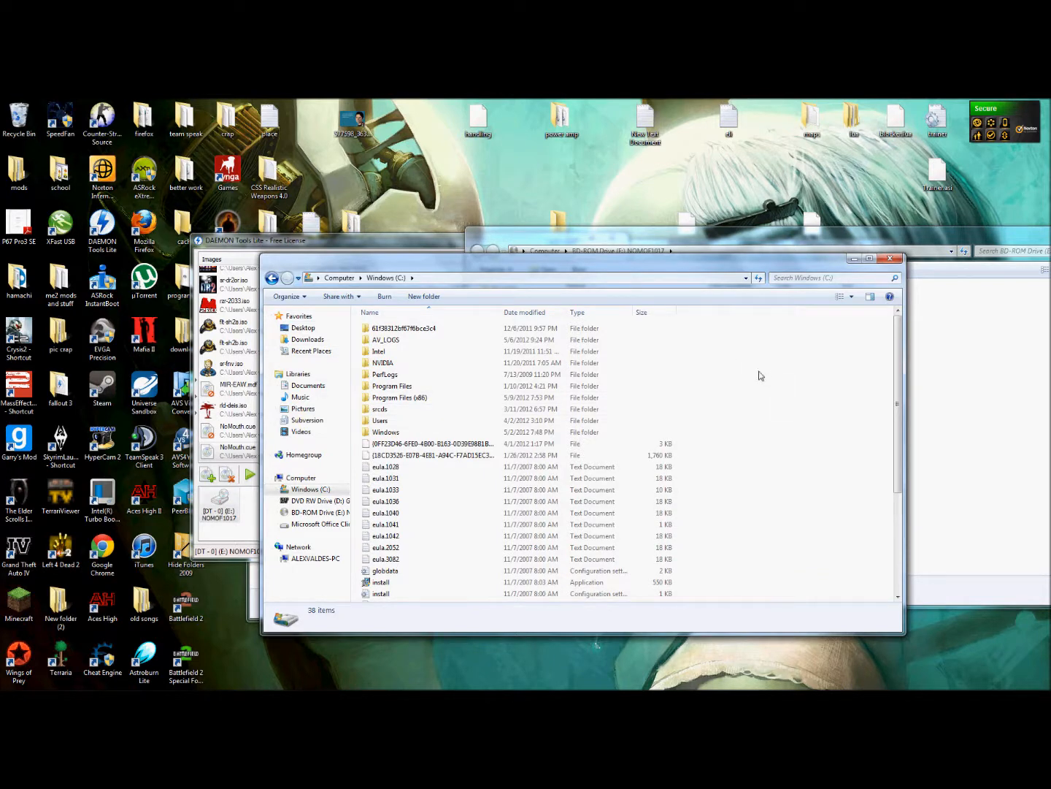
pyautogui.click(339, 279)
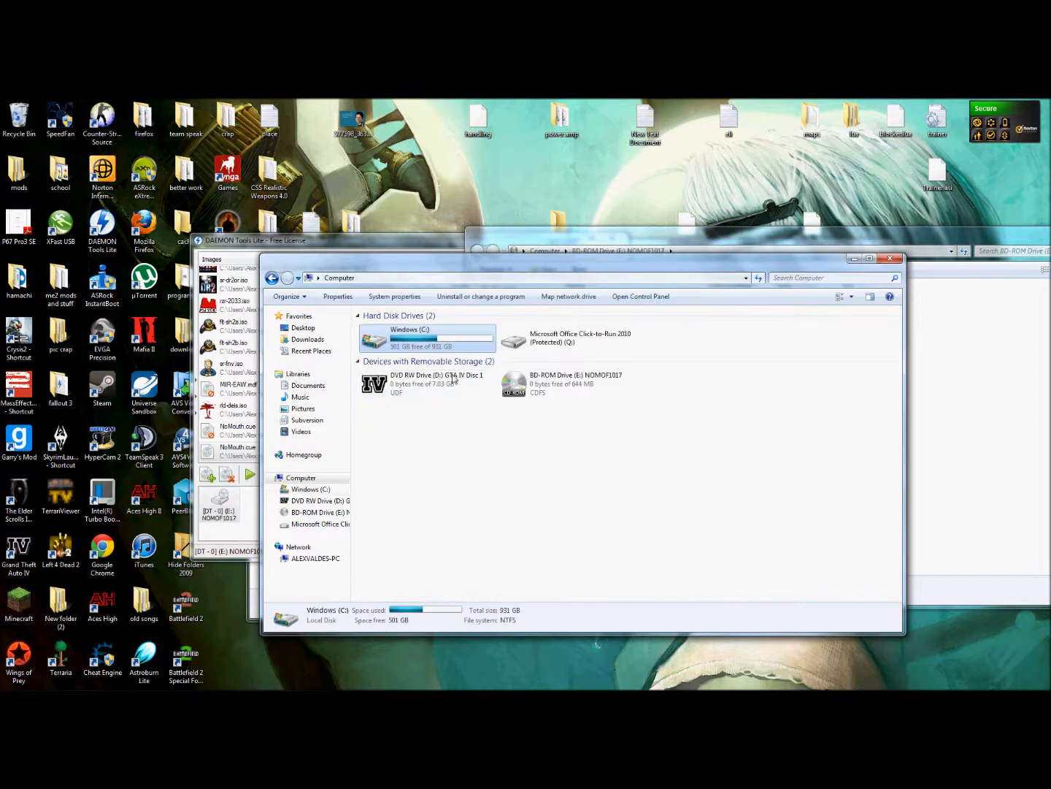
pyautogui.doubleClick(402, 346)
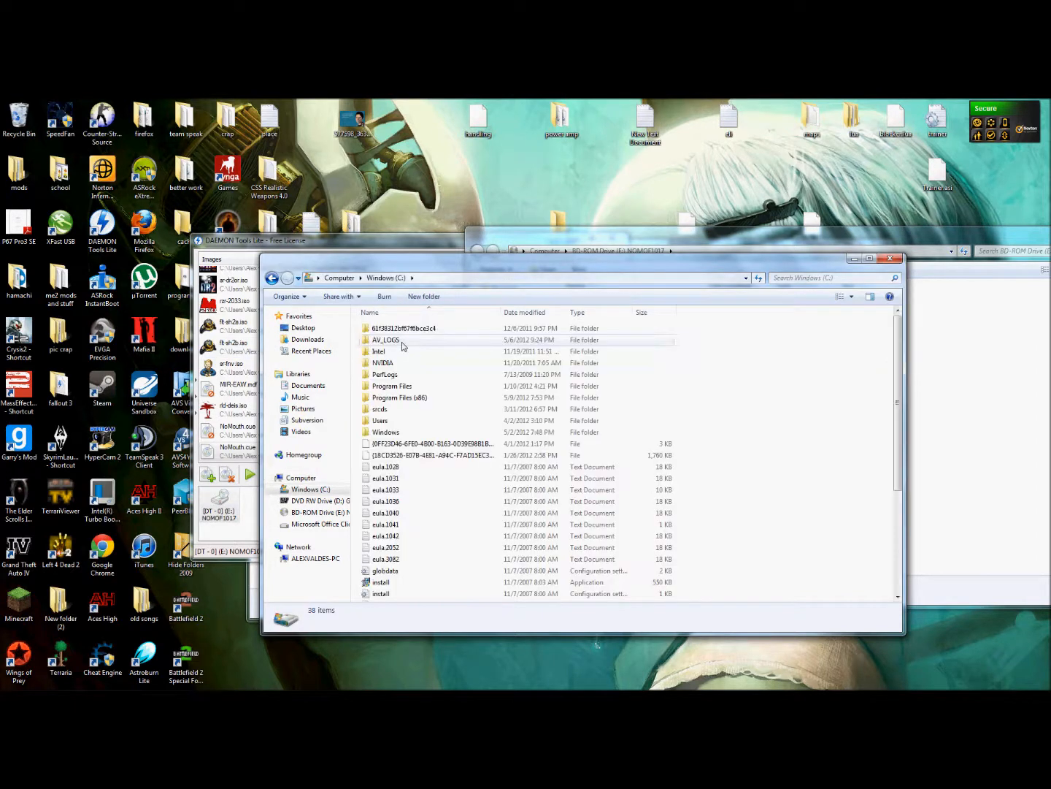
# Create a new folder named dosprog in the root of Windows (C:).
pyautogui.rightClick(764, 389)
pyautogui.moveTo(811, 539)
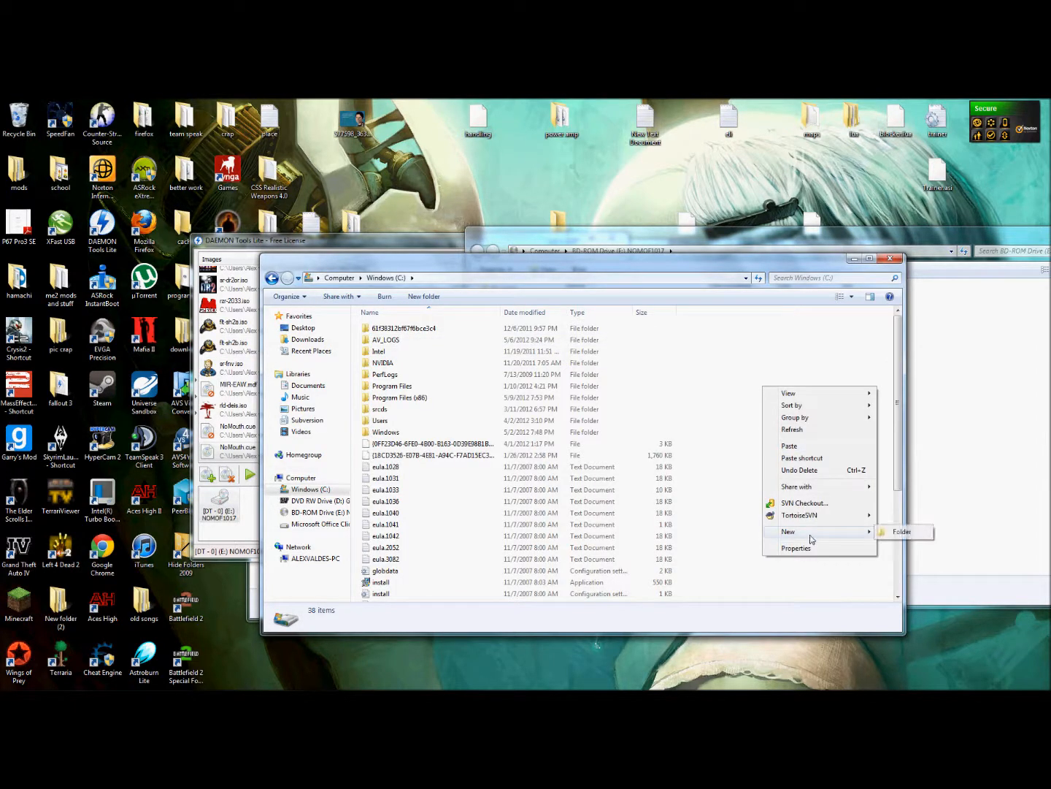
pyautogui.click(911, 532)
pyautogui.write('d')
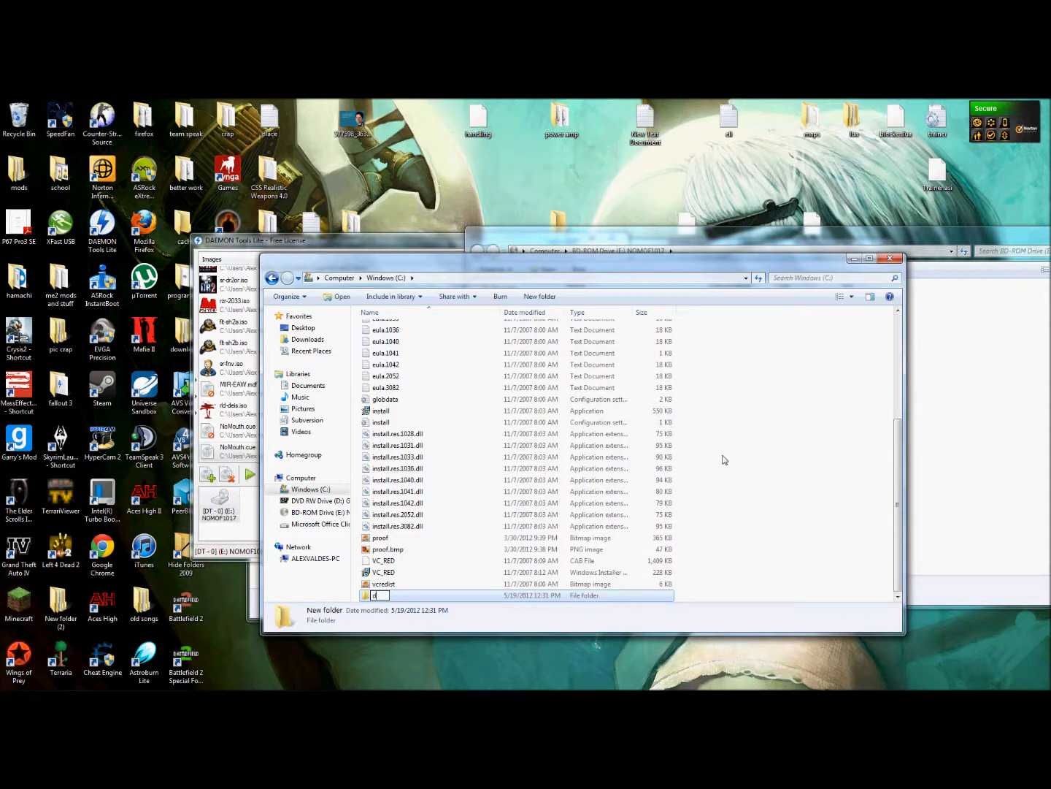
pyautogui.write('osprog')
pyautogui.click(748, 526)
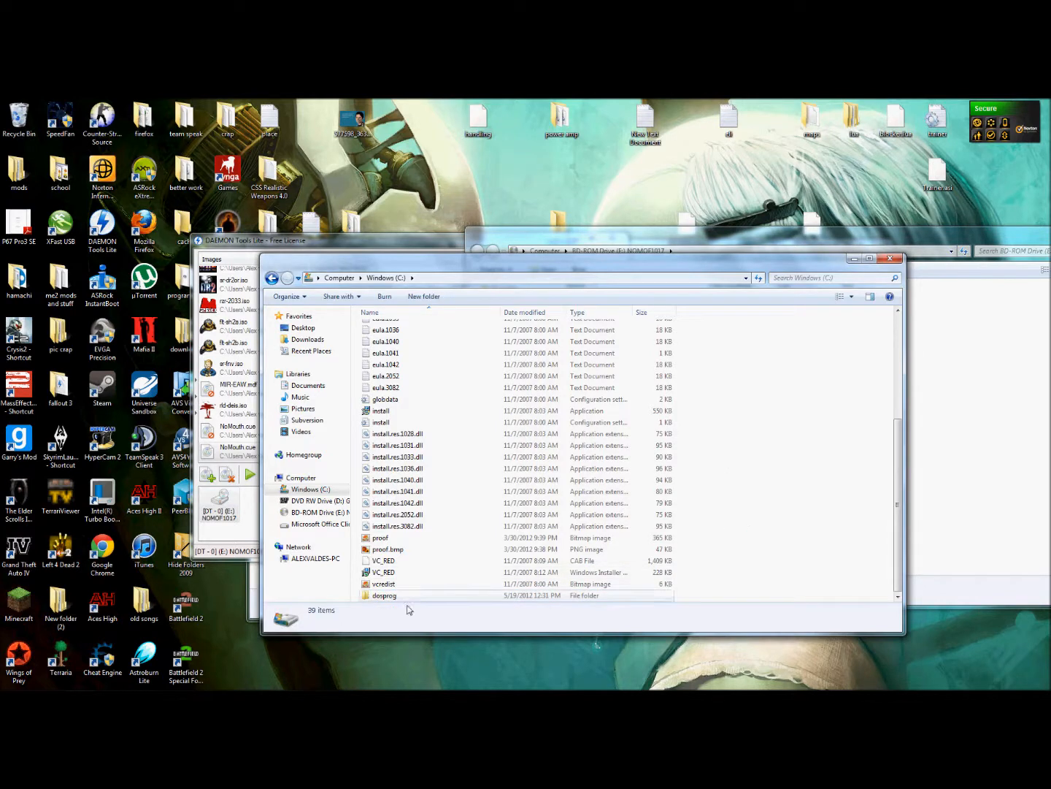
# Open the dosprog folder and create a subfolder named games in it.
pyautogui.doubleClick(443, 596)
pyautogui.rightClick(444, 498)
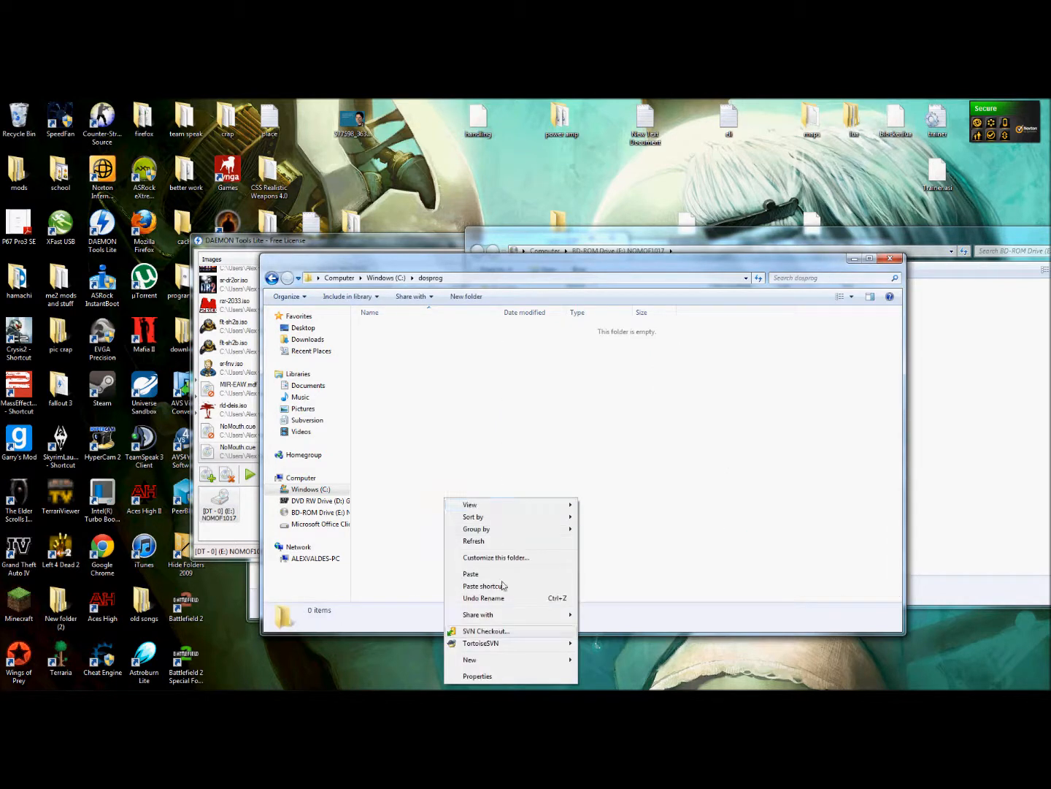
pyautogui.moveTo(544, 660)
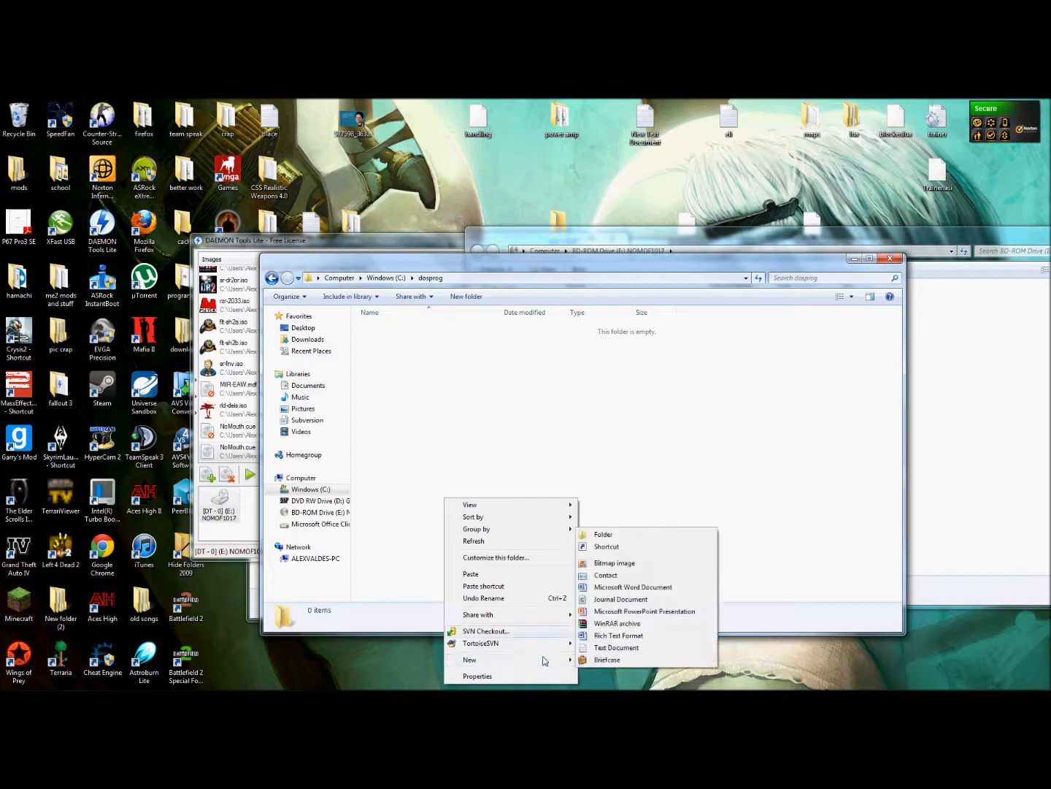
pyautogui.click(628, 536)
pyautogui.write('ames')
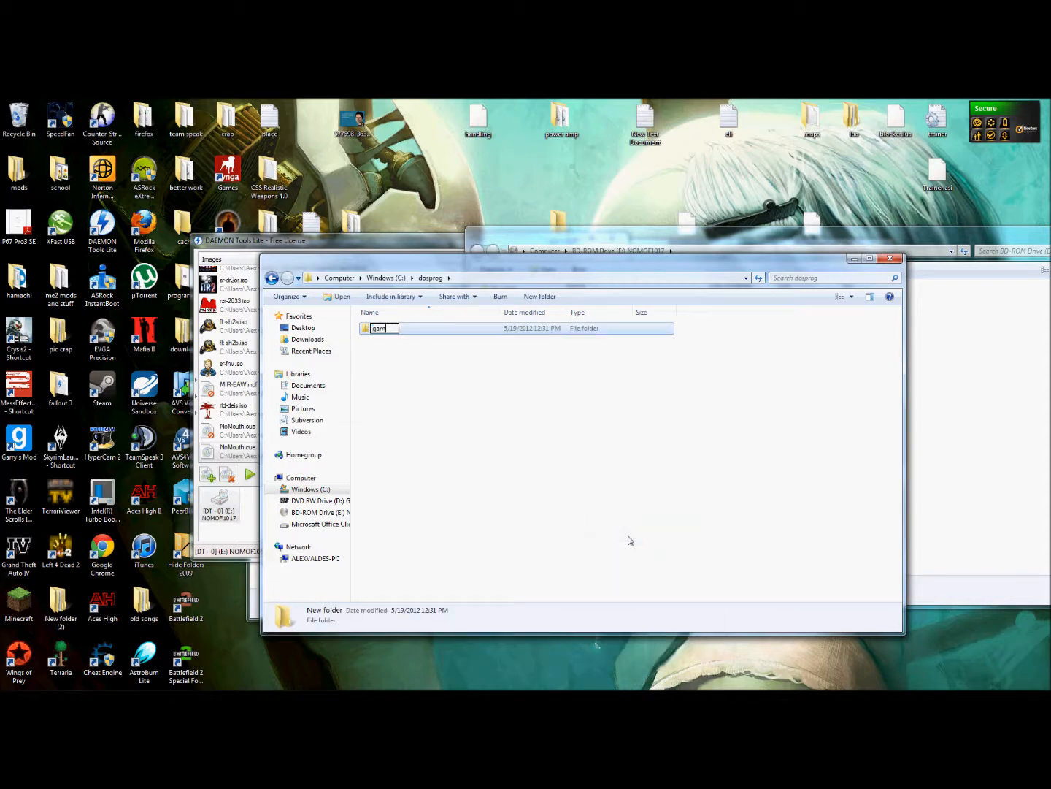
pyautogui.press('Return')
# Open the games folder and create a subfolder named scream in it.
pyautogui.doubleClick(411, 329)
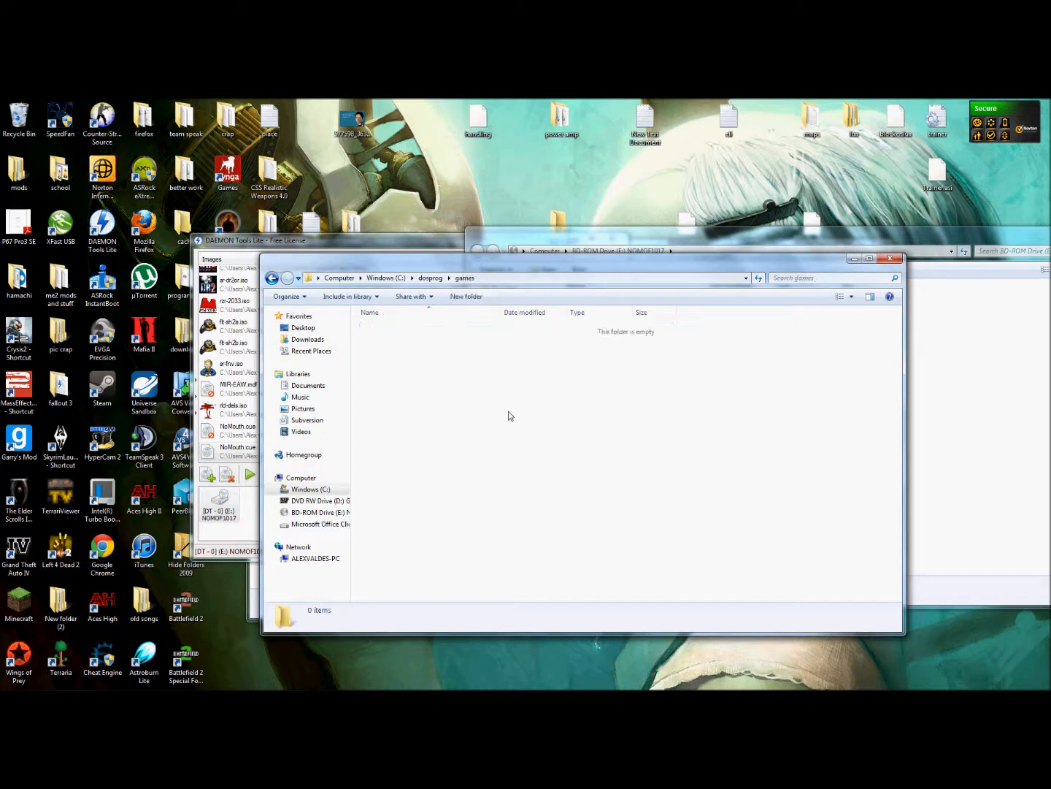
pyautogui.rightClick(497, 360)
pyautogui.moveTo(566, 522)
pyautogui.click(643, 522)
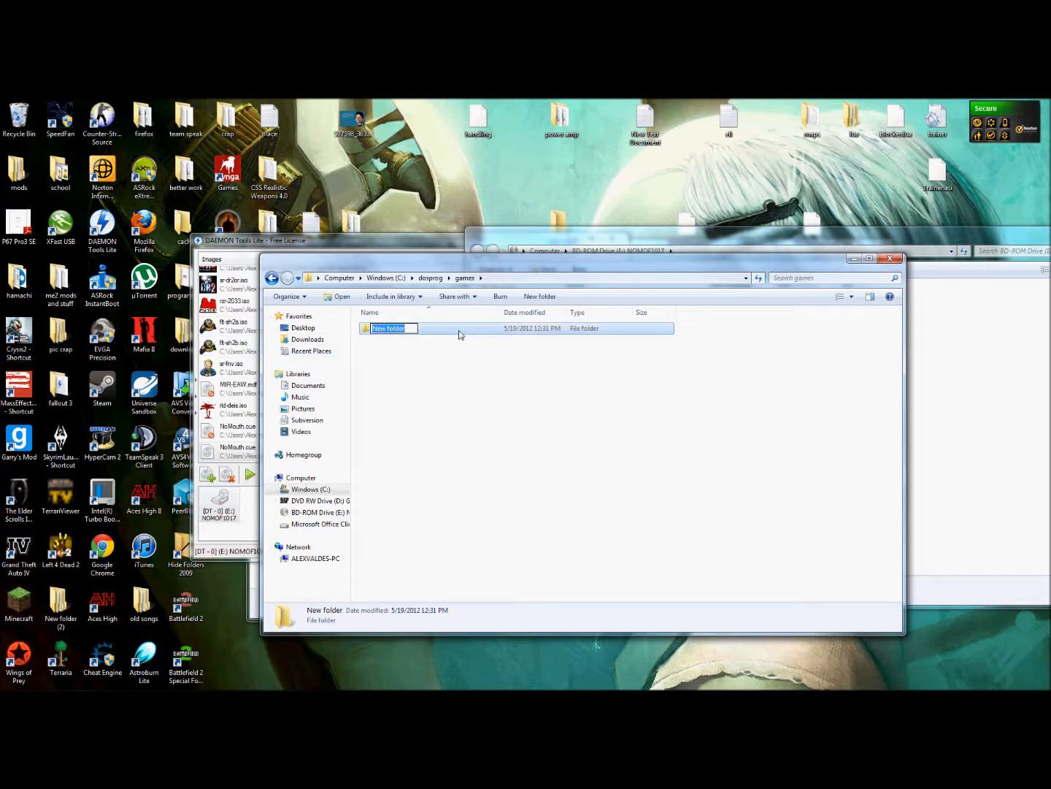
pyautogui.write('scream')
pyautogui.press('Return')
# Paste the copied disc files into the scream folder, expanding and collapsing the copy progress details.
pyautogui.doubleClick(460, 332)
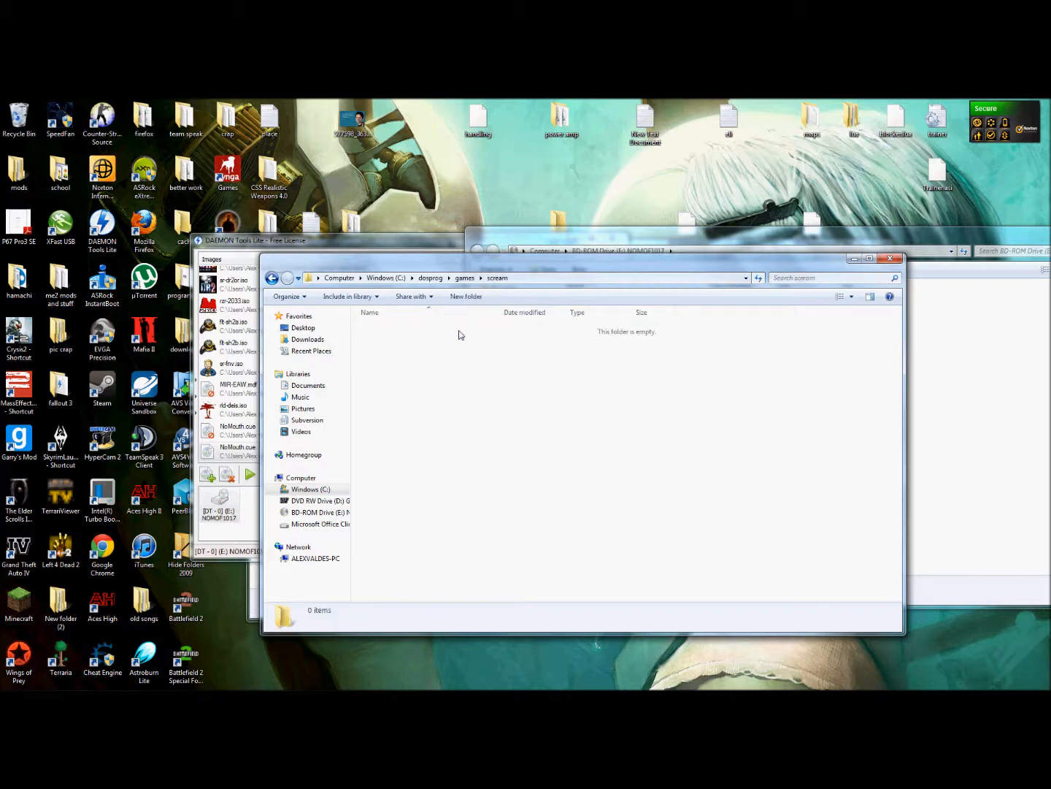
pyautogui.rightClick(470, 349)
pyautogui.click(497, 425)
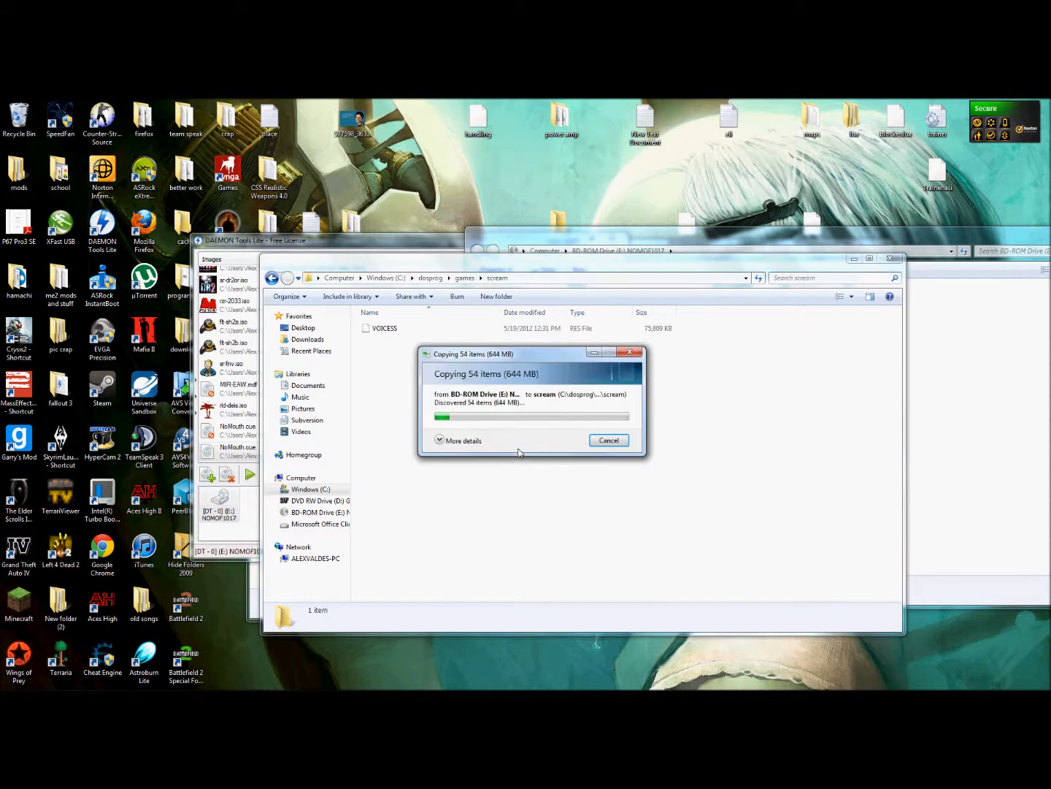
pyautogui.click(460, 442)
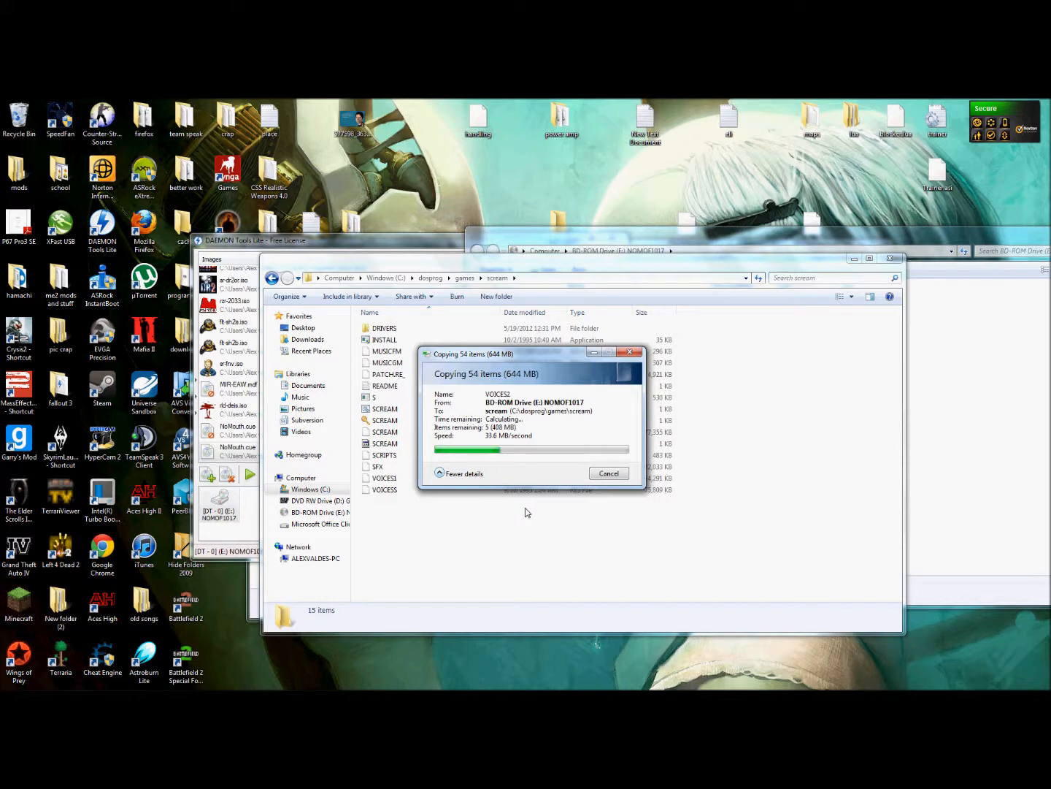
pyautogui.click(442, 474)
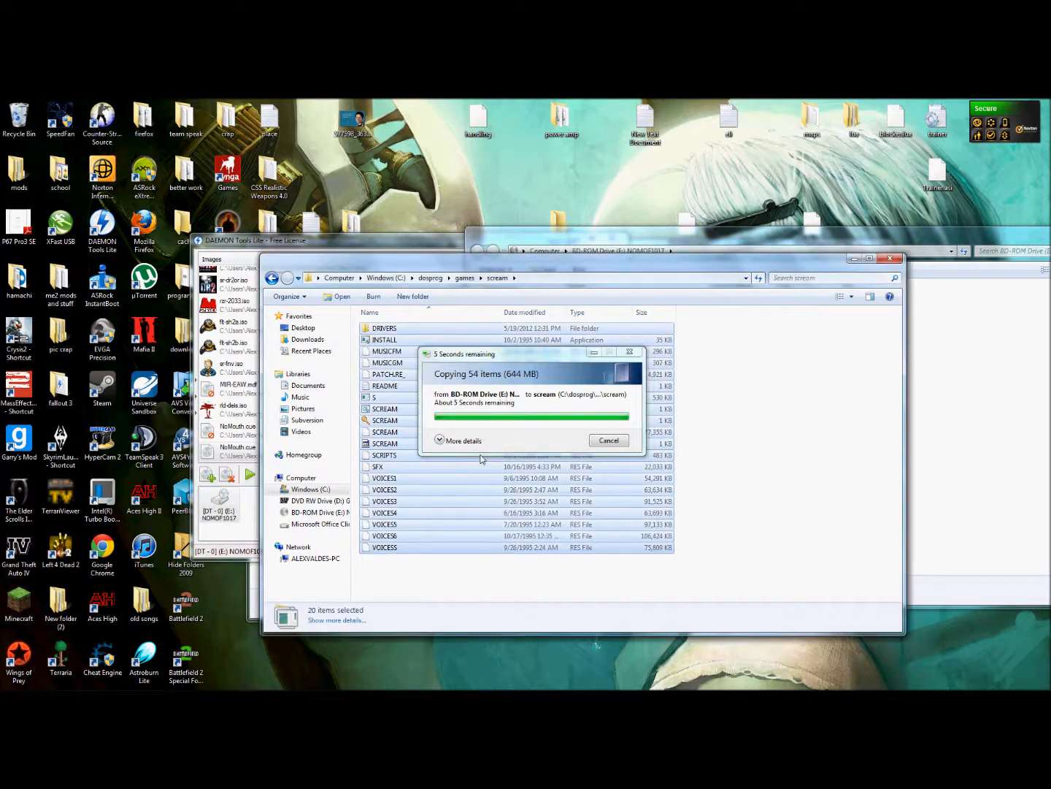
# Inspect the properties of the copied INSTALL application in the scream folder, and check the folder's place inside games.
pyautogui.click(420, 340)
pyautogui.rightClick(420, 340)
pyautogui.click(461, 572)
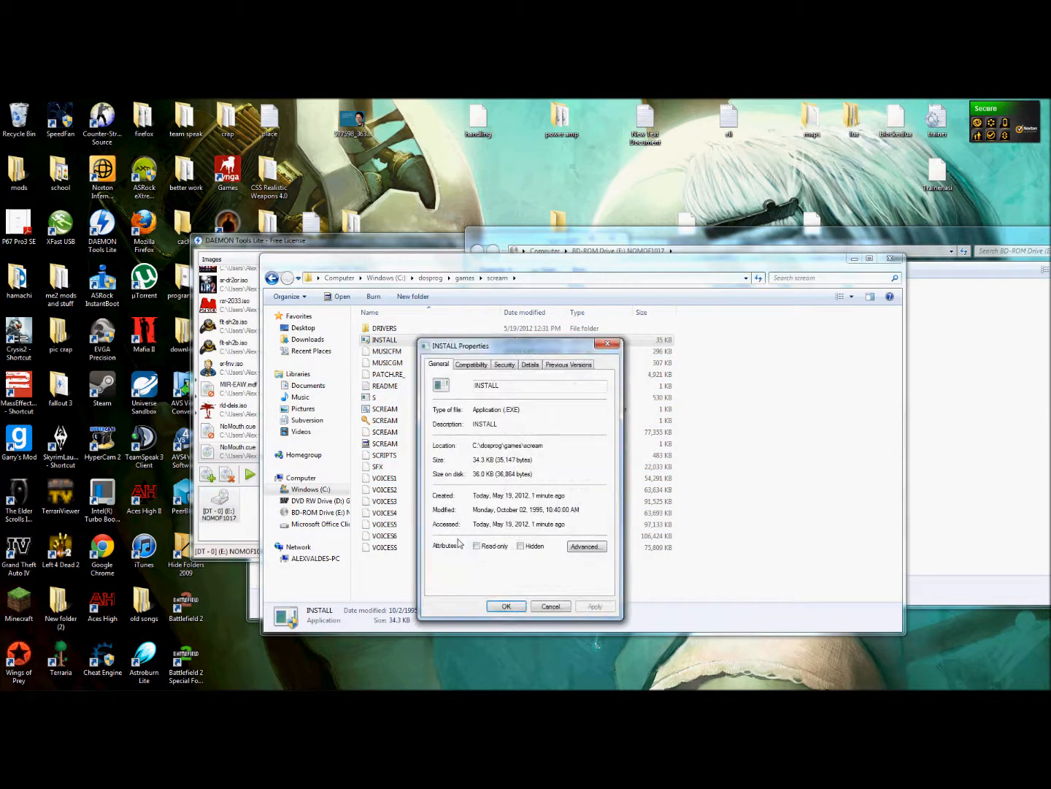
pyautogui.click(508, 606)
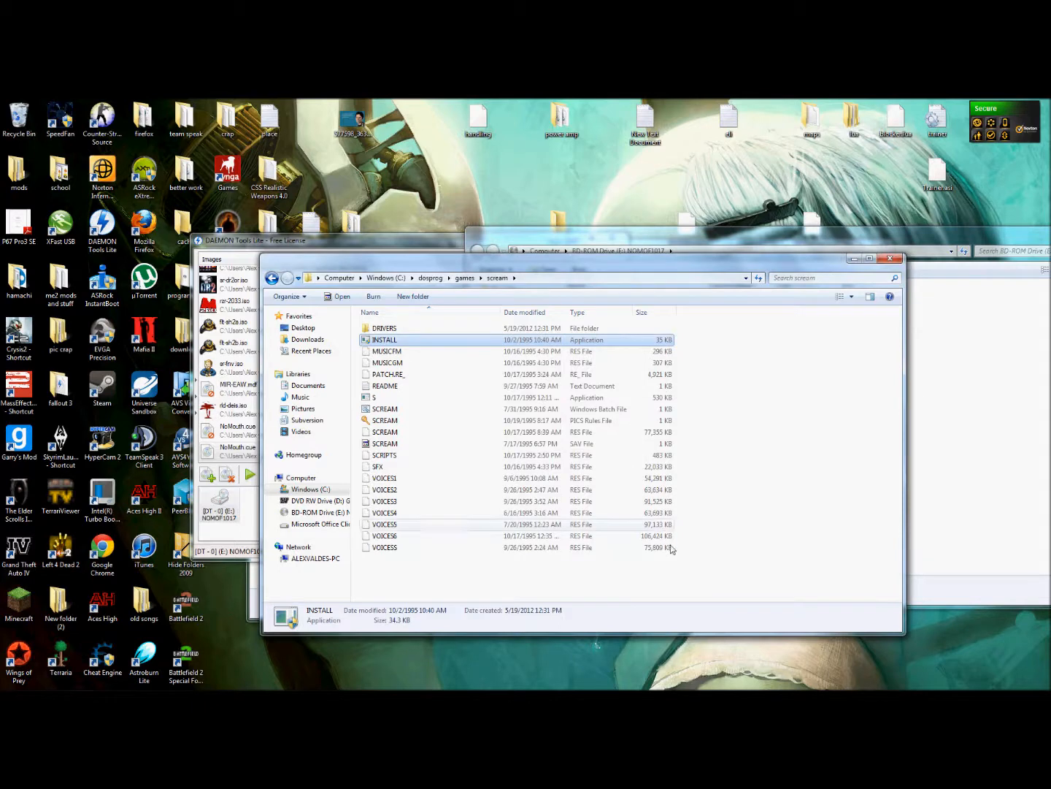
pyautogui.click(272, 277)
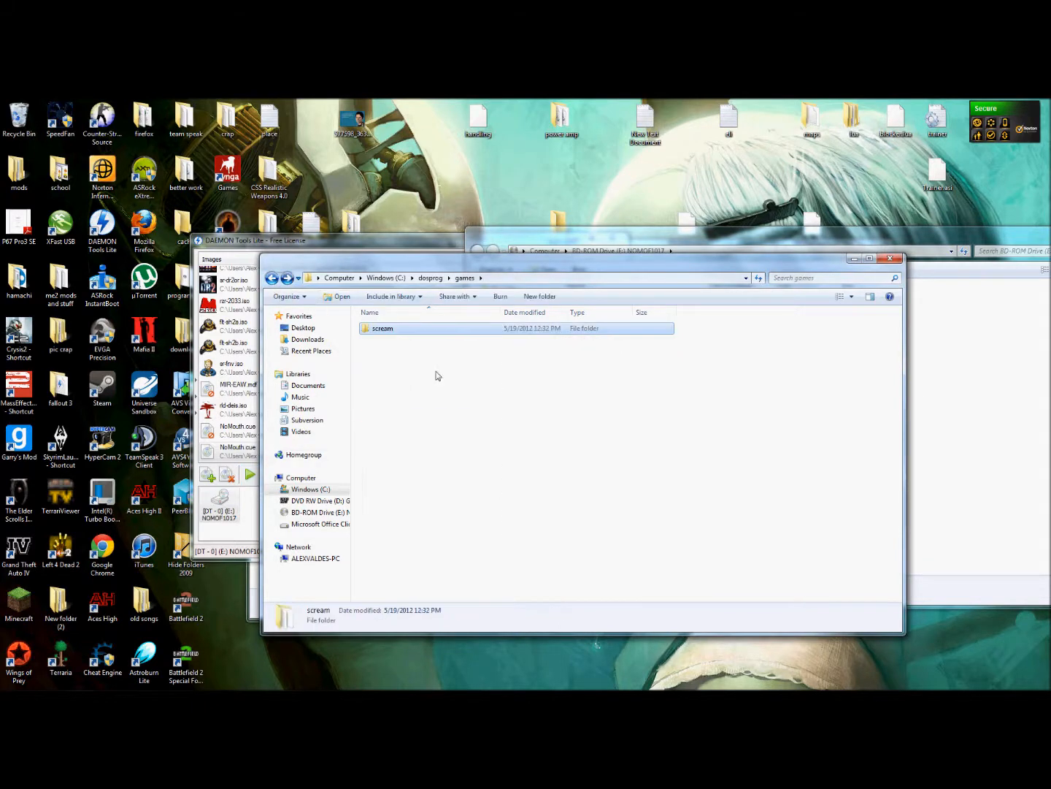
pyautogui.click(287, 278)
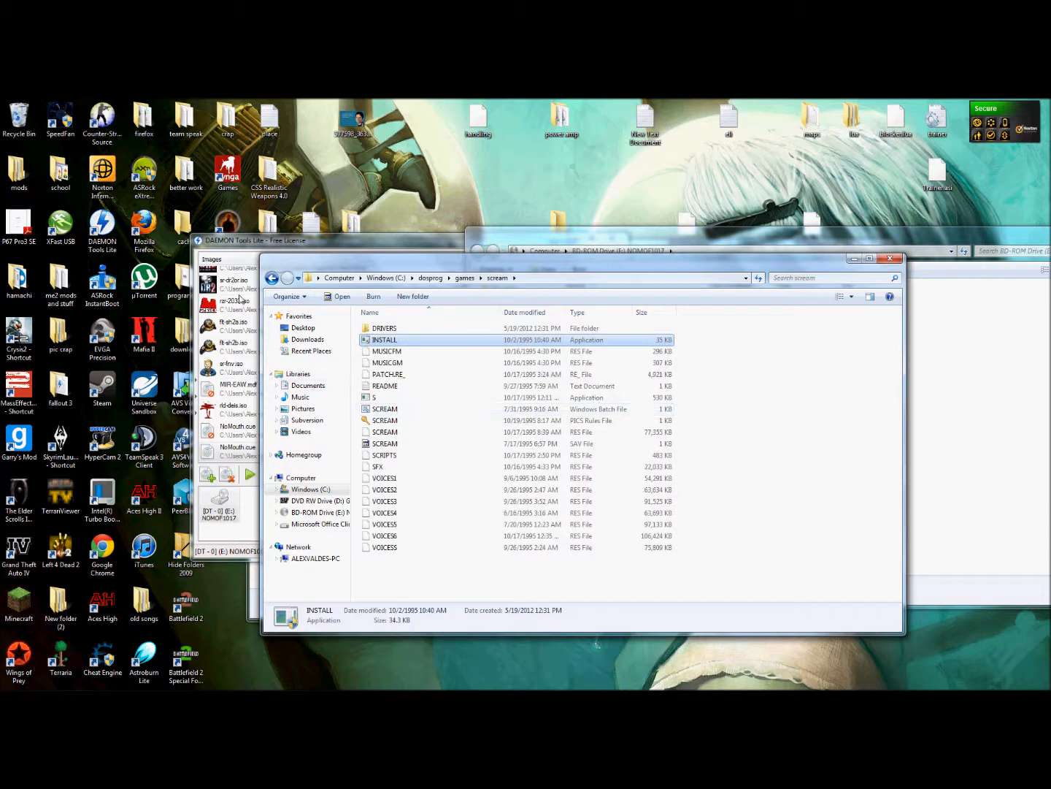
# Move the DAEMON Tools Lite window off the desktop shortcuts and launch DOSBox 0.74.
pyautogui.moveTo(263, 242); pyautogui.dragTo(421, 160)
pyautogui.click(417, 591)
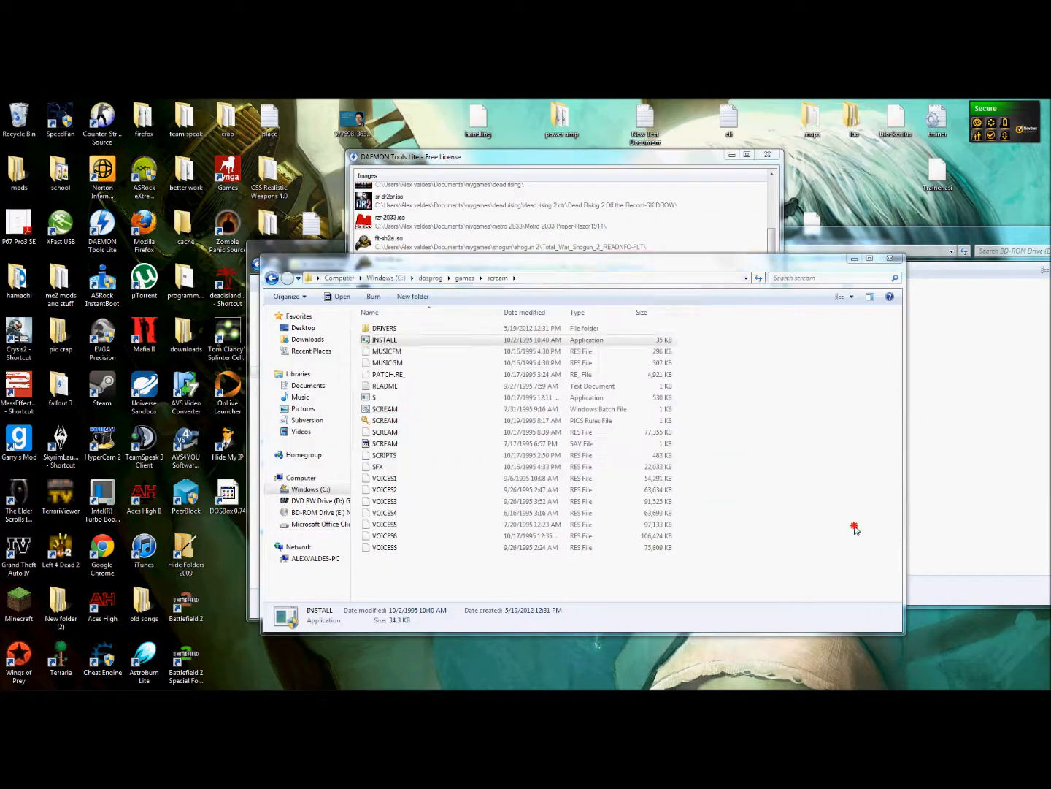
pyautogui.click(235, 502)
pyautogui.doubleClick(235, 502)
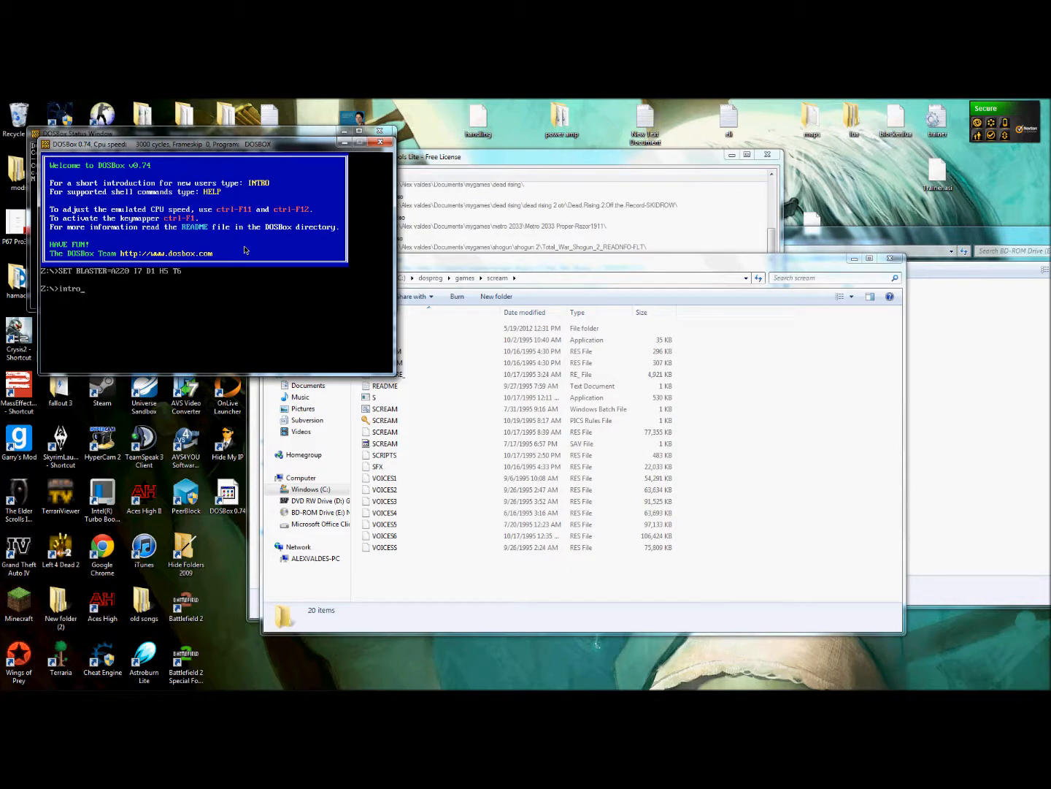
# Run the intro command in DOSBox and page through all its help screens, going through them twice.
pyautogui.press('Return')
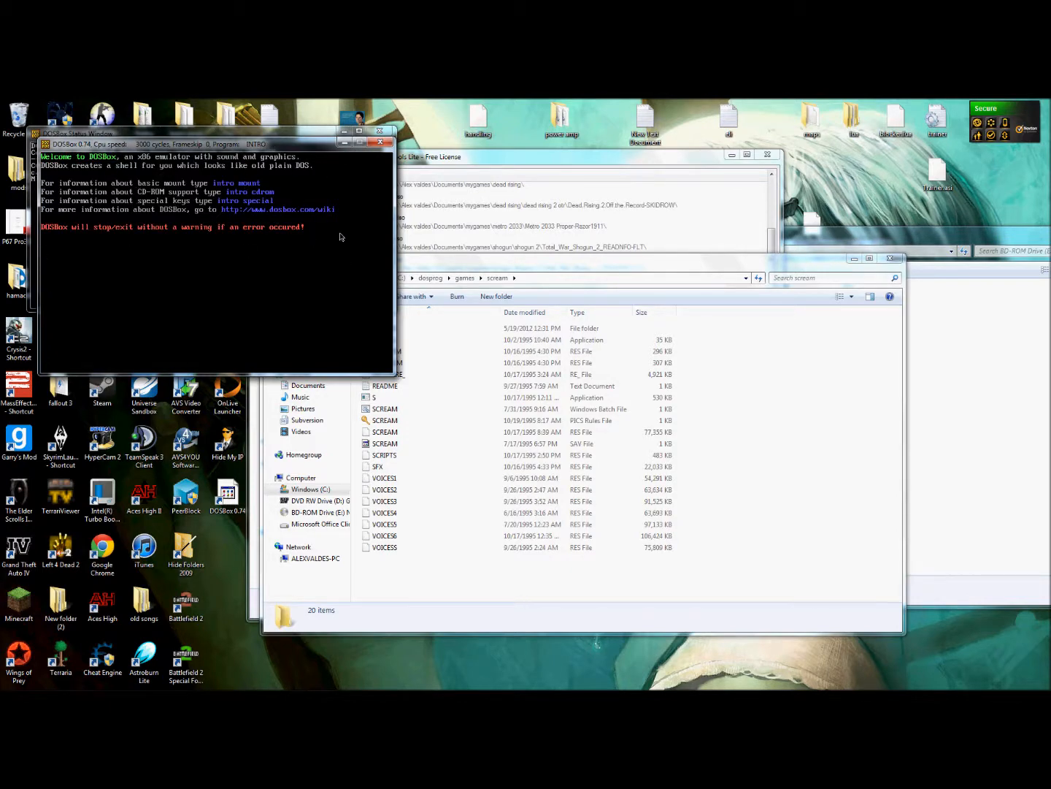
pyautogui.press('space')
pyautogui.press('space')
pyautogui.press('space')
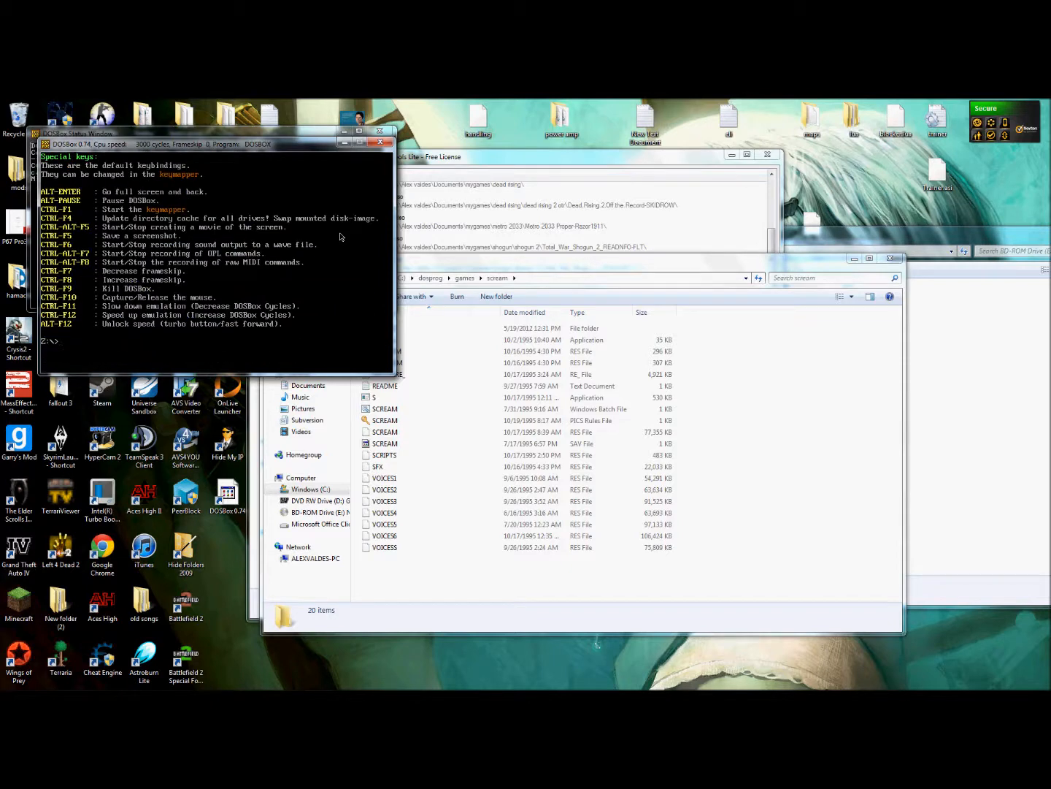
pyautogui.write('intro')
pyautogui.press('Return')
pyautogui.press('space')
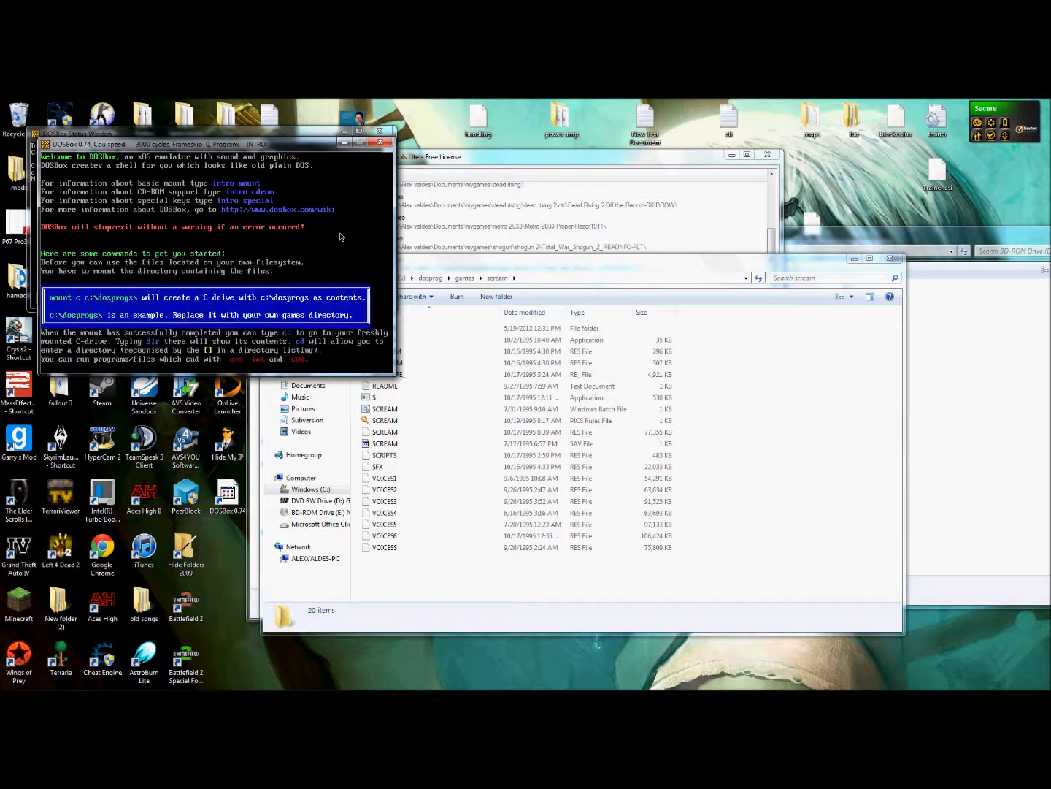
pyautogui.press('space')
pyautogui.press('space')
# Display the DOSBox help on mounting directories with the command intro mount.
pyautogui.write('in')
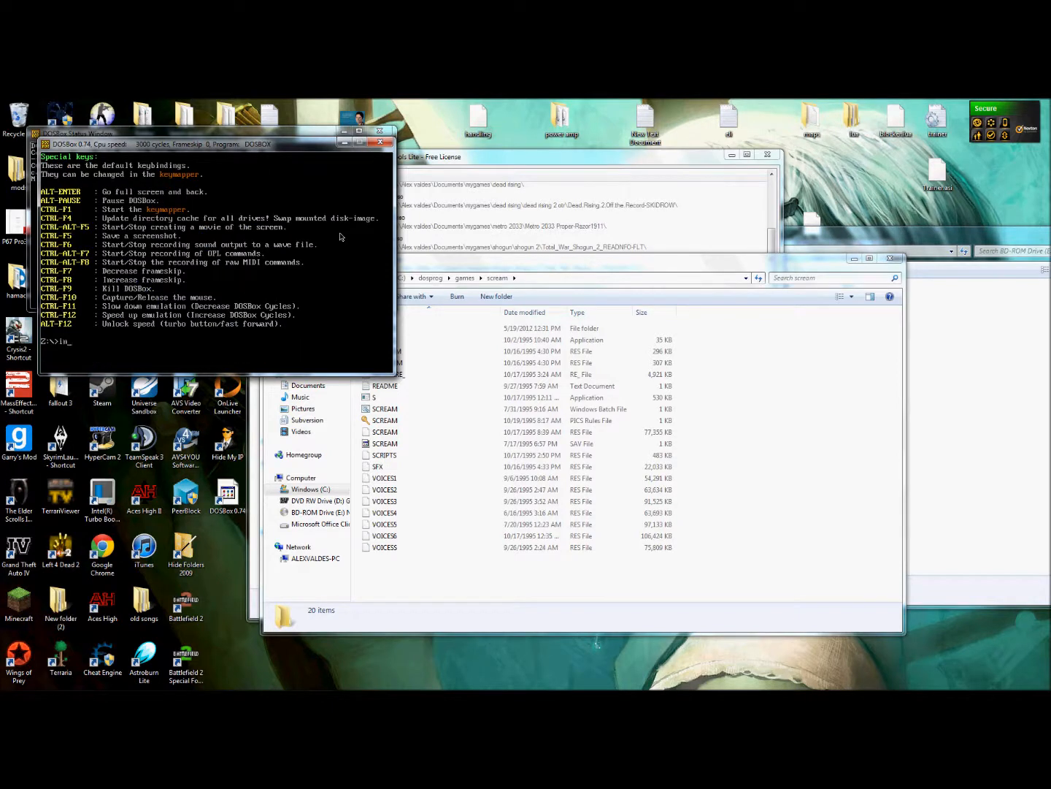
pyautogui.write('tro mount')
pyautogui.press('Return')
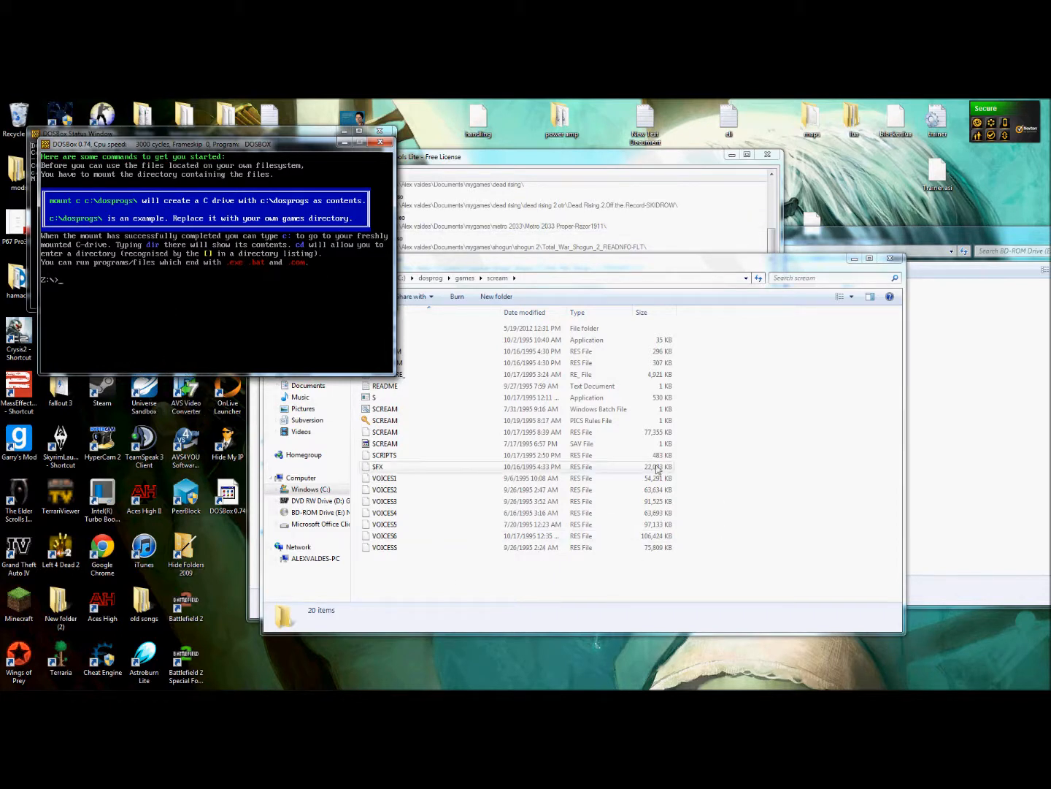
# Enter empty lines at the DOSBox prompt until the mount help text scrolls out of the window.
pyautogui.press('Return')
pyautogui.press('Return')
pyautogui.press('Return')
pyautogui.press('Return')
pyautogui.press('Return')
pyautogui.press('Return')
pyautogui.press('Return')
pyautogui.press('Return')
pyautogui.press('Return')
pyautogui.press('Return')
pyautogui.press('Return')
pyautogui.press('Return')
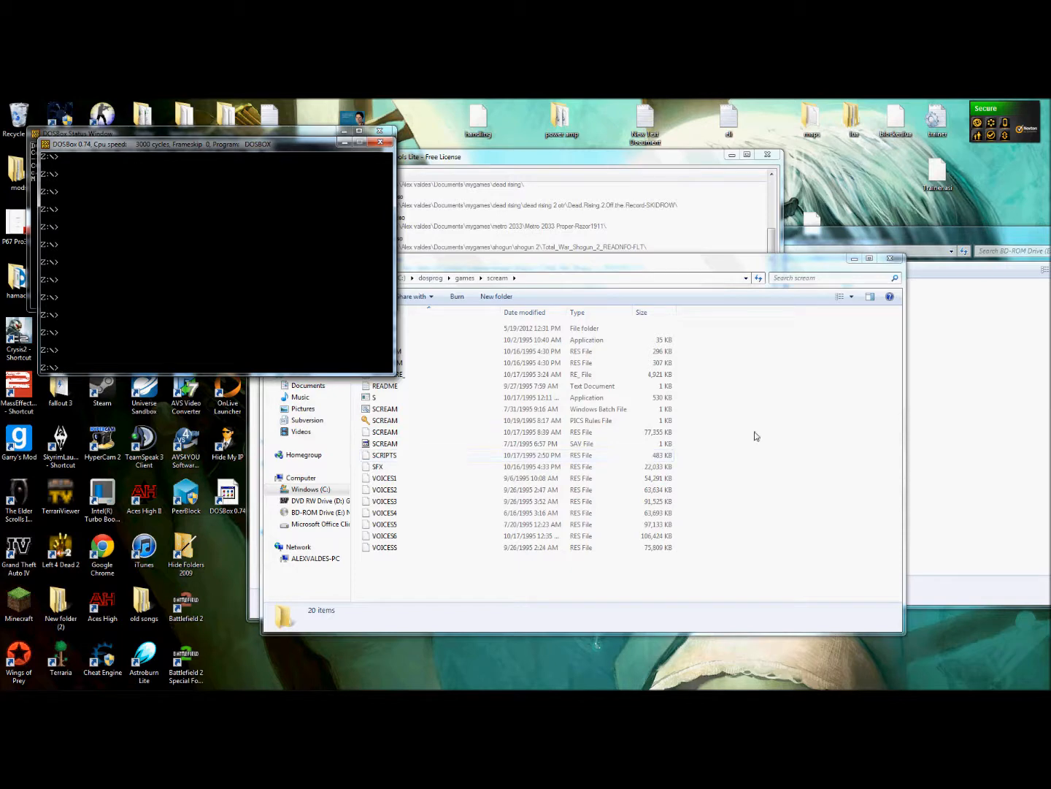
pyautogui.click(890, 417)
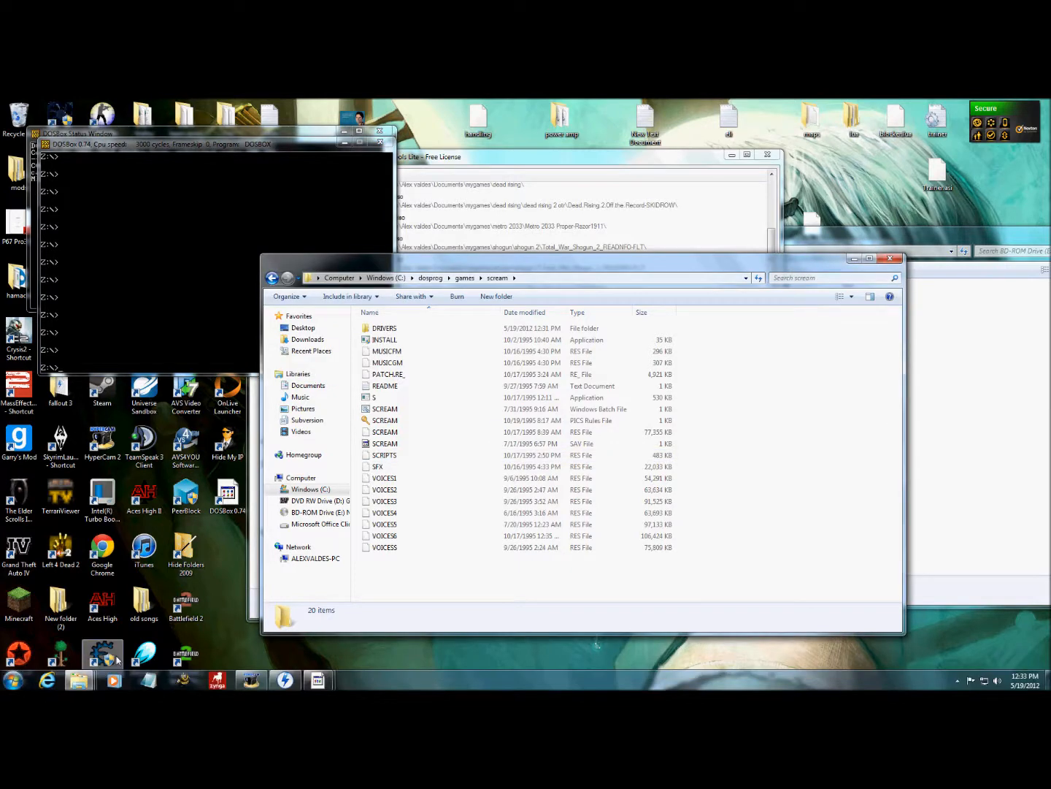
pyautogui.moveTo(79, 680)
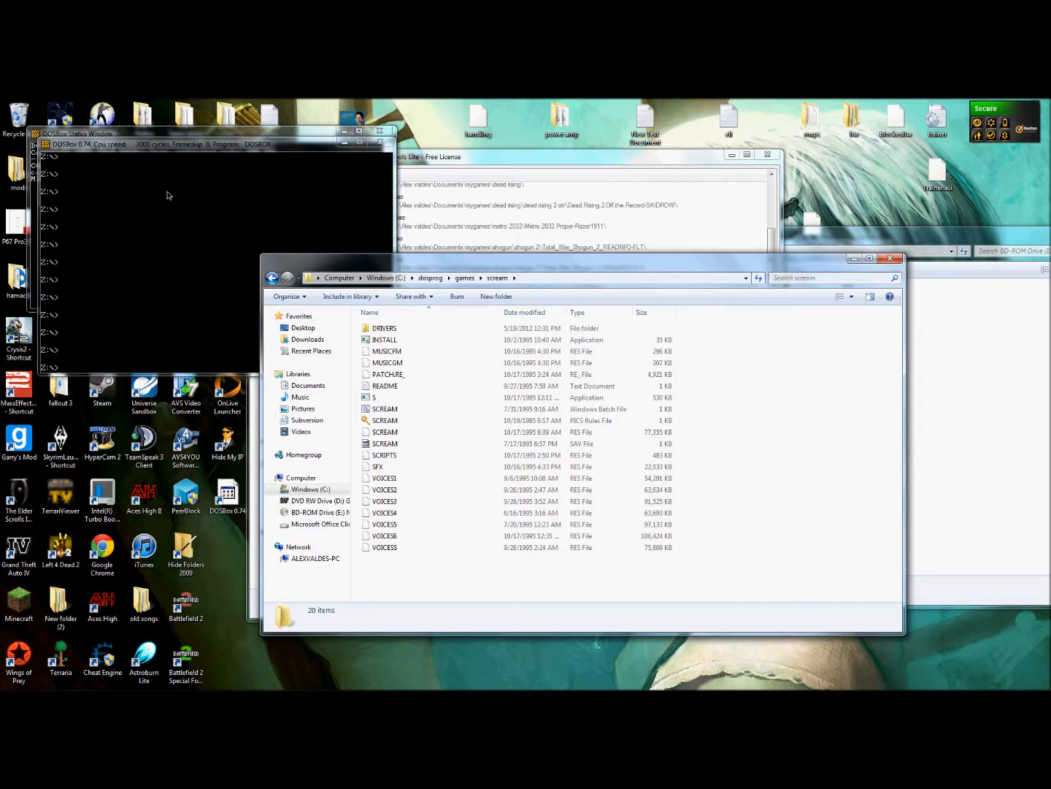
pyautogui.click(102, 228)
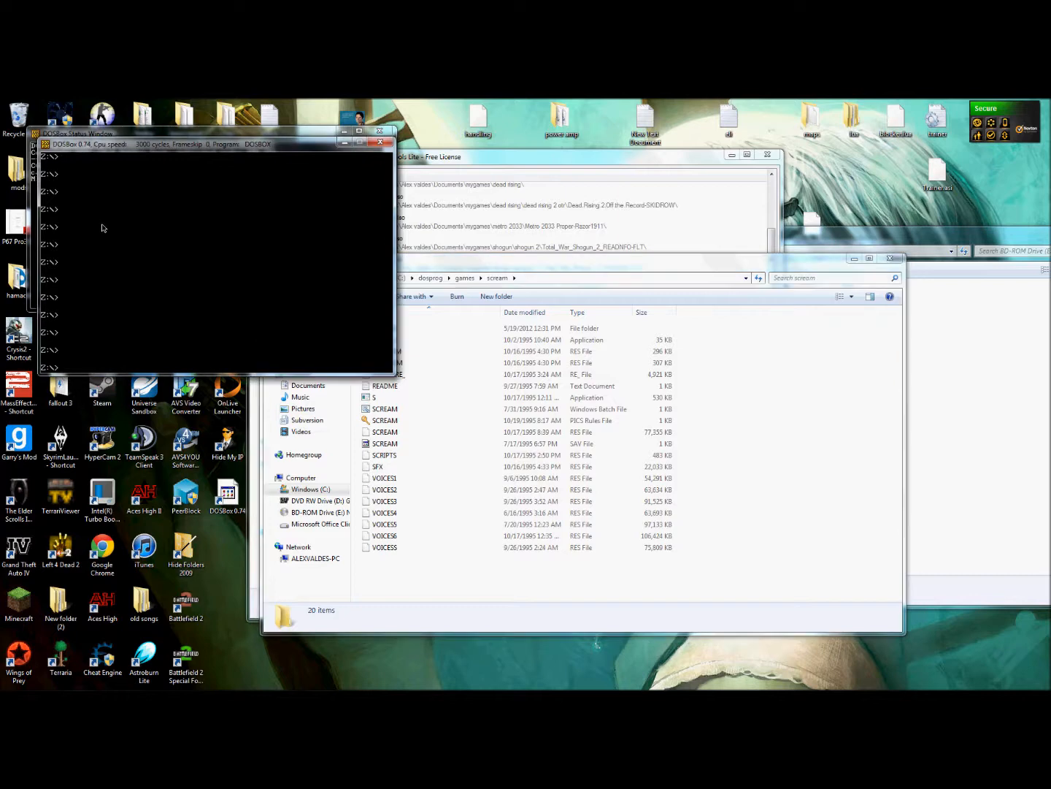
# Move the DOSBox window aside, bring DAEMON Tools Lite in front of the folder window, and return DOSBox to its former place.
pyautogui.moveTo(245, 145); pyautogui.dragTo(559, 137)
pyautogui.click(712, 156)
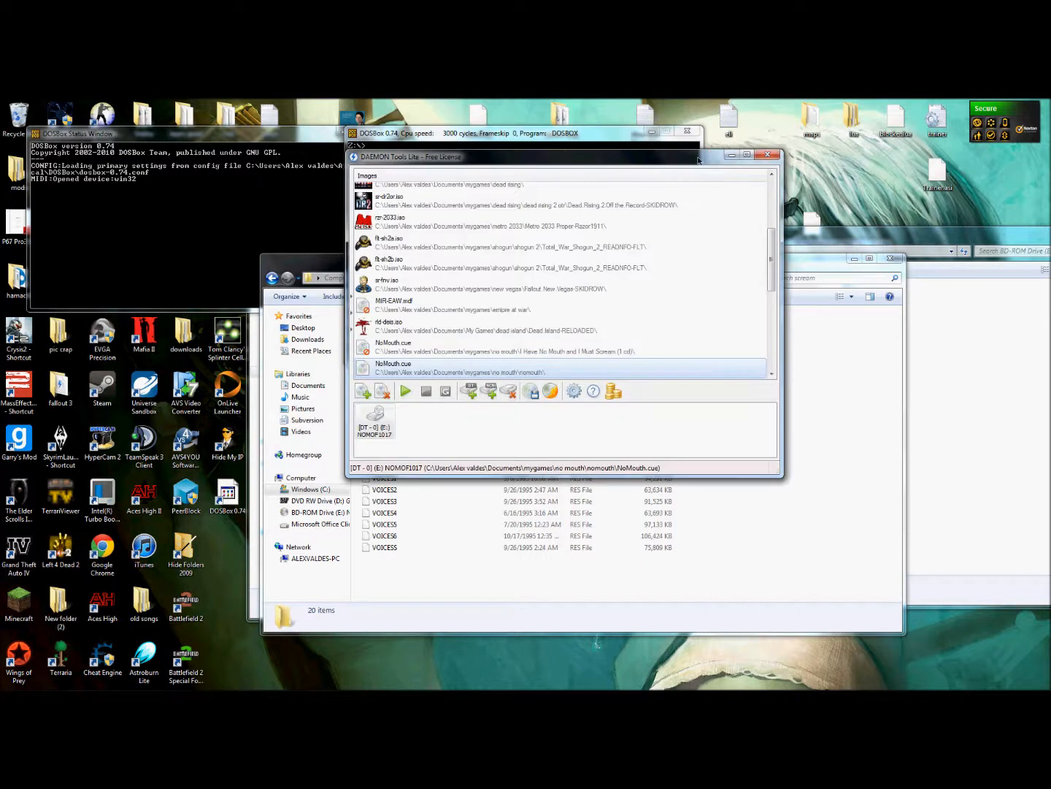
pyautogui.moveTo(510, 139); pyautogui.dragTo(260, 136)
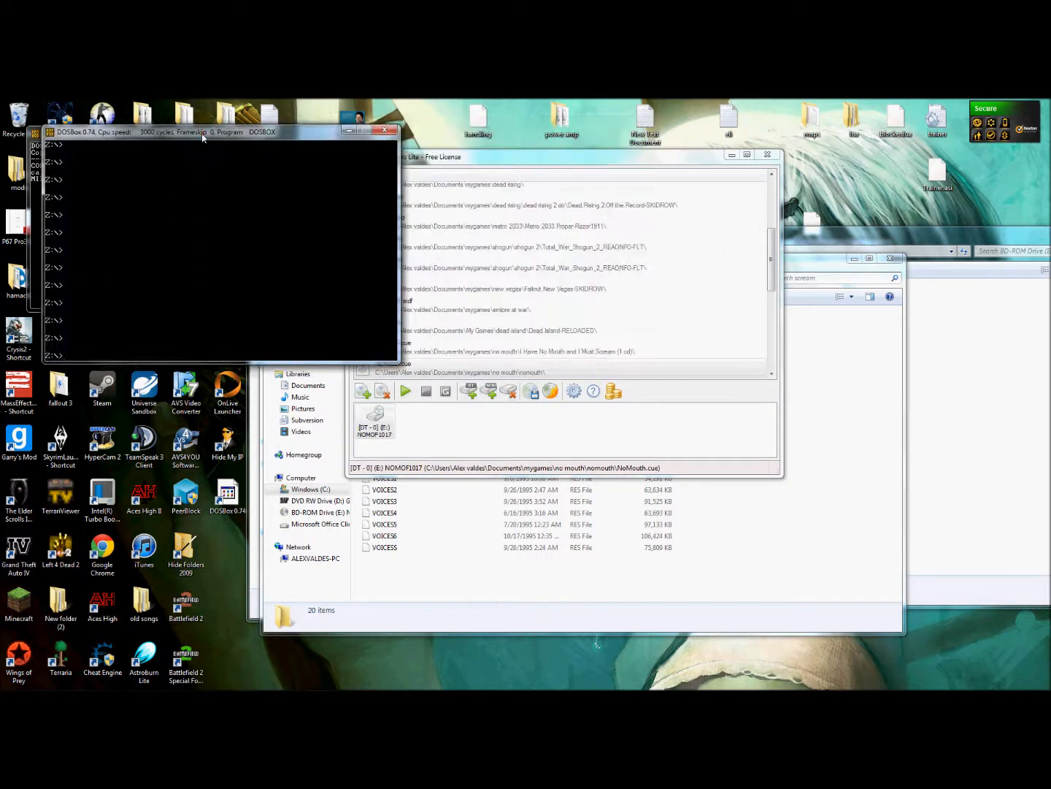
# Bring the scream folder window to the front, move it clear of DOSBox, and display its full path.
pyautogui.click(611, 162)
pyautogui.click(209, 288)
pyautogui.click(765, 496)
pyautogui.moveTo(511, 266); pyautogui.dragTo(725, 255)
pyautogui.click(778, 268)
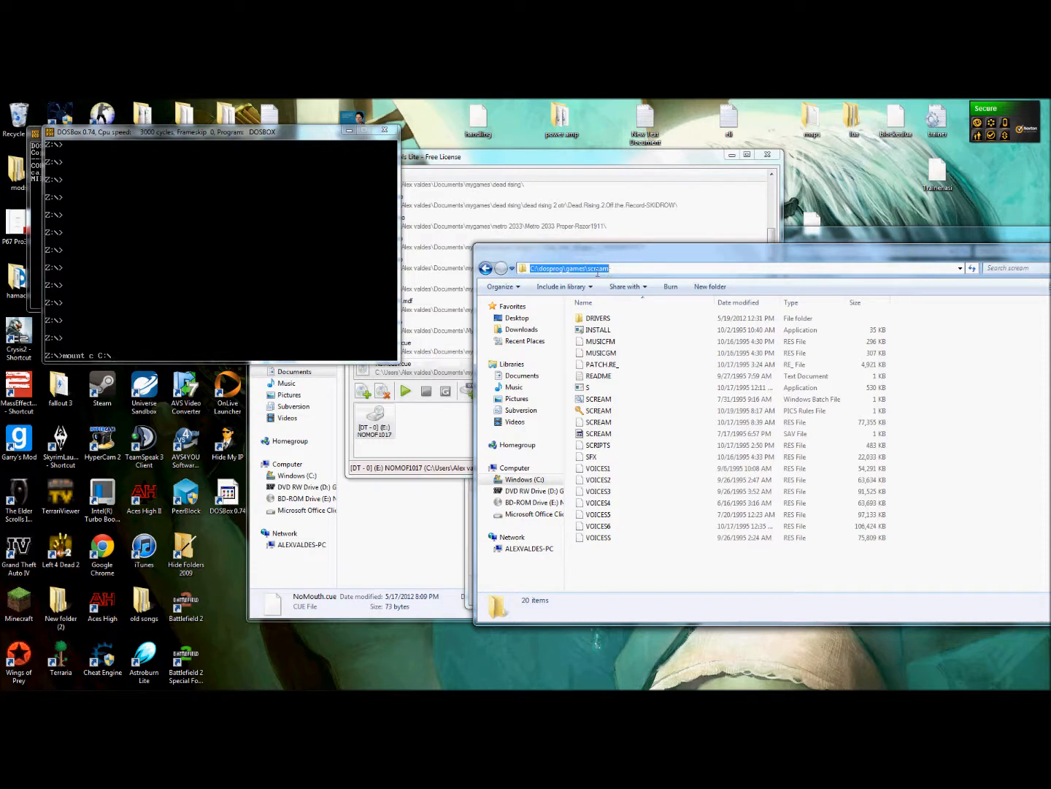
# Mount C:\dosprog\games\scream as drive C in DOSBox, switch to that drive, and list its files.
pyautogui.click(205, 314)
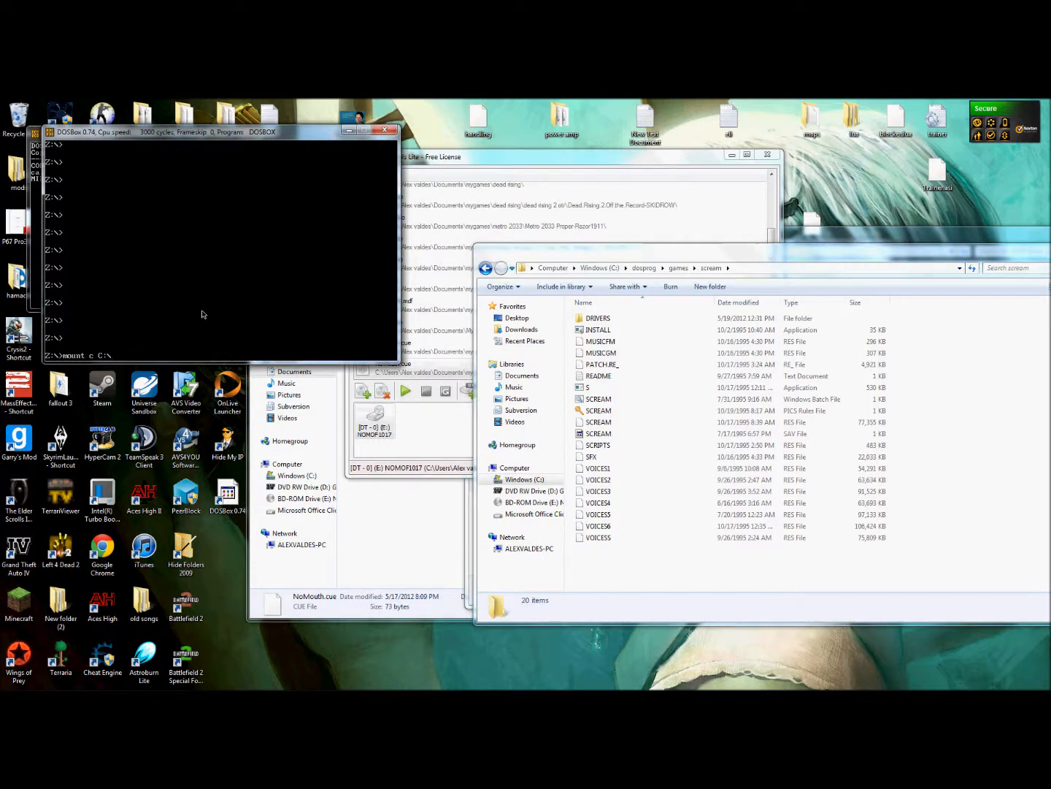
pyautogui.write('mount c C:\\dosprog\\games\\scream')
pyautogui.press('Return')
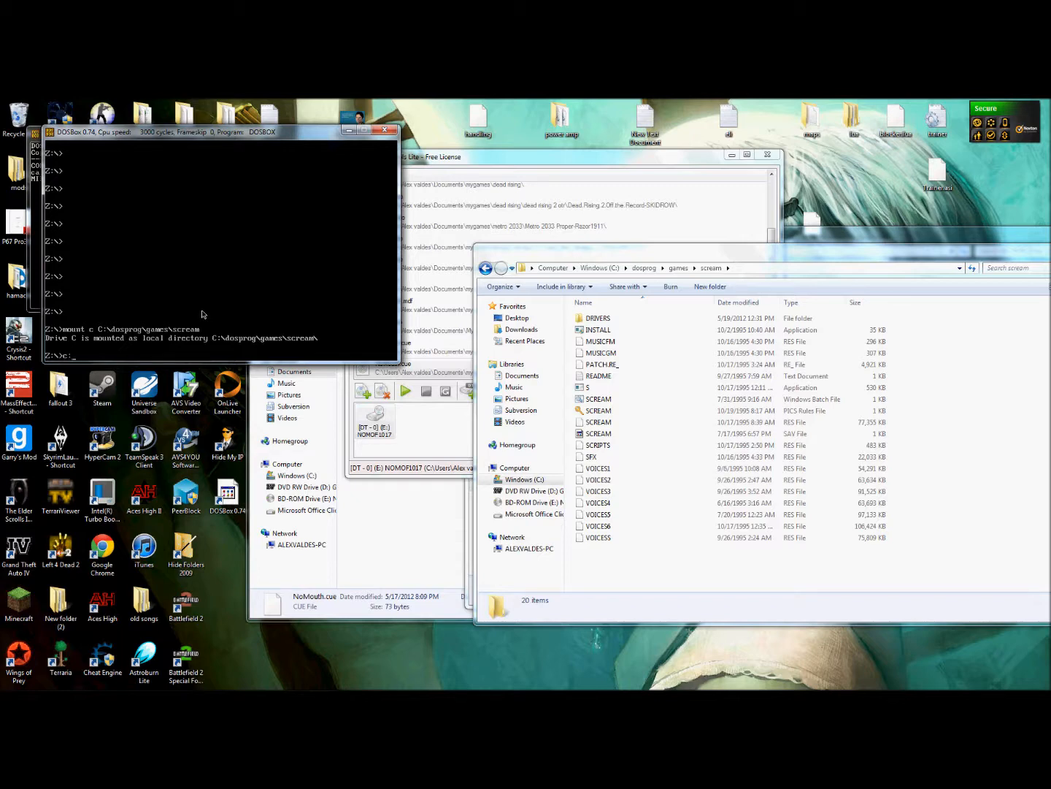
pyautogui.press('Return')
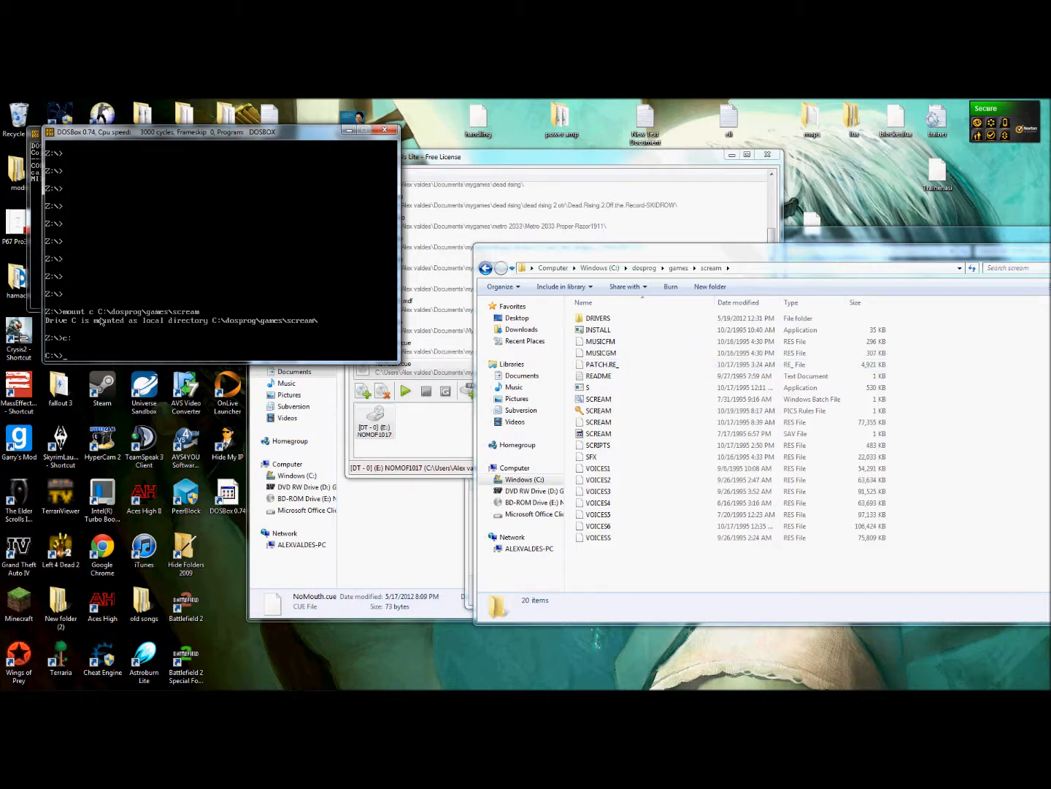
pyautogui.write('dir')
pyautogui.press('Return')
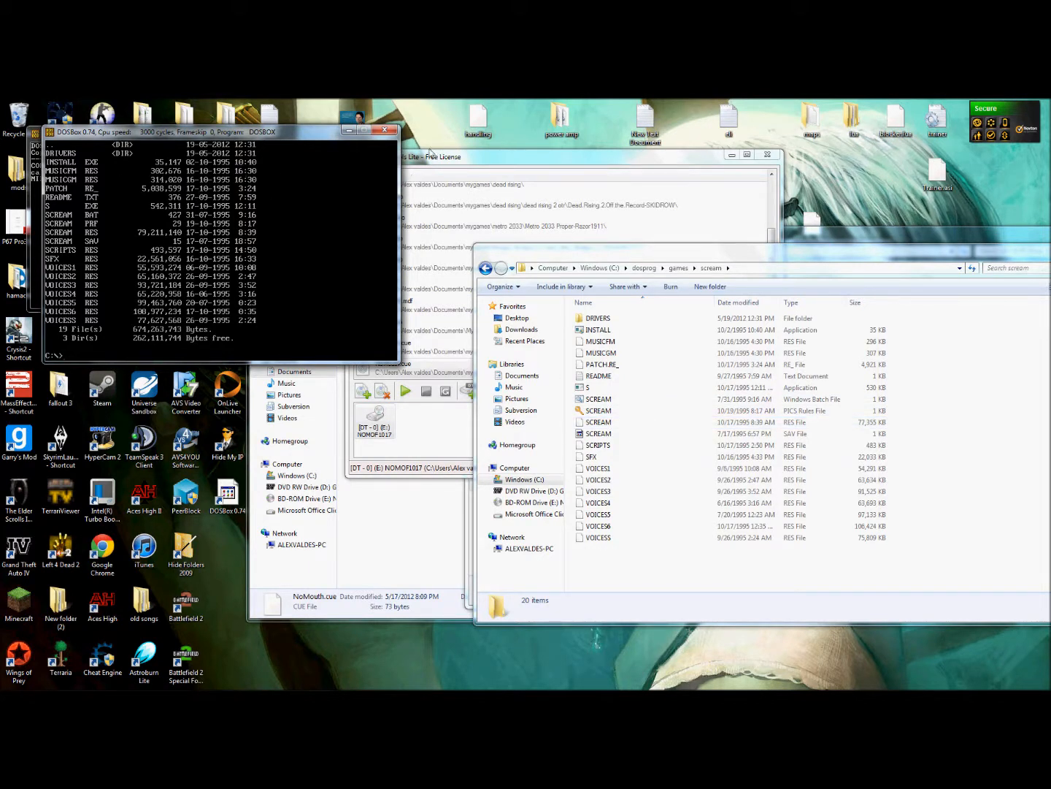
# Restart DOSBox and mount c:\dosprog as drive C.
pyautogui.click(384, 129)
pyautogui.click(8, 683)
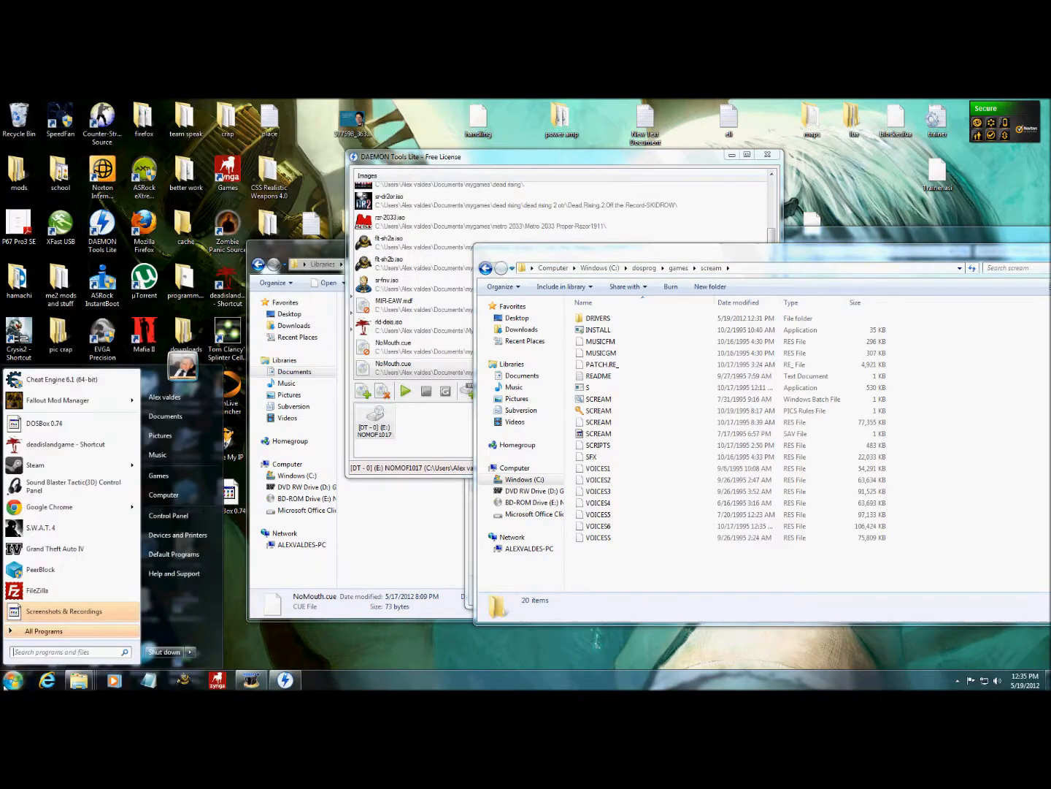
pyautogui.doubleClick(227, 498)
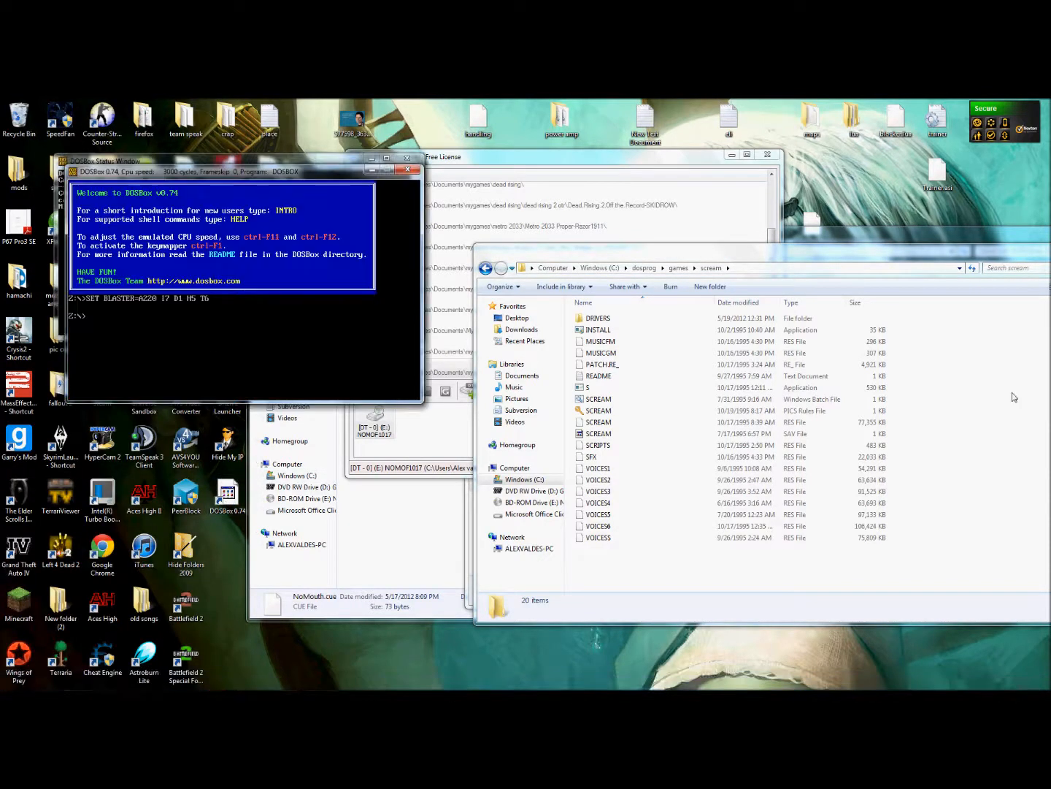
pyautogui.click(213, 344)
pyautogui.write('mou')
pyautogui.write('c c:\\dosprg')
pyautogui.press('Return')
# List the contents of drive Z, switch to drive C, and list its directory as well.
pyautogui.write('dir')
pyautogui.press('Return')
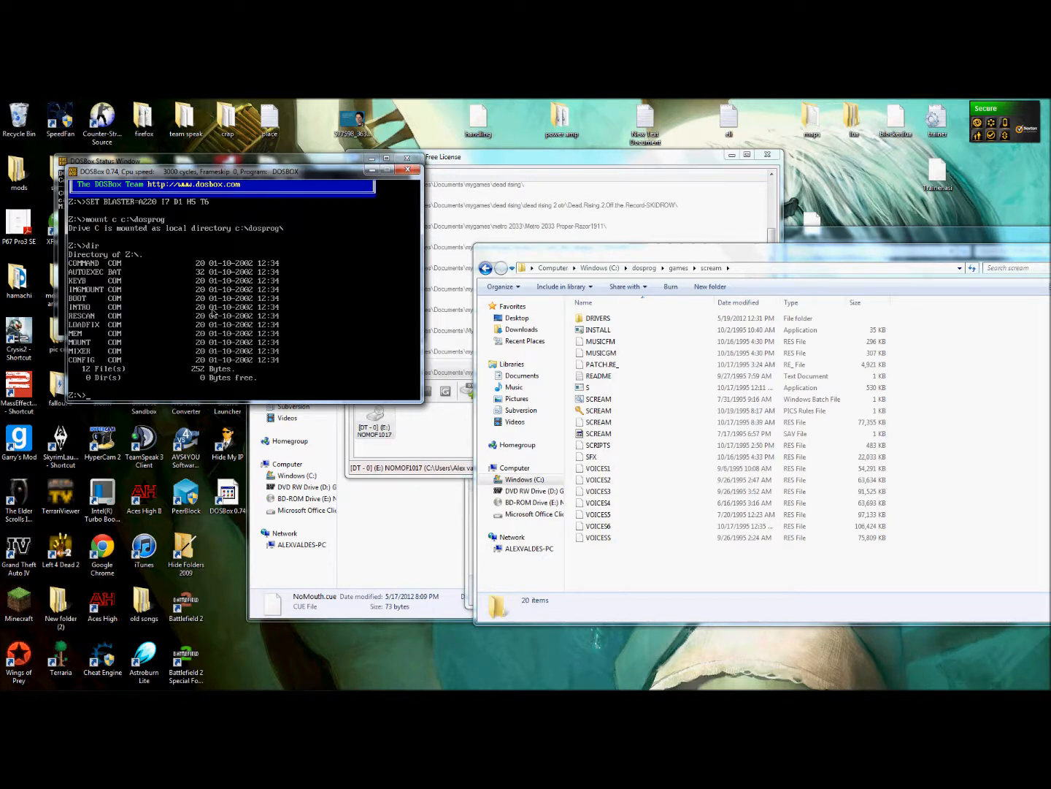
pyautogui.press('Return')
pyautogui.write('d')
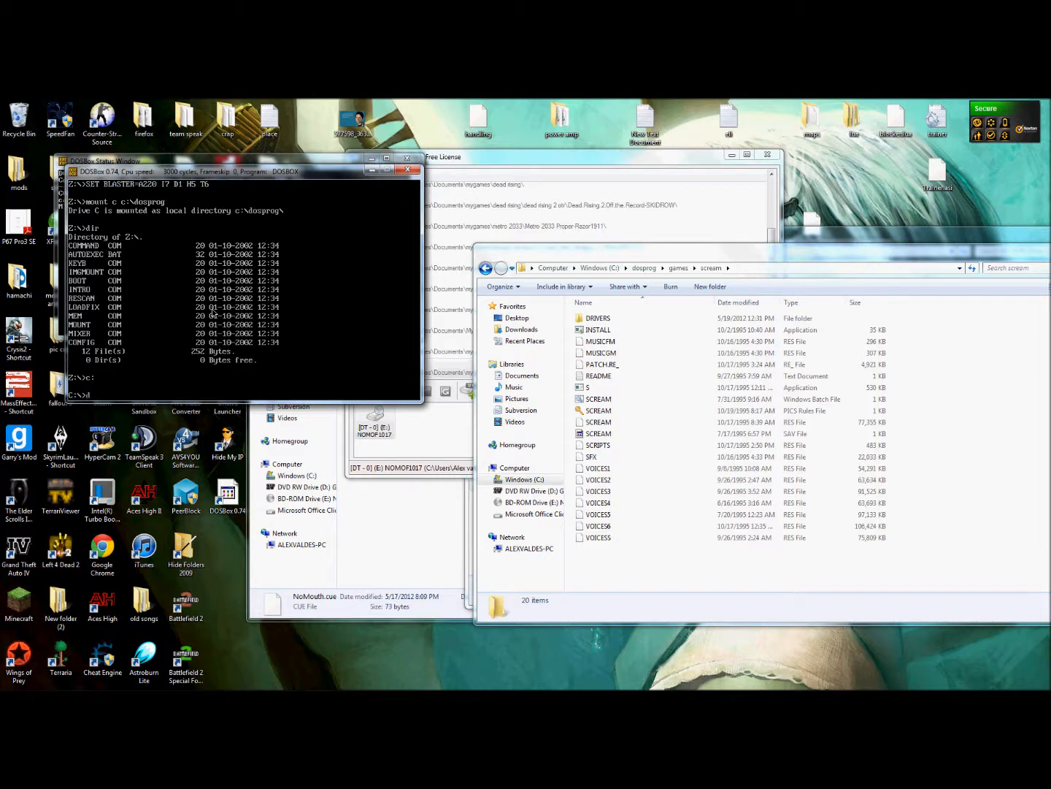
pyautogui.write('ir')
pyautogui.press('Return')
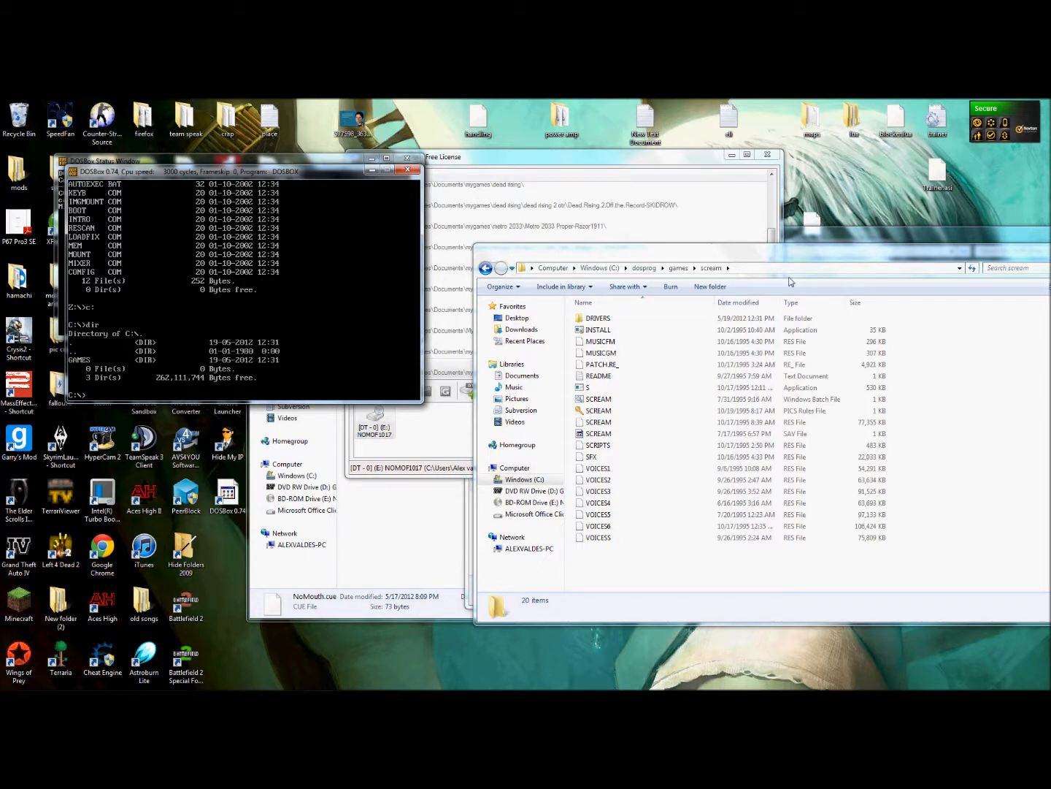
# Go back to the dosprog folder in the file window and change to the games directory in DOSBox.
pyautogui.click(486, 270)
pyautogui.click(486, 270)
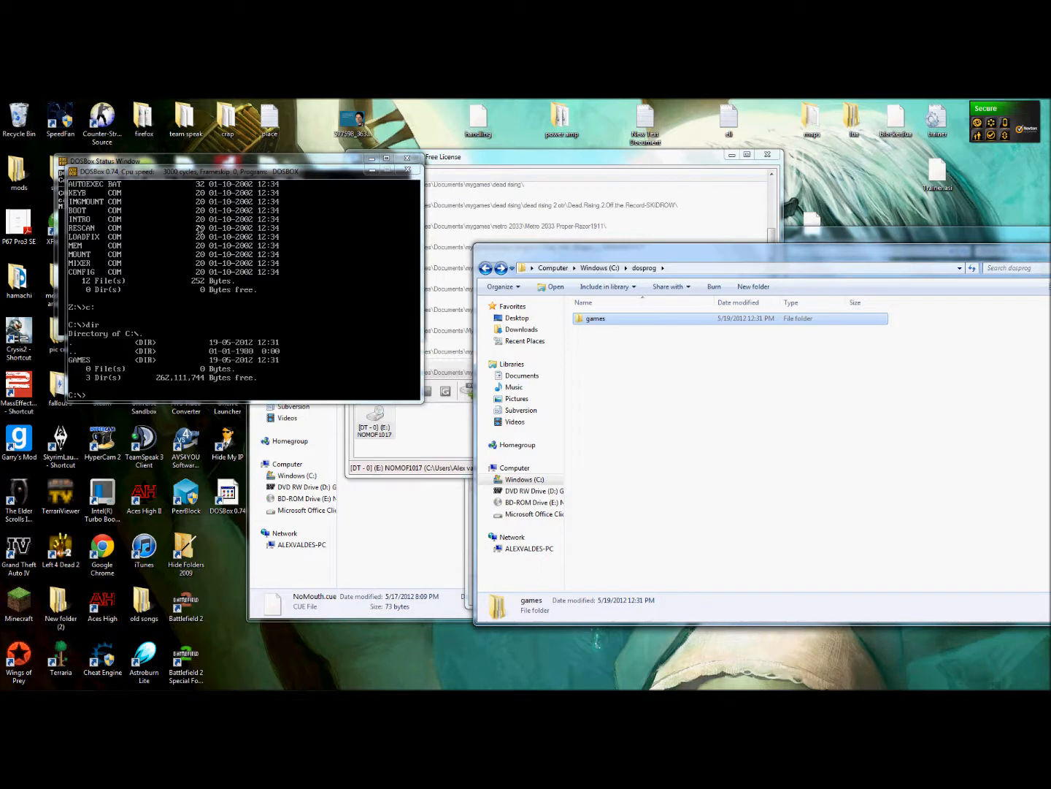
pyautogui.click(193, 276)
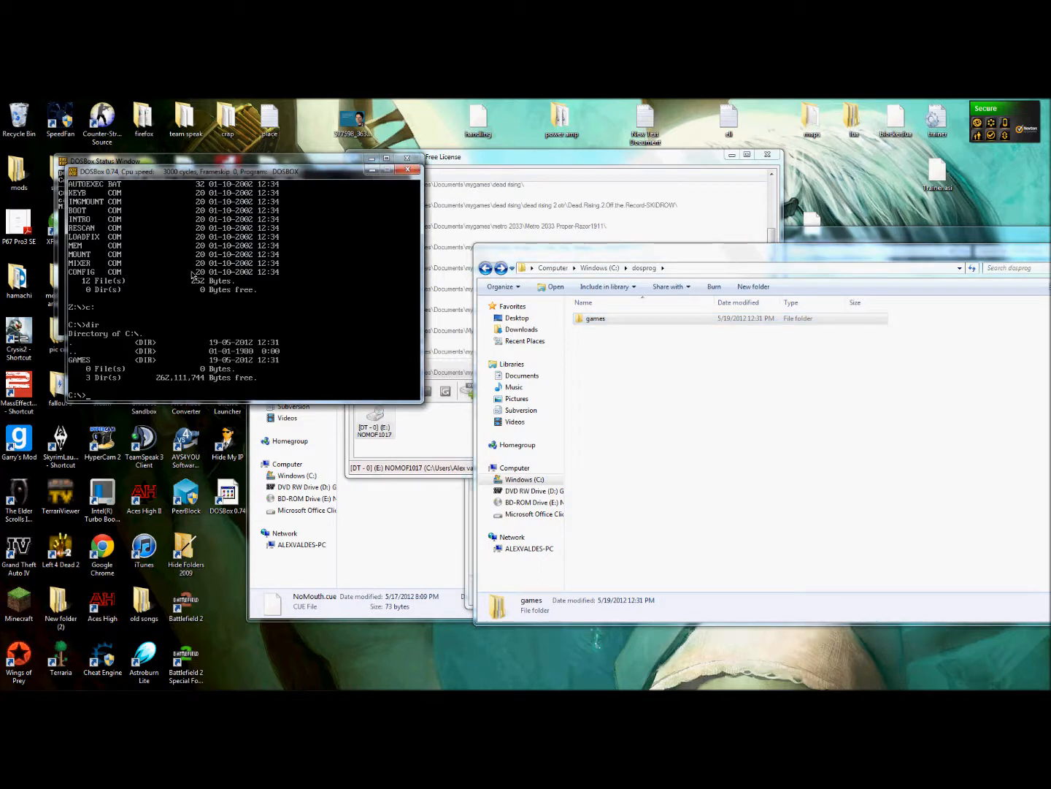
pyautogui.write('cd')
pyautogui.write('games')
pyautogui.press('Return')
pyautogui.write('cd games')
pyautogui.press('Return')
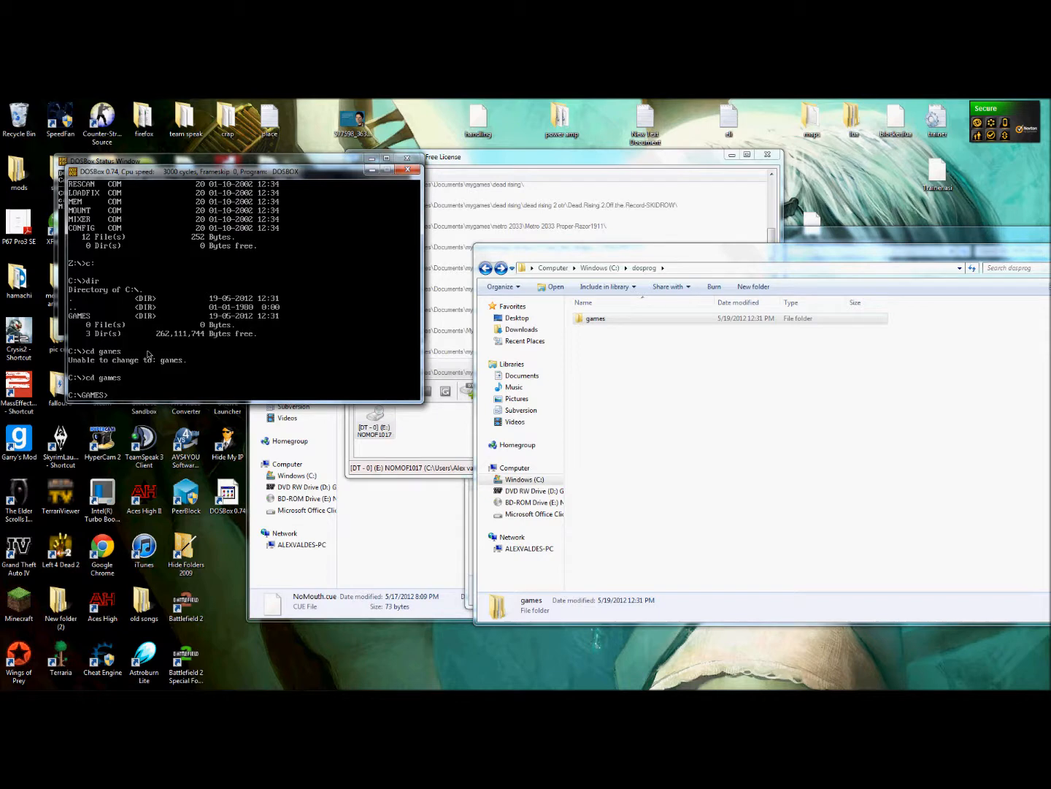
# List the games directory in DOSBox, open the matching folder in the file window, and change to the scream directory.
pyautogui.write('dir')
pyautogui.press('Return')
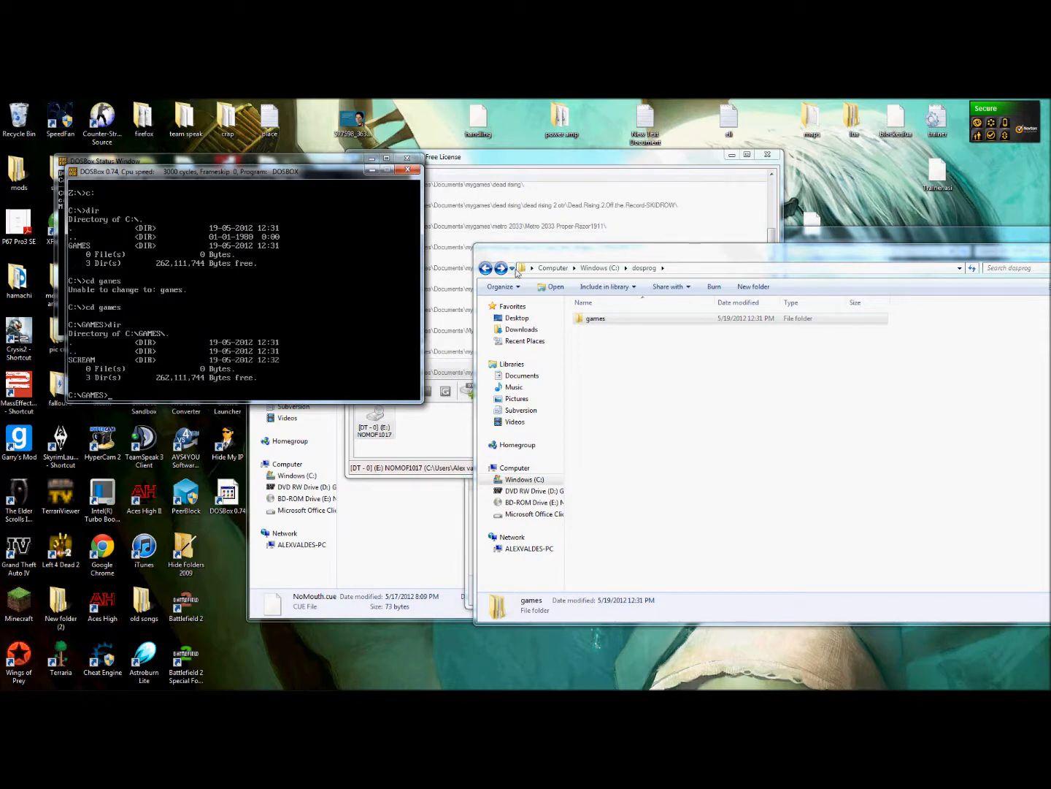
pyautogui.doubleClick(620, 322)
pyautogui.click(620, 323)
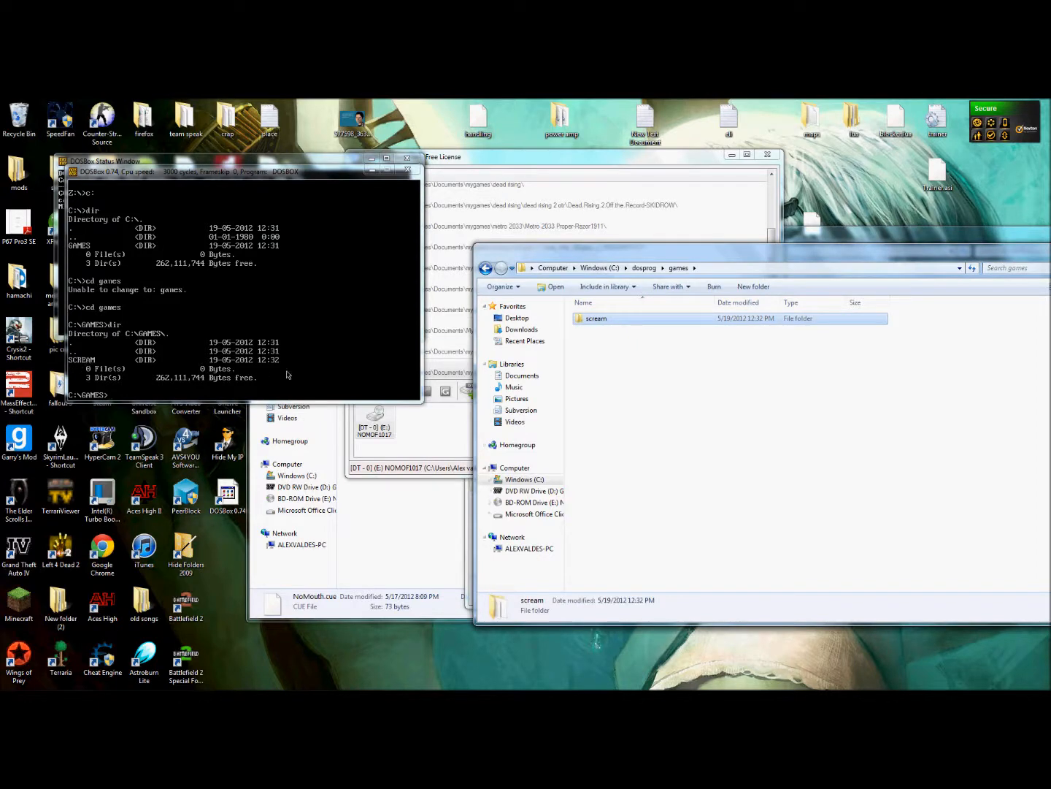
pyautogui.click(202, 364)
pyautogui.write('cd scream')
pyautogui.press('Return')
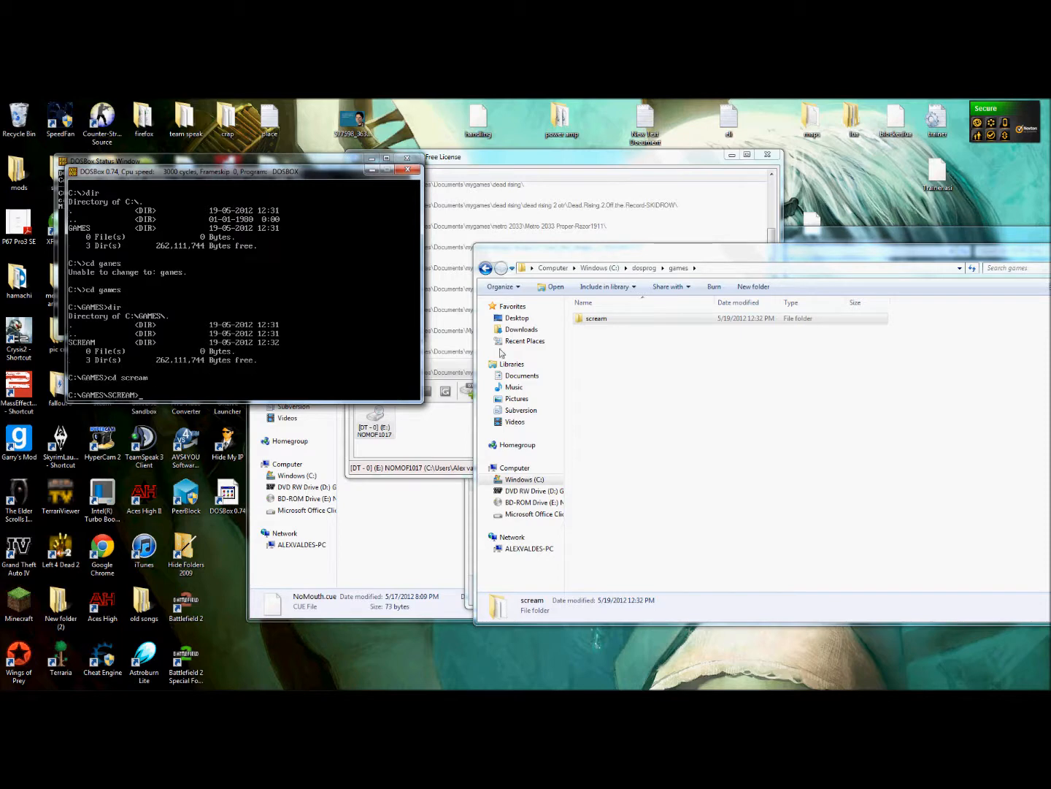
# Open the scream folder in the file window and list the same directory's files in DOSBox.
pyautogui.doubleClick(597, 319)
pyautogui.click(155, 361)
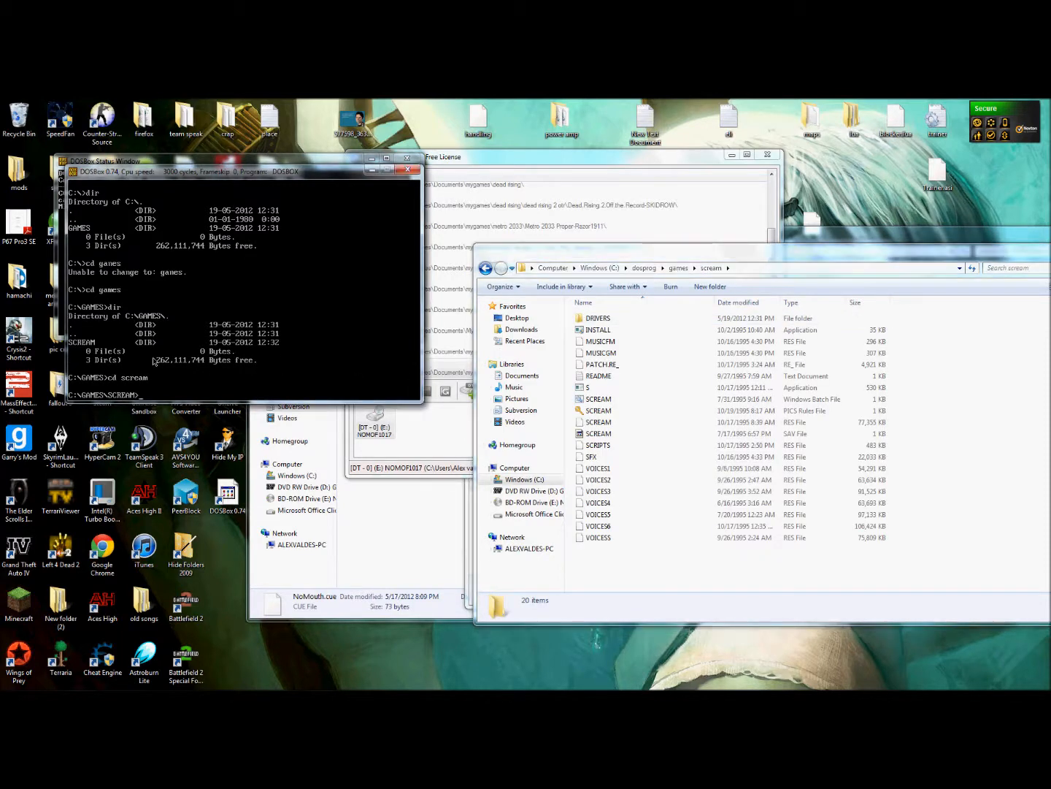
pyautogui.write('dir')
pyautogui.press('Return')
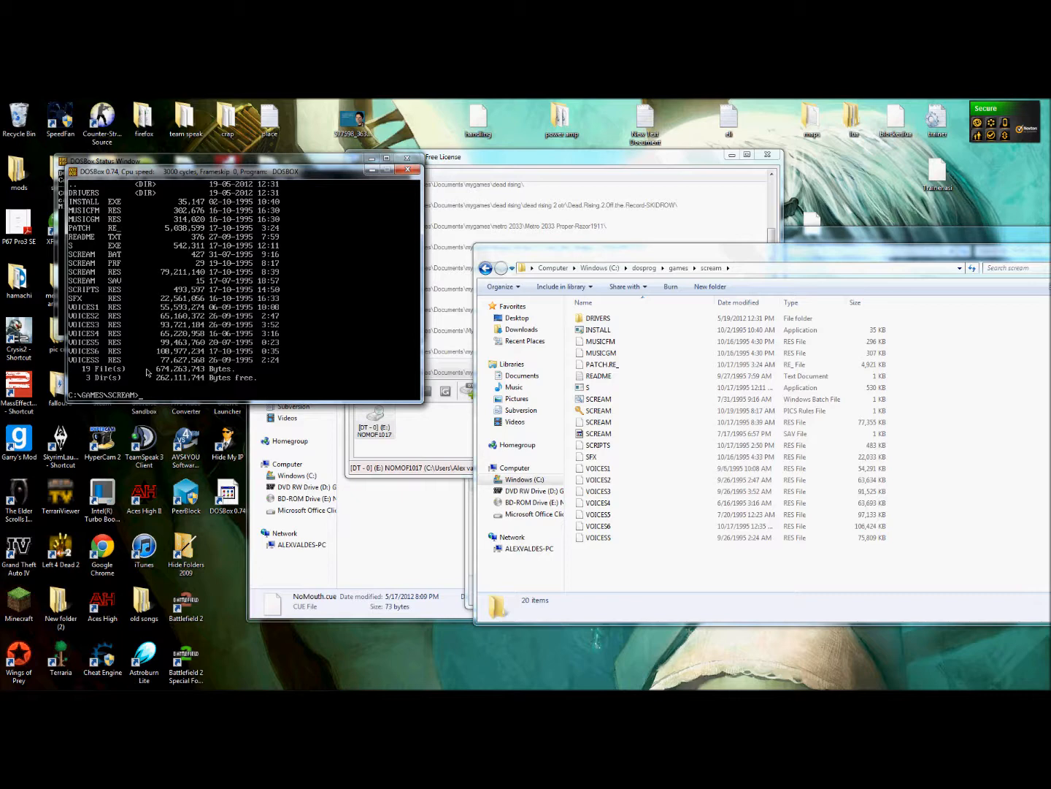
# Run the game's install program in DOSBox, choose Install the Game, and select C: as the target drive.
pyautogui.write('nstall')
pyautogui.press('Return')
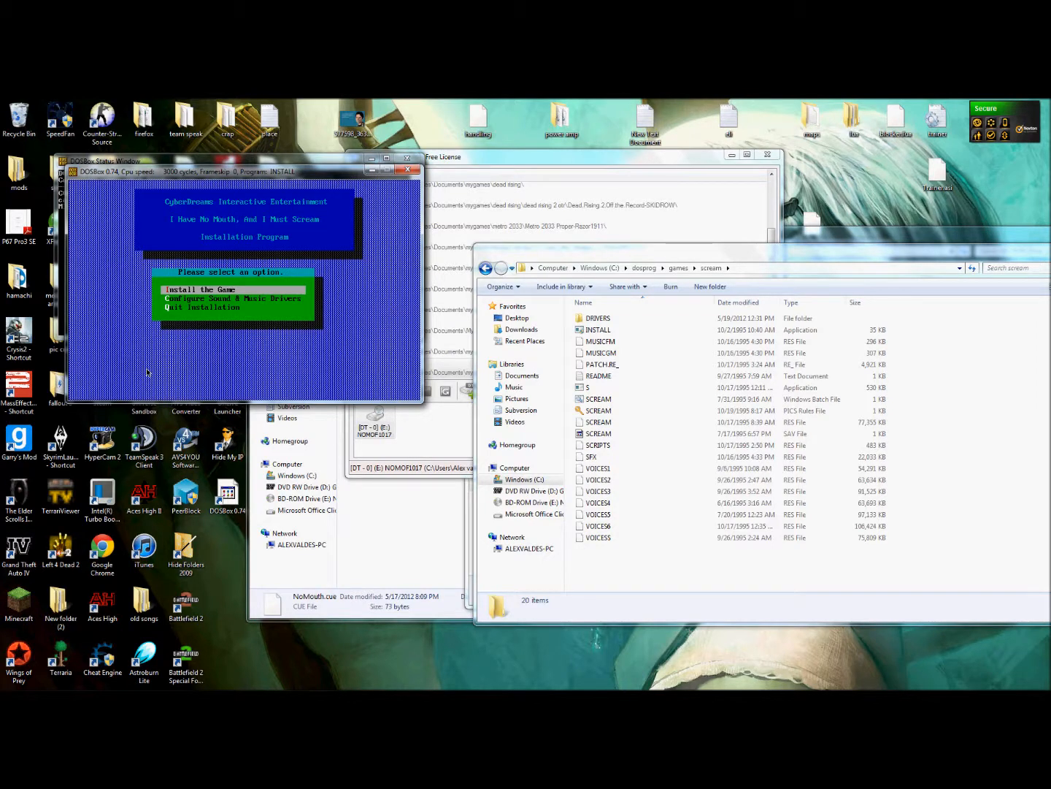
pyautogui.press('Down')
pyautogui.press('Up')
pyautogui.press('Down')
pyautogui.press('Up')
pyautogui.press('Up')
pyautogui.press('Up')
pyautogui.press('Up')
pyautogui.press('Up')
pyautogui.press('Down')
pyautogui.press('Down')
pyautogui.press('Down')
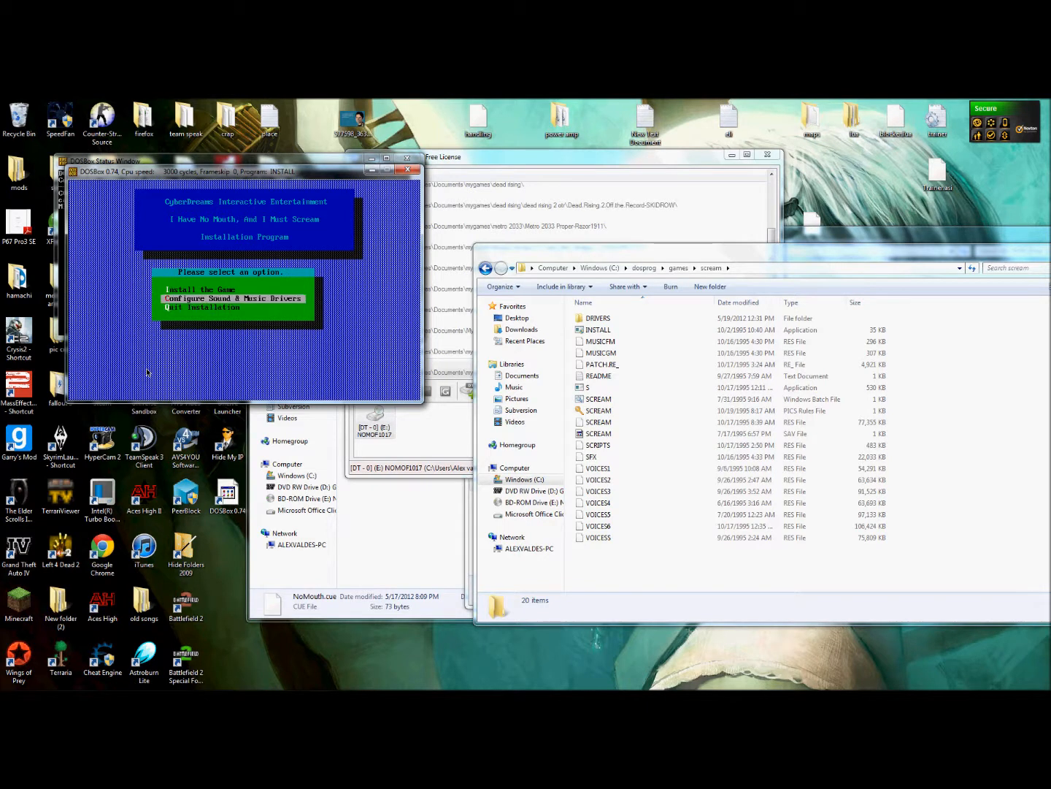
pyautogui.press('Up')
pyautogui.press('Up')
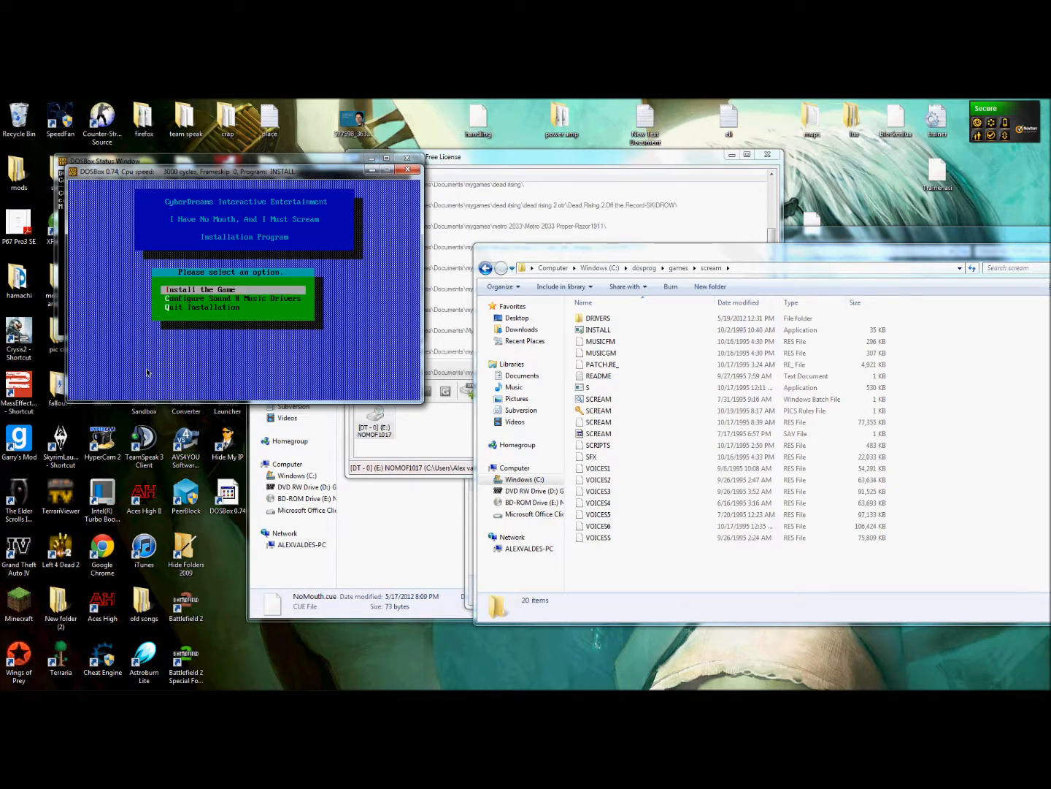
pyautogui.press('Return')
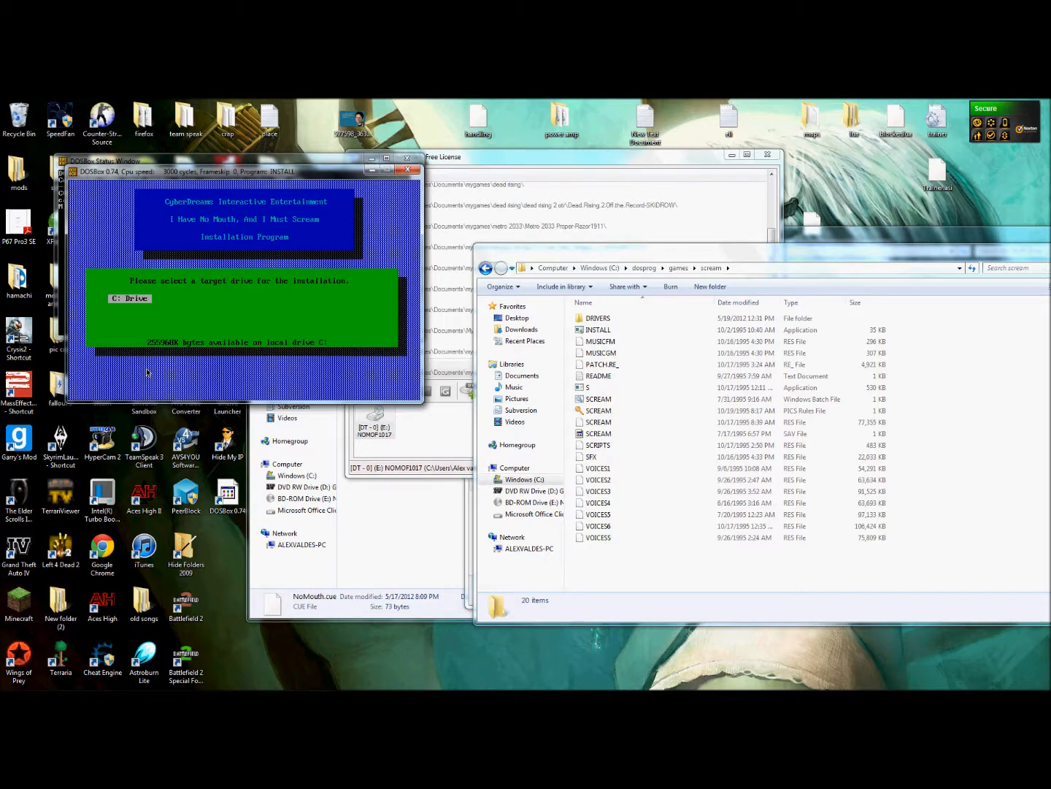
pyautogui.press('Return')
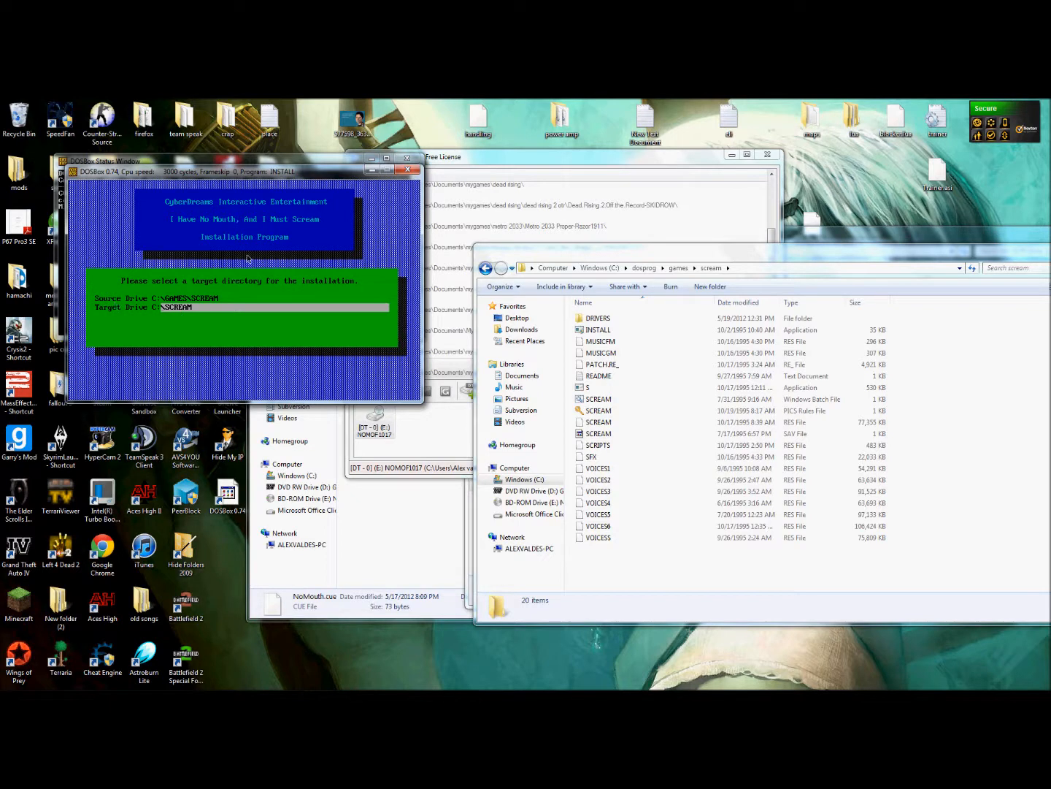
# Browse the Windows C: drive in the file window and open its dosprog folder.
pyautogui.click(552, 268)
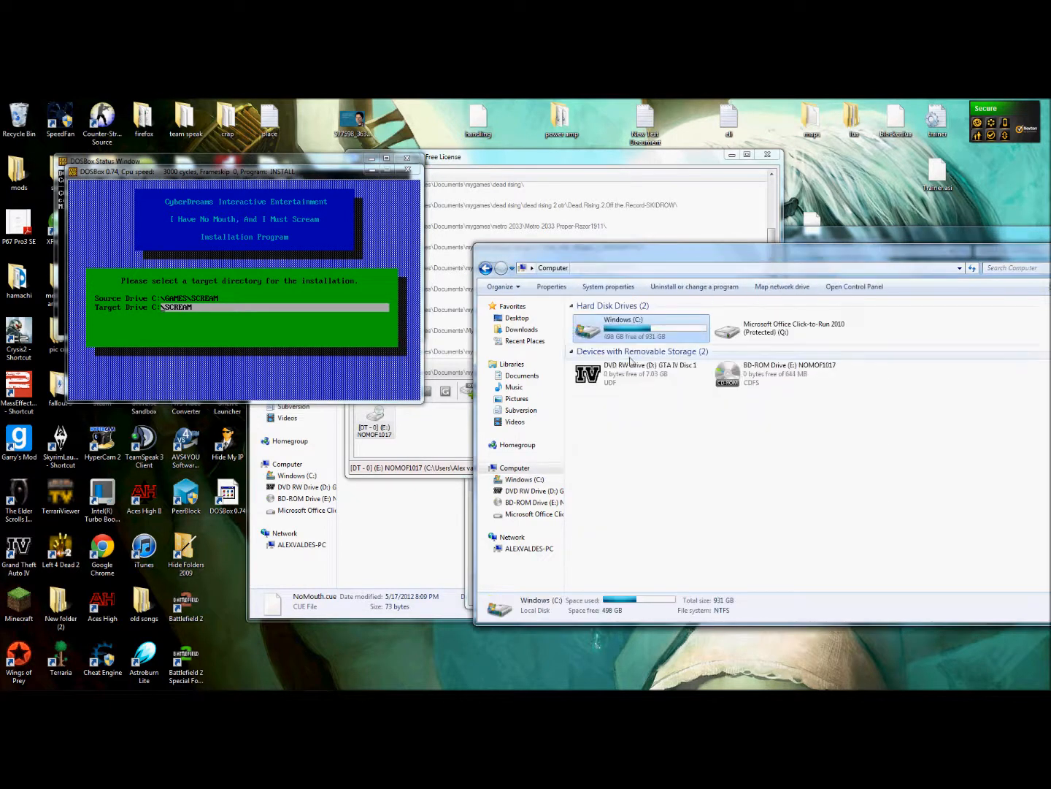
pyautogui.doubleClick(627, 337)
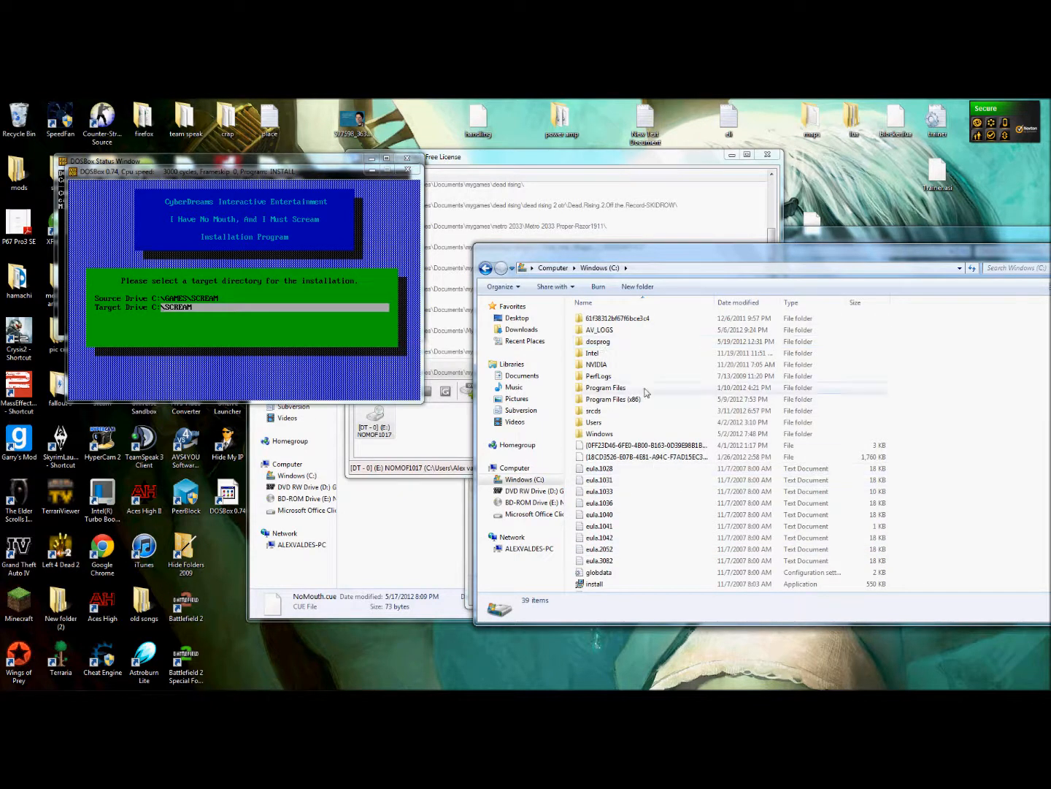
pyautogui.scroll(-5, 622, 353)
pyautogui.scroll(5, 620, 352)
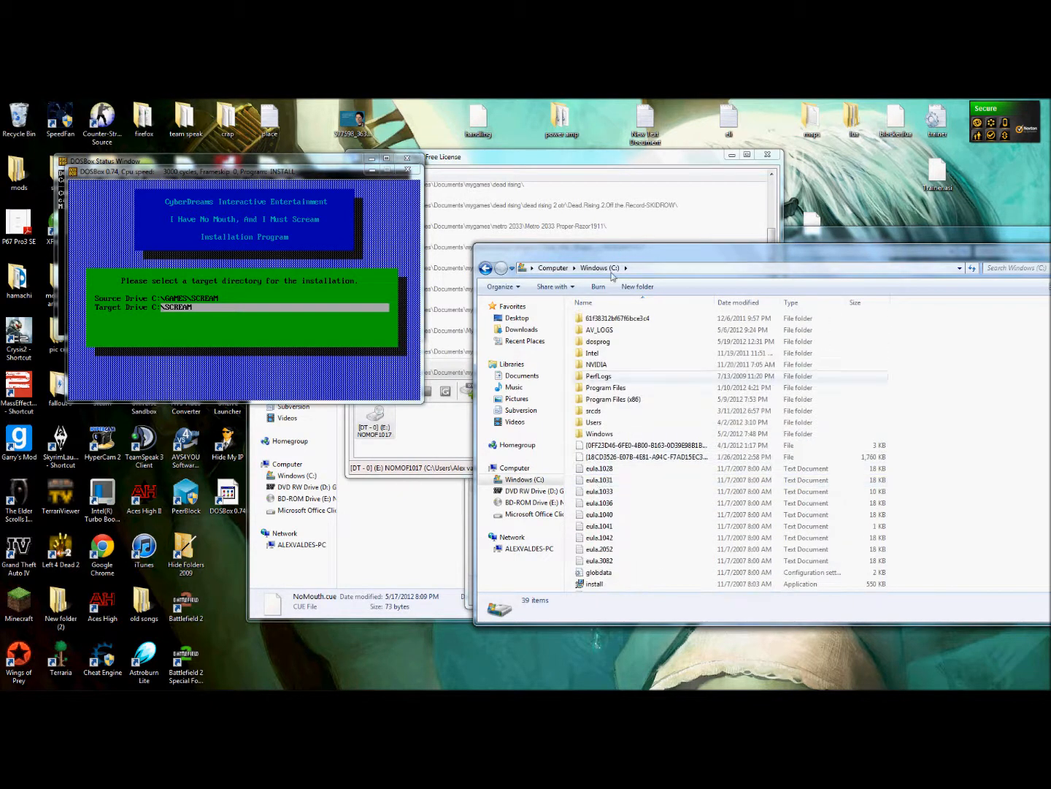
pyautogui.doubleClick(596, 346)
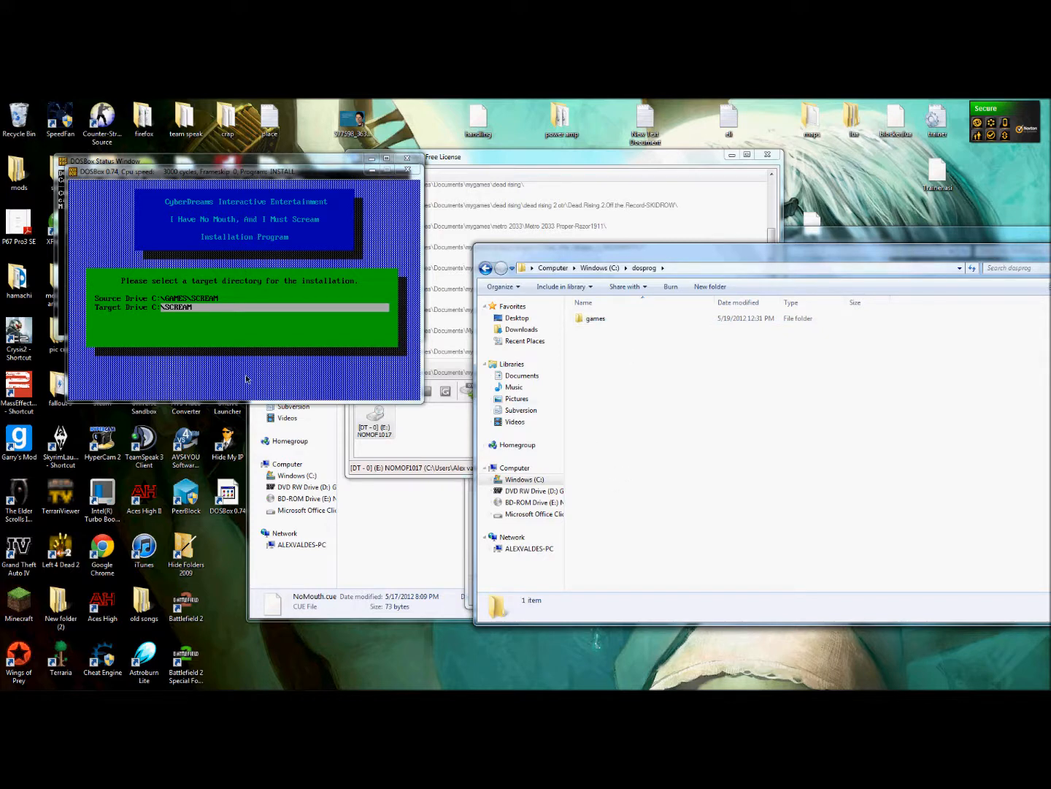
# Accept \SCREAM as the target directory on drive C and start the Full Install (115 megabytes).
pyautogui.click(168, 333)
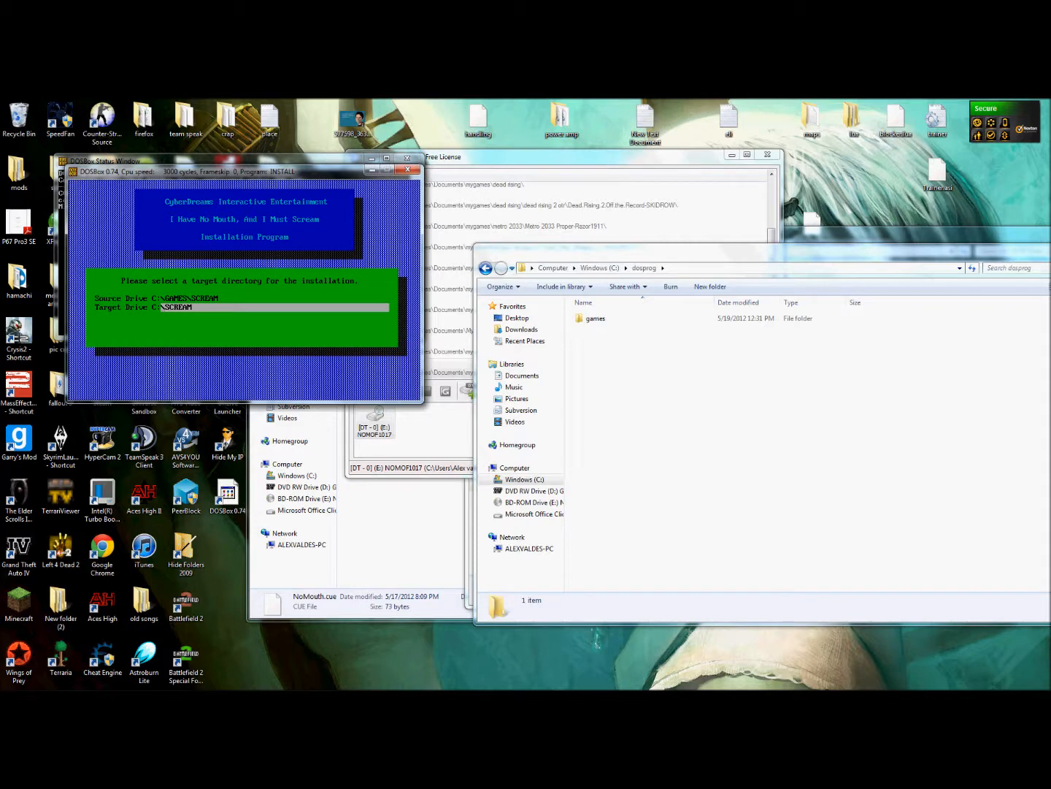
pyautogui.press('Return')
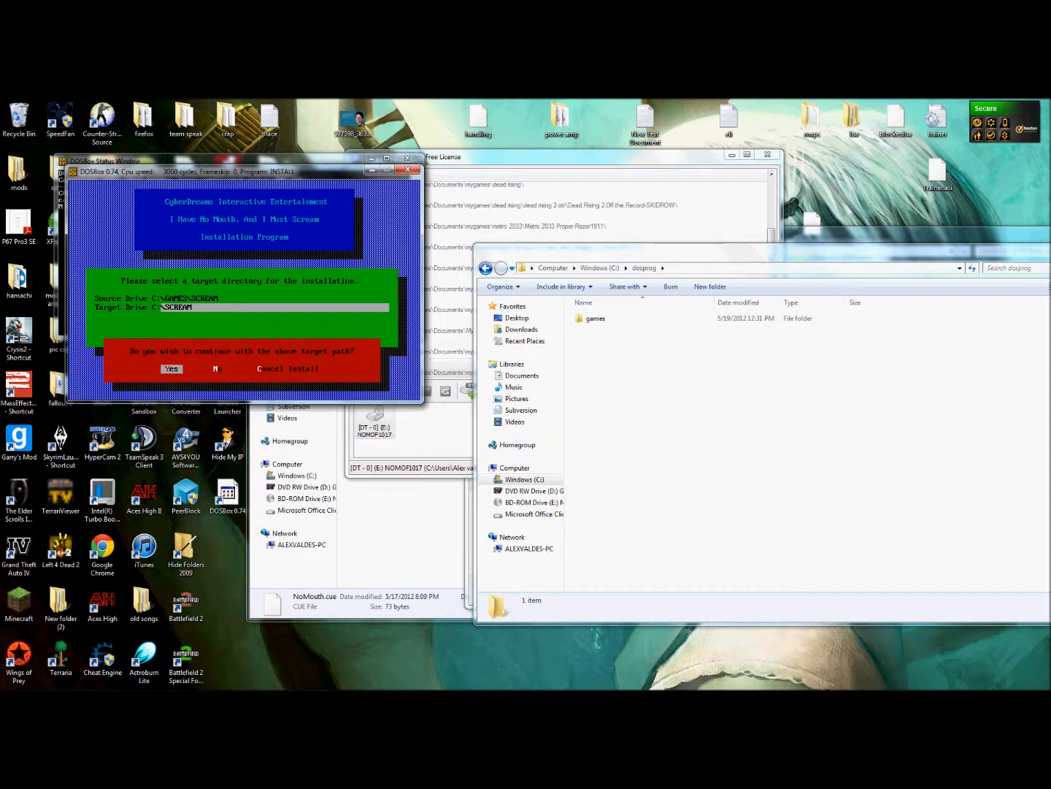
pyautogui.press('Return')
pyautogui.press('Down')
pyautogui.press('Down')
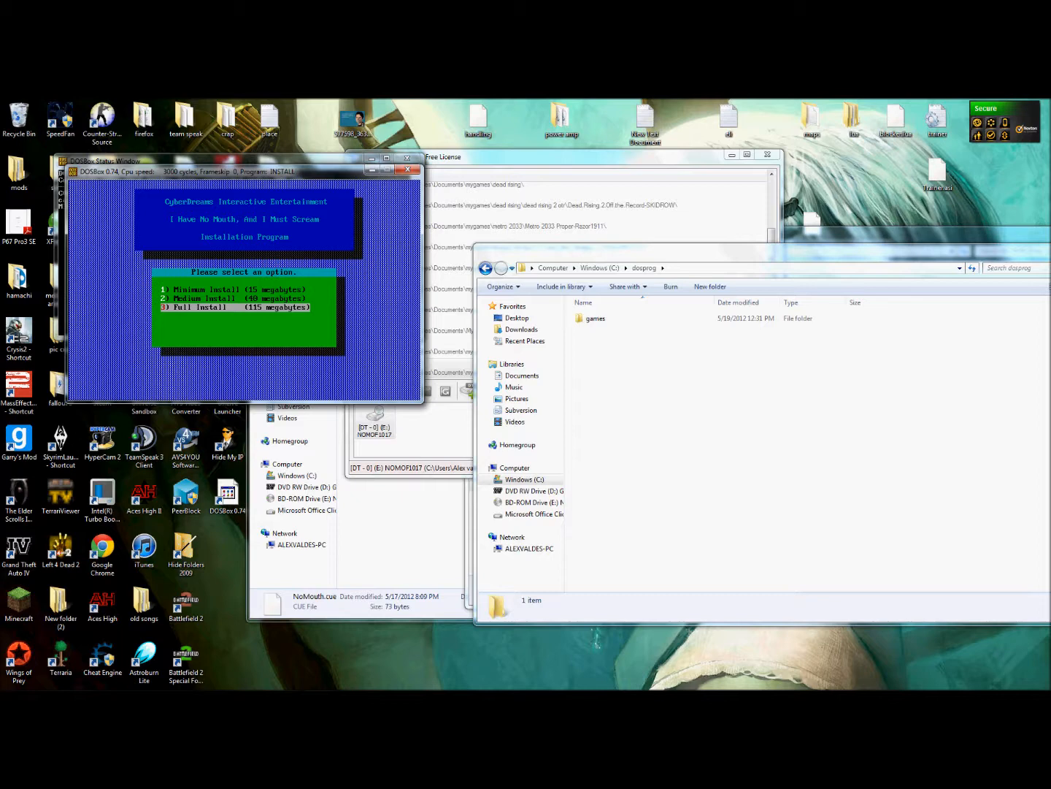
pyautogui.press('Return')
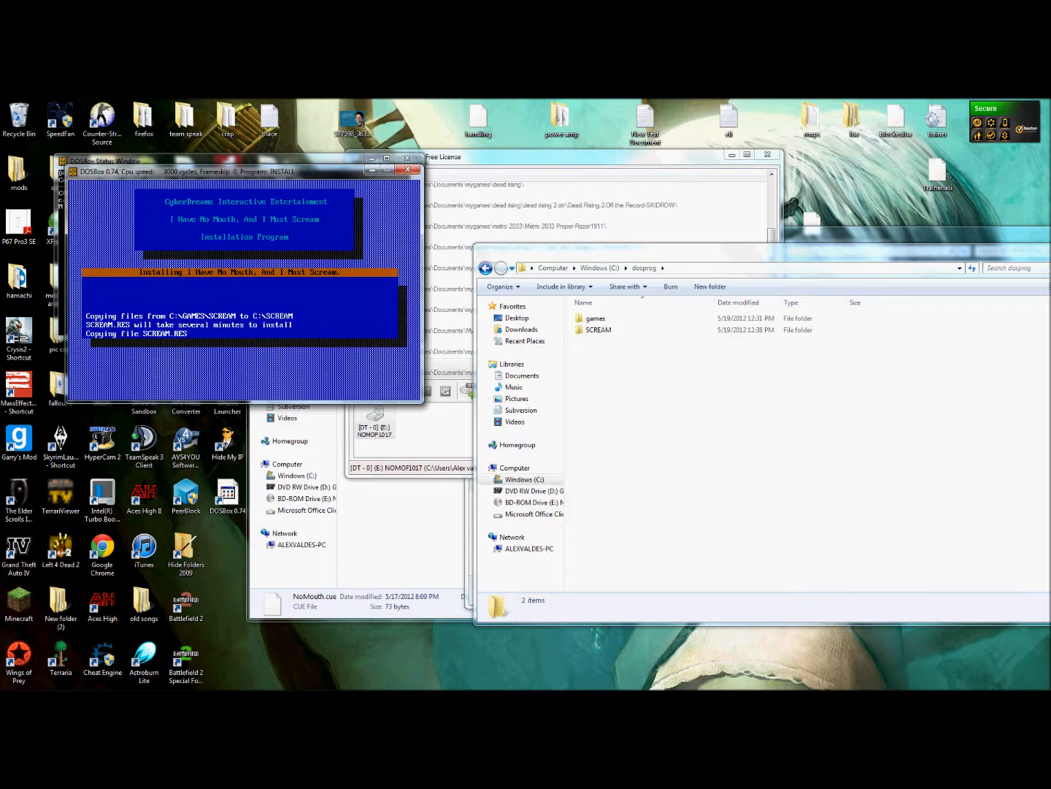
pyautogui.press('super')
pyautogui.press('super')
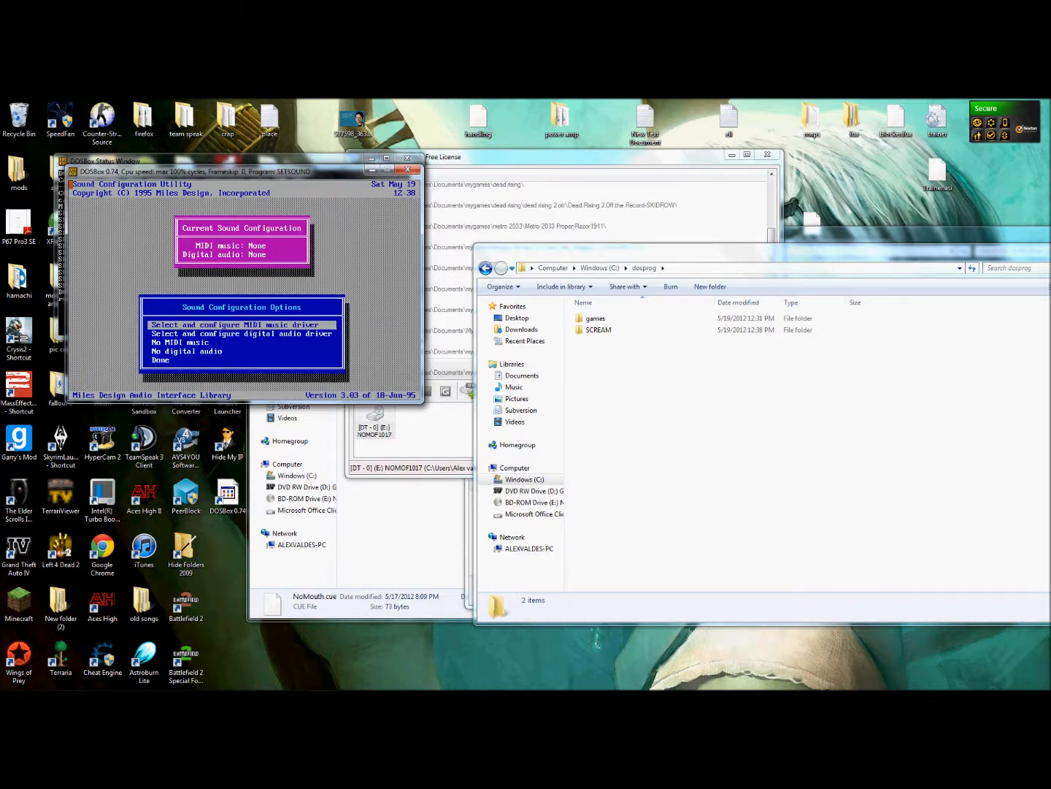
# Choose Creative Labs Sound Blaster or 100% compatible as the MIDI music driver.
pyautogui.press('Down')
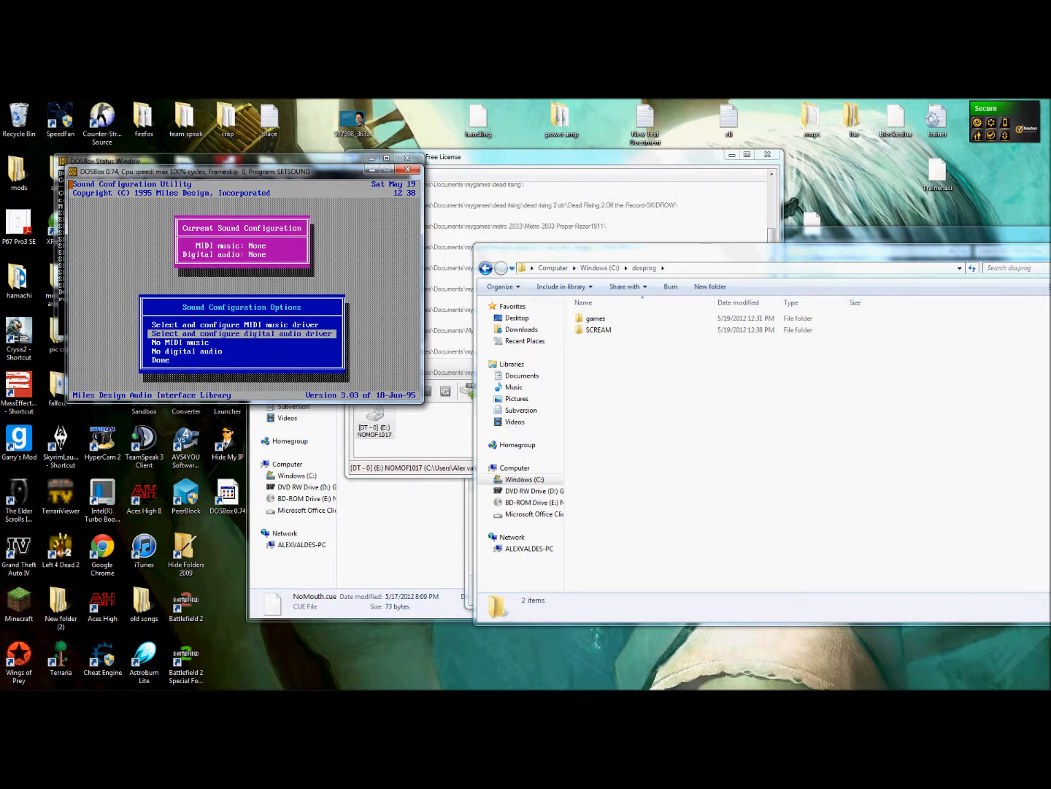
pyautogui.press('Up')
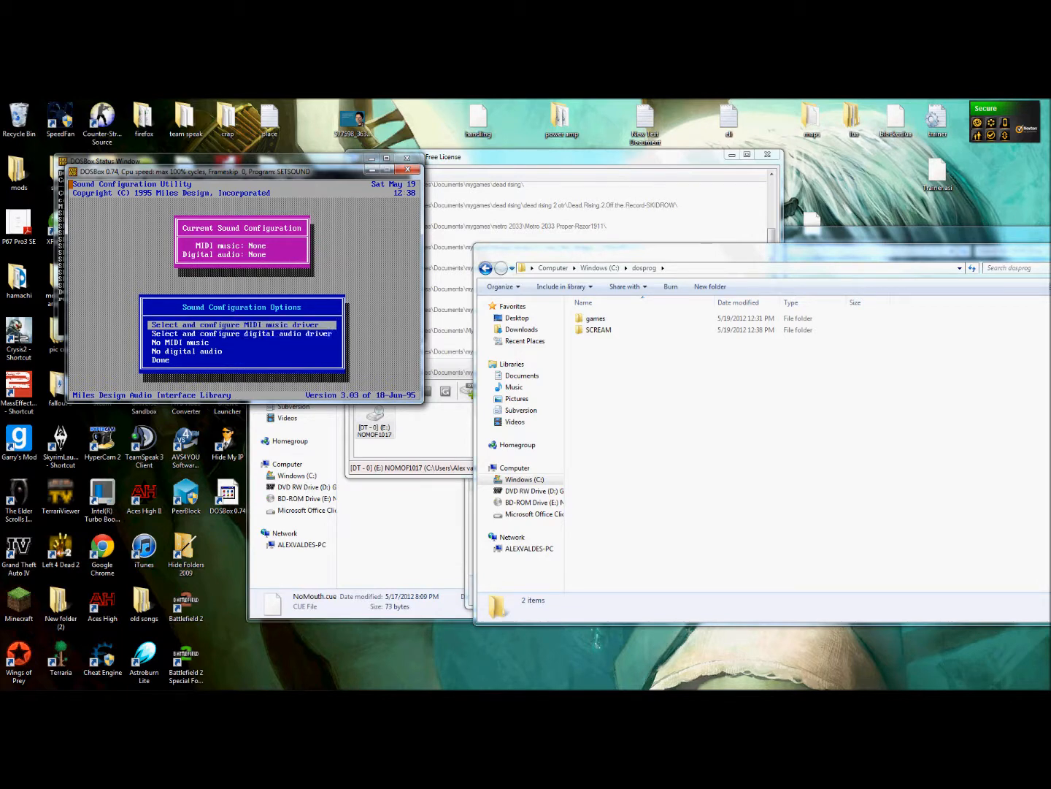
pyautogui.press('Return')
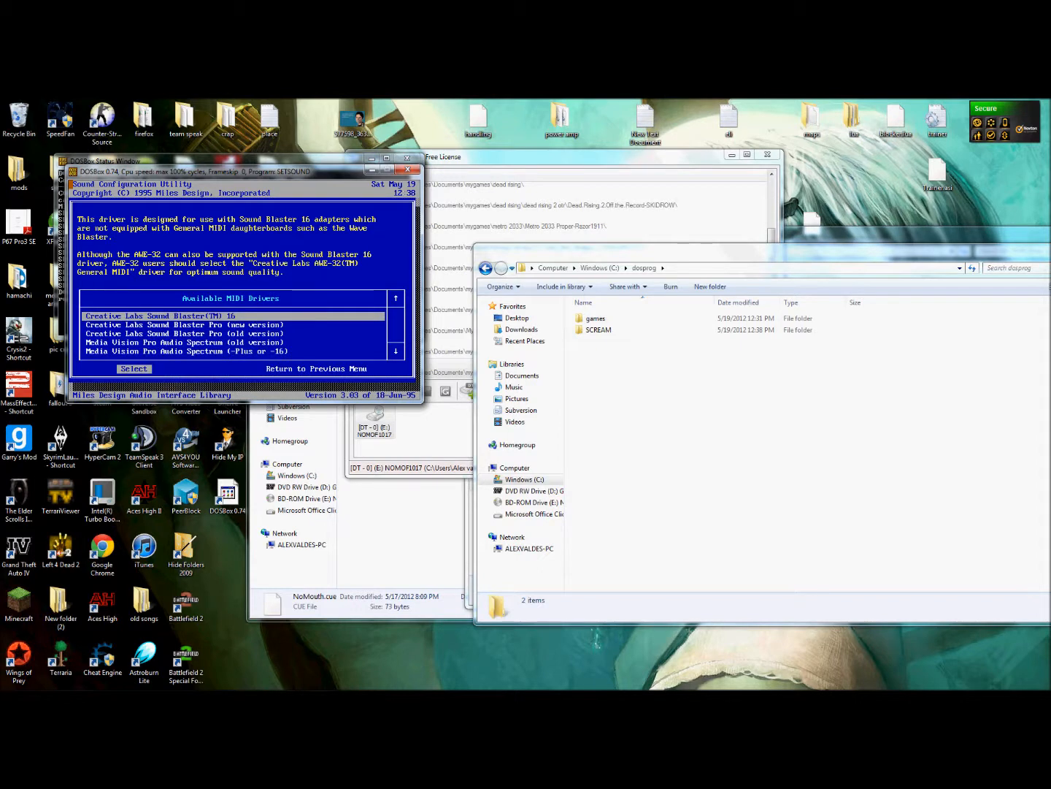
pyautogui.press('Up')
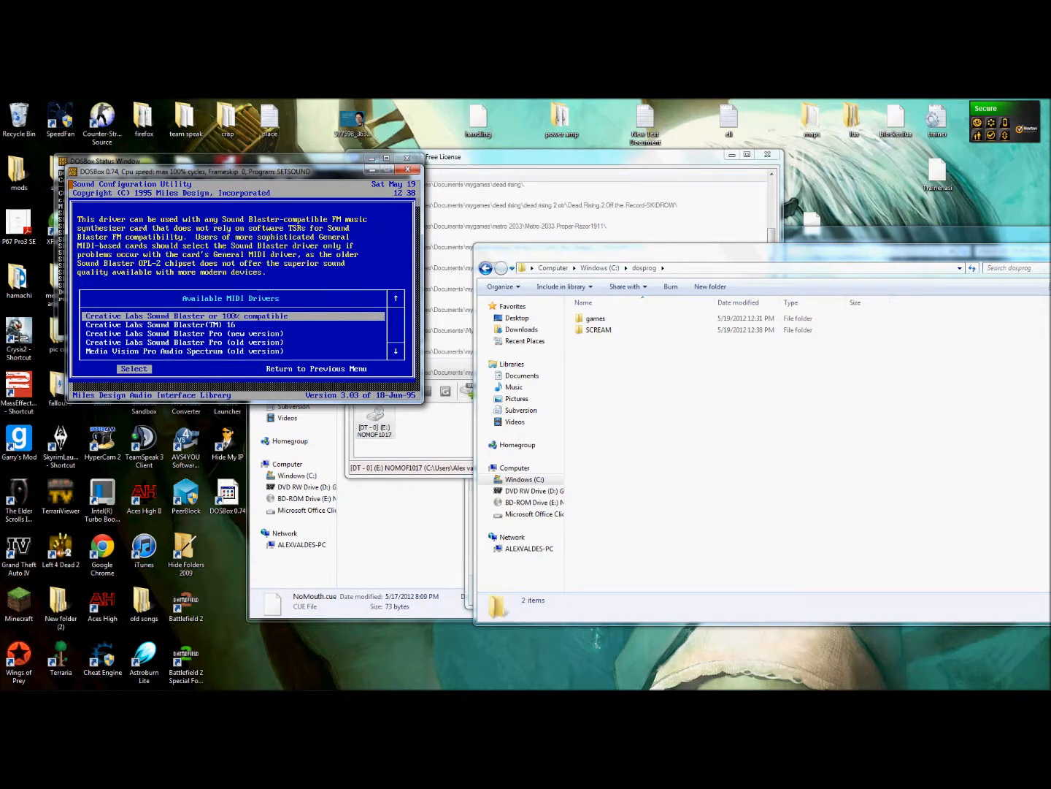
pyautogui.press('Down')
pyautogui.press('Down')
pyautogui.press('Up')
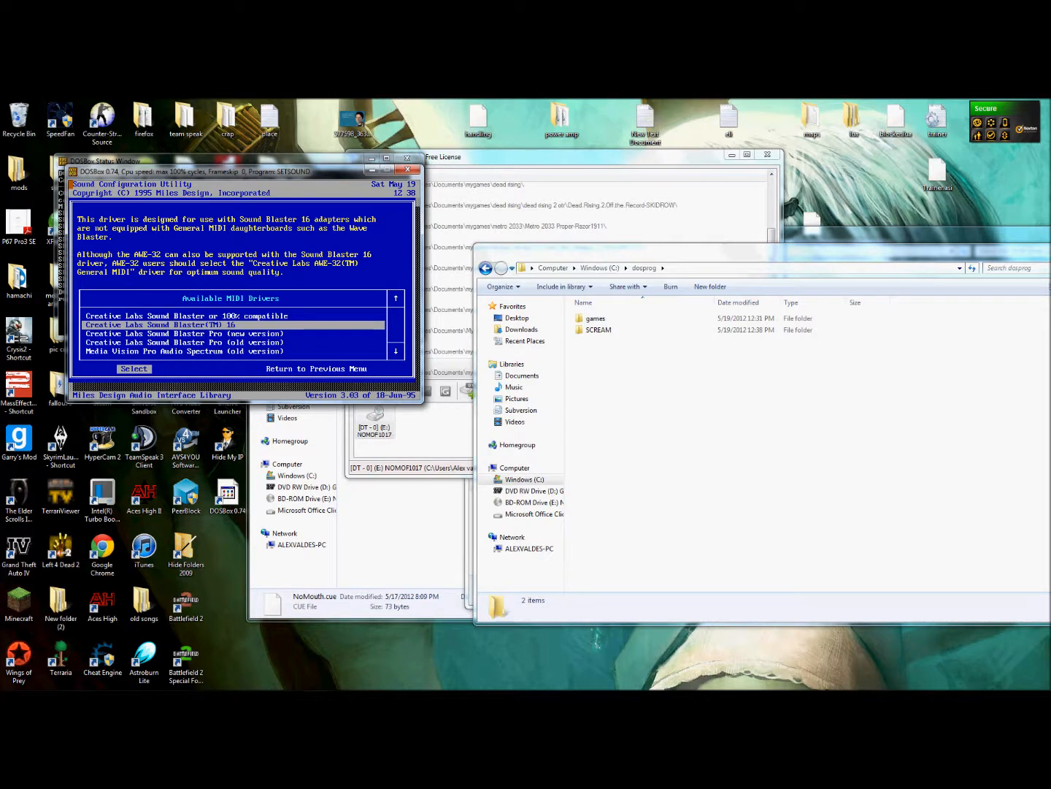
pyautogui.press('Up')
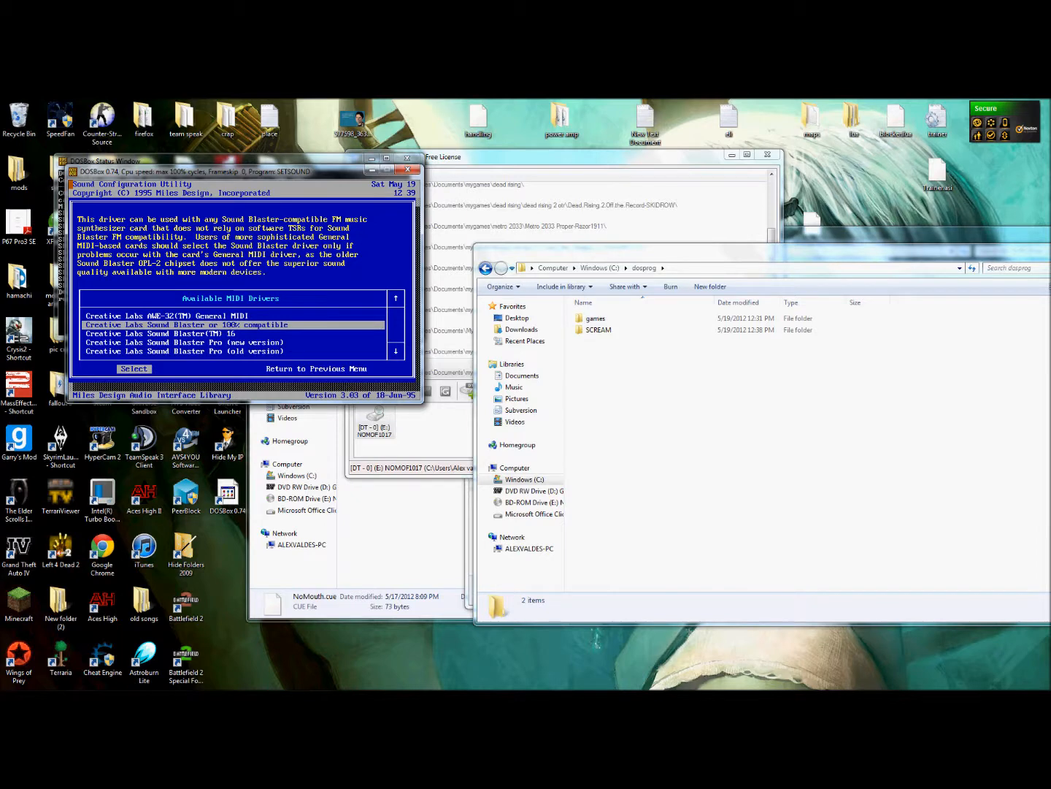
pyautogui.press('Return')
# Configure the chosen MIDI driver automatically and save the MIDI music configuration.
pyautogui.press('Down')
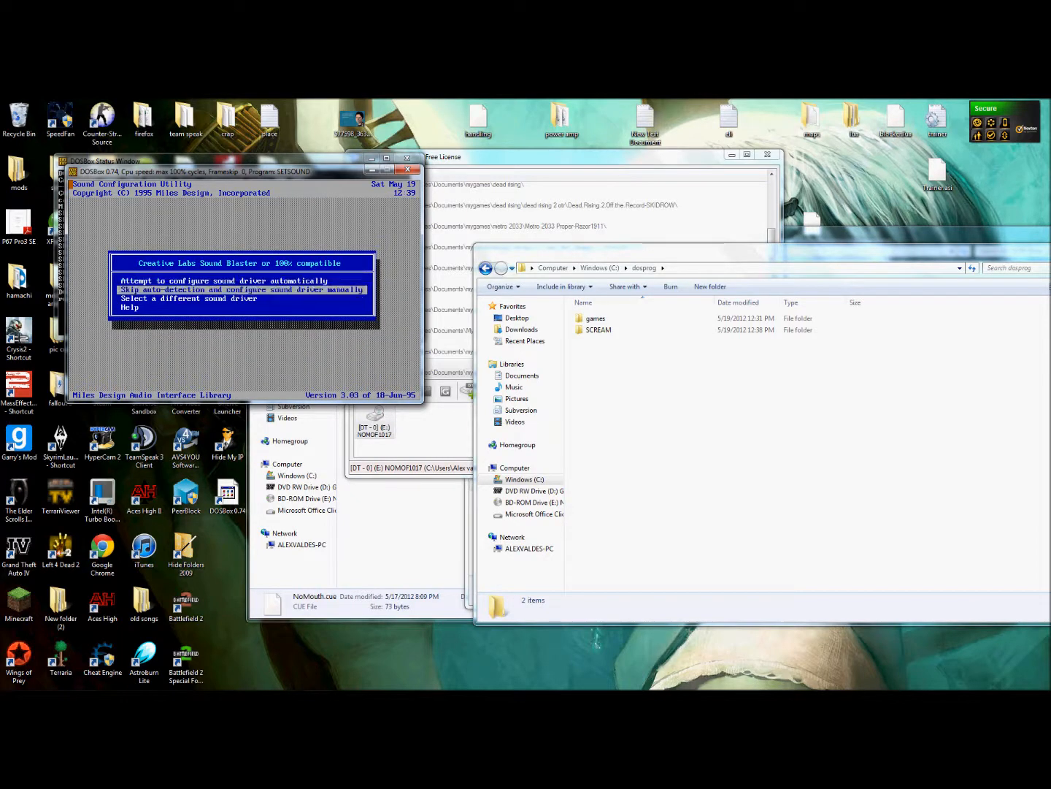
pyautogui.press('Up')
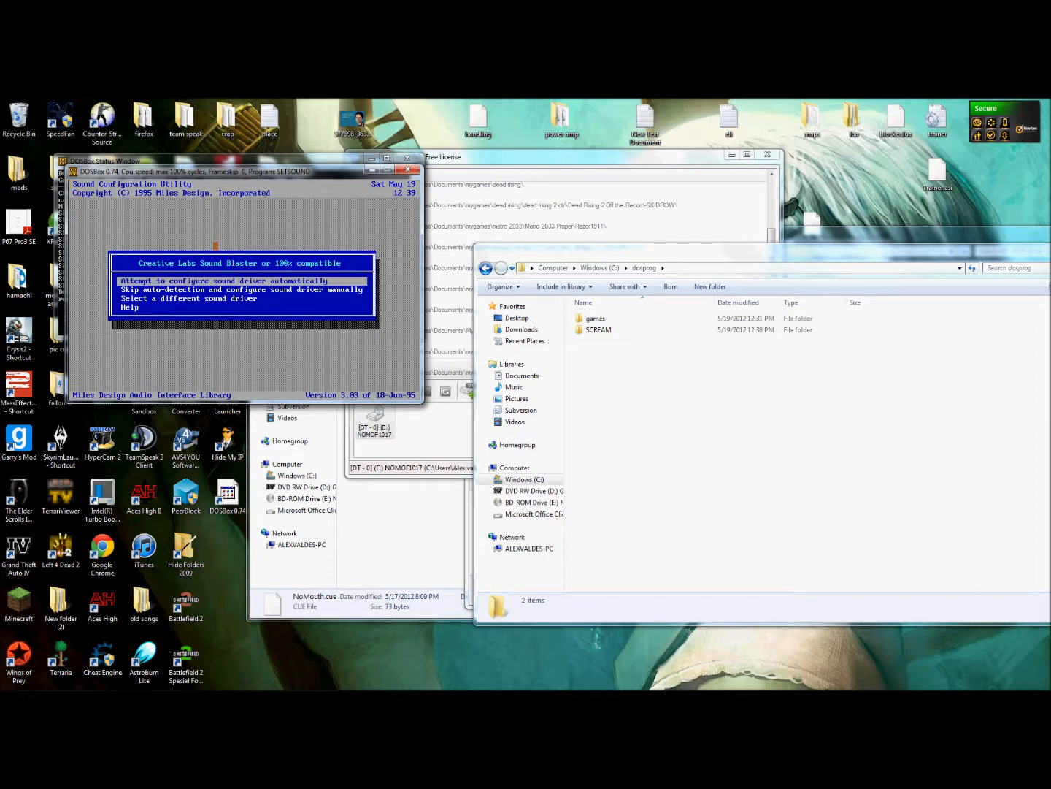
pyautogui.press('Return')
pyautogui.press('Return')
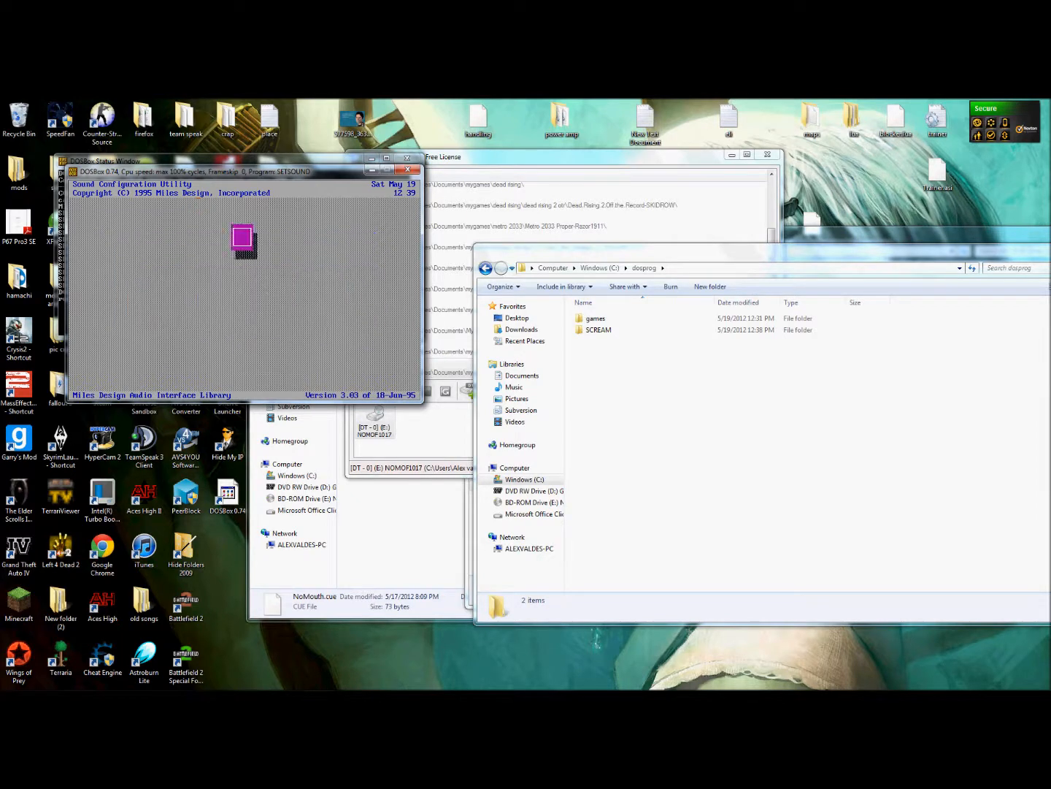
# Select Creative Labs Sound Blaster or 100% compatible as the digital audio driver, configure it automatically and save it.
pyautogui.press('Down')
pyautogui.press('Return')
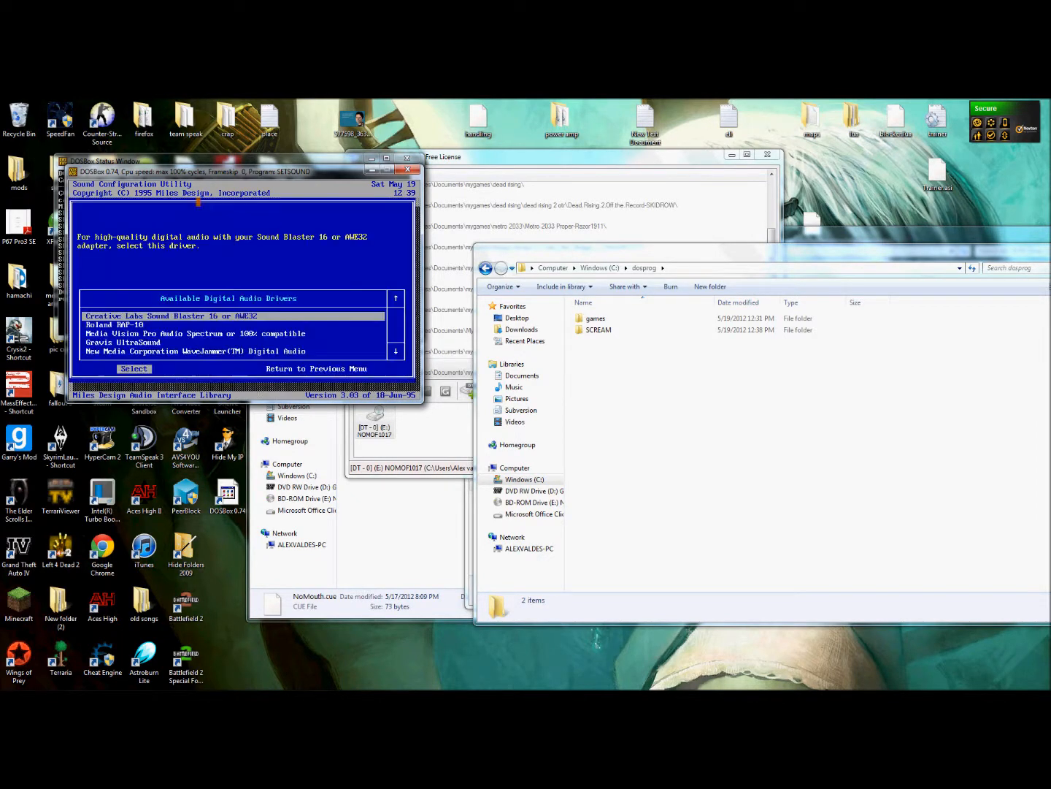
pyautogui.press('Up')
pyautogui.press('Up')
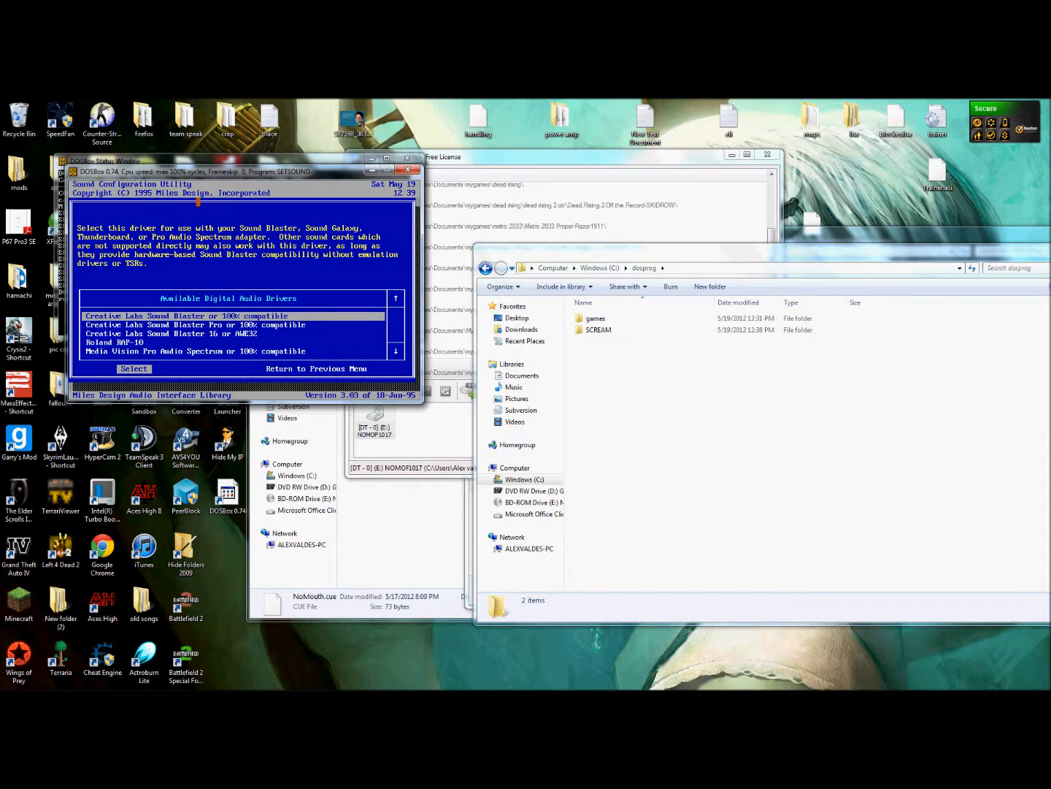
pyautogui.press('Return')
pyautogui.press('Return')
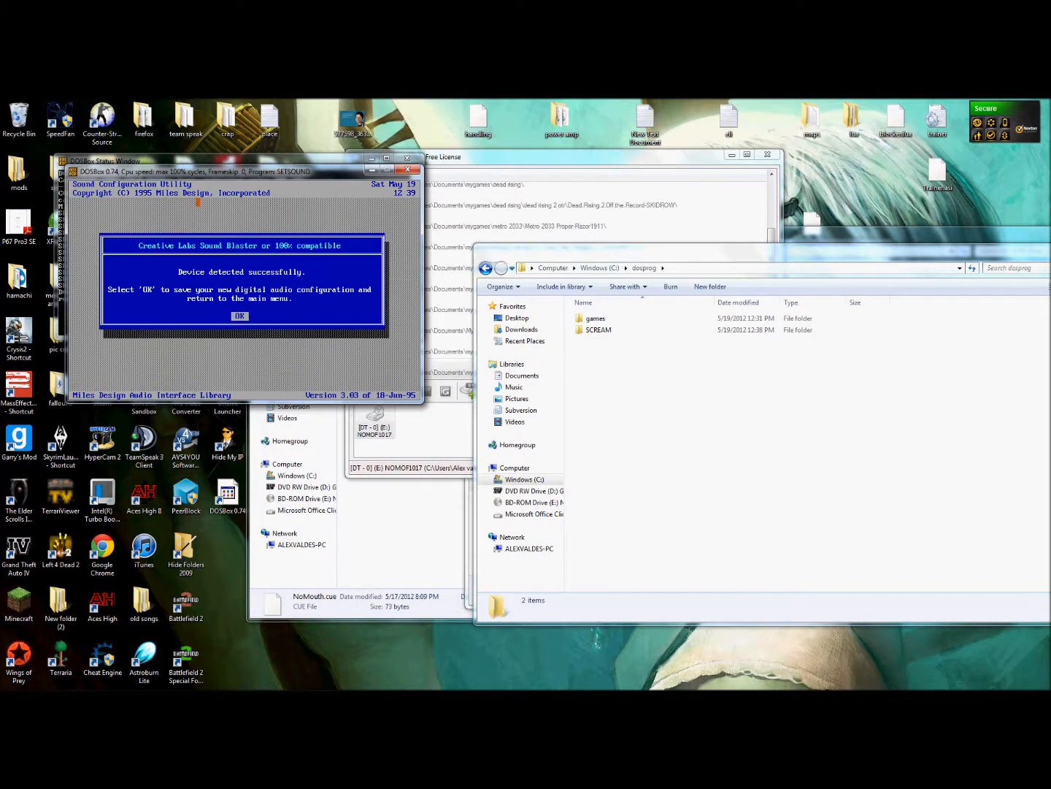
pyautogui.press('Return')
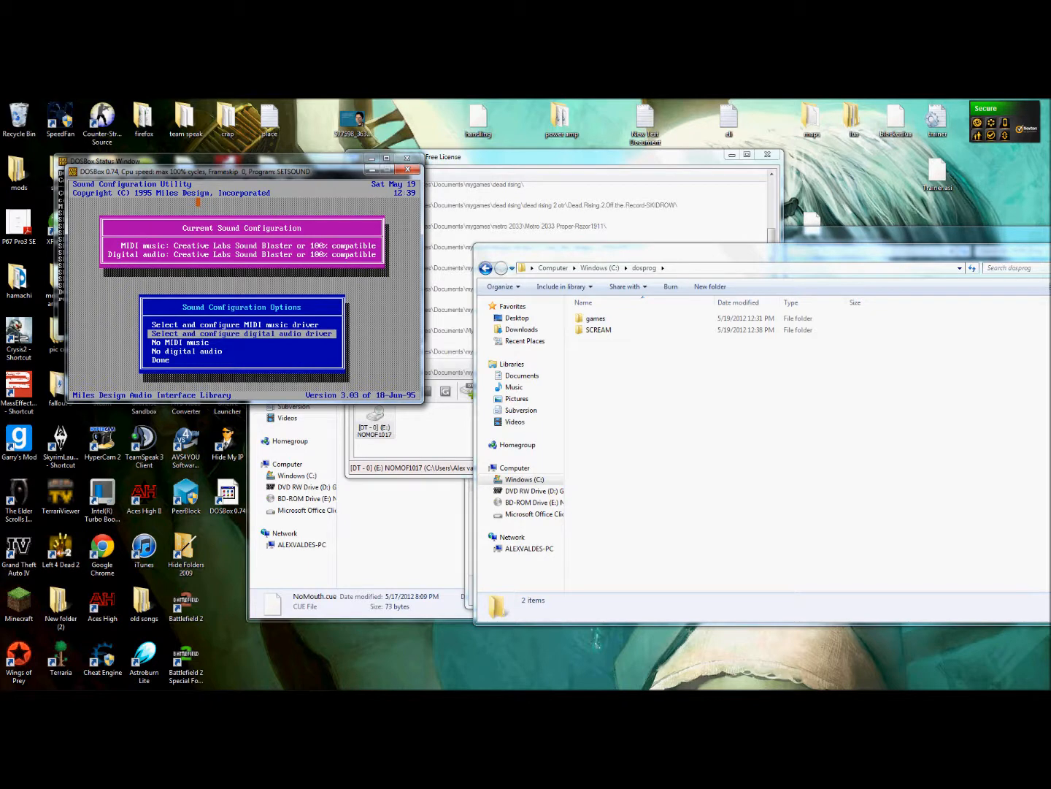
# Finish the sound configuration and quit the game's installation program to return to the DOS prompt.
pyautogui.press('Down')
pyautogui.press('Down')
pyautogui.press('Down')
pyautogui.press('Return')
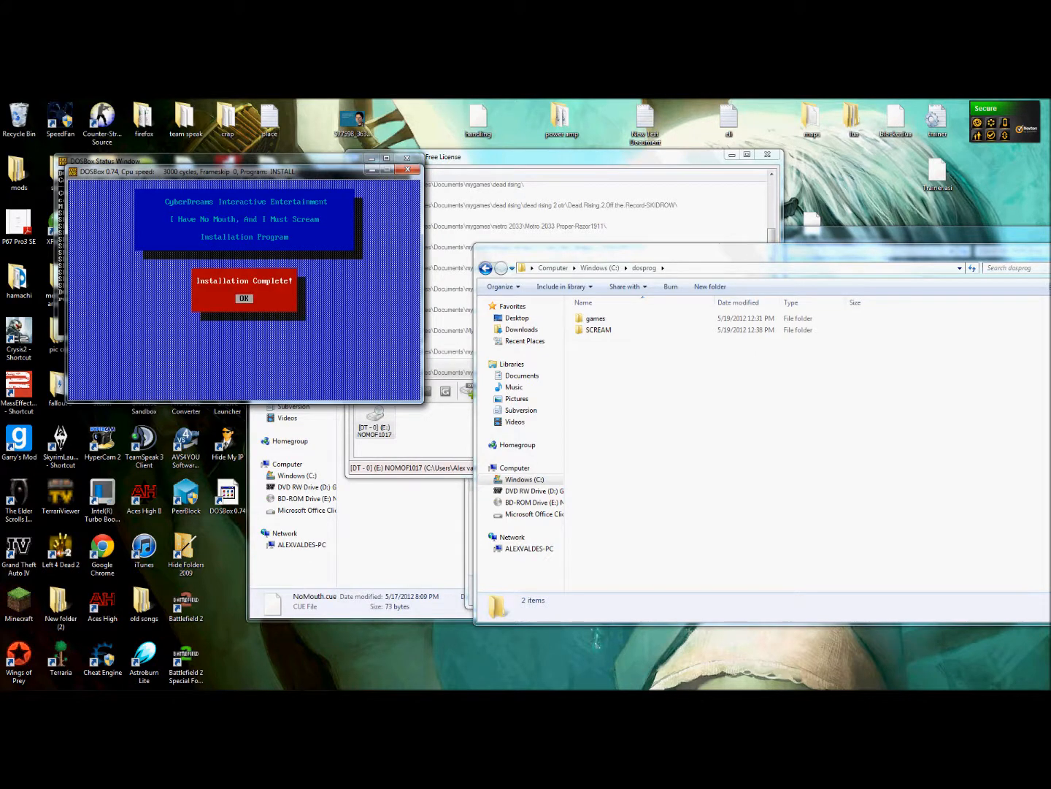
pyautogui.press('Return')
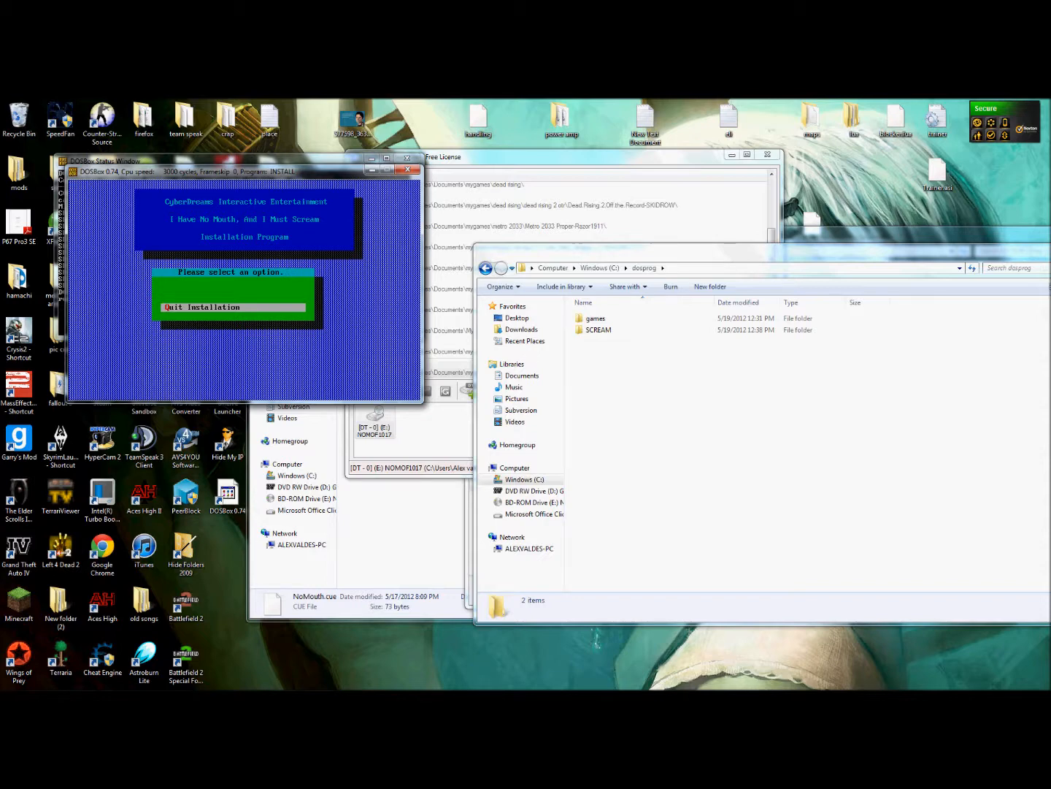
pyautogui.press('Return')
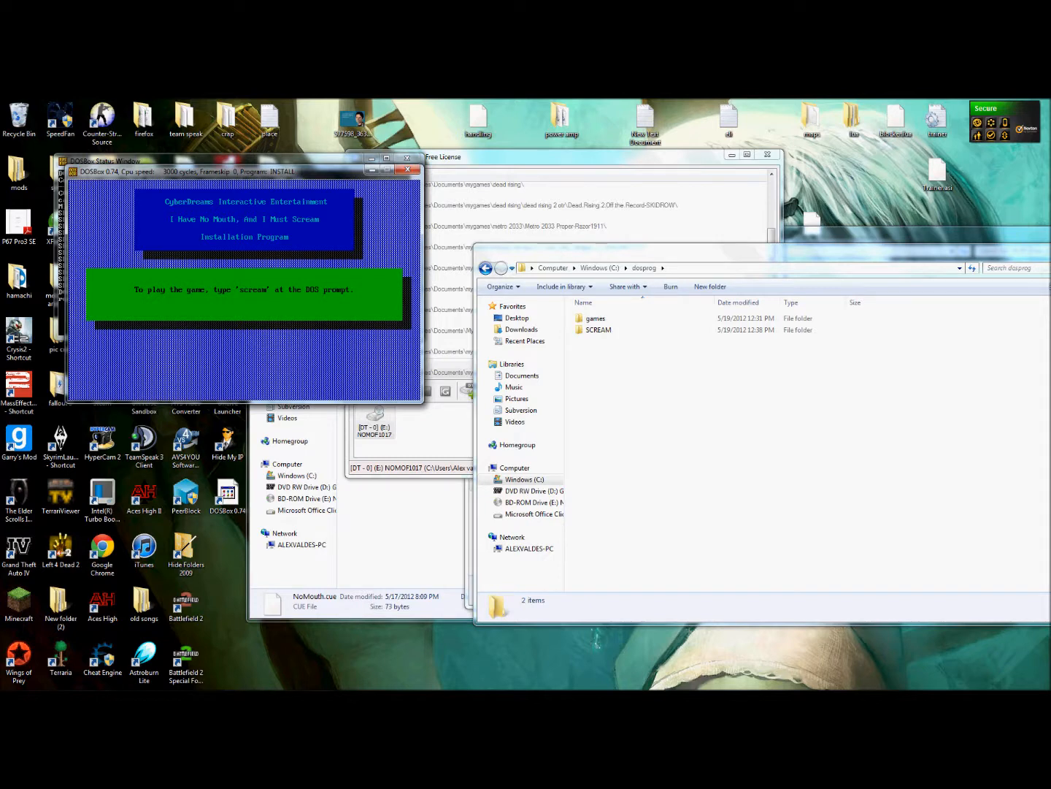
pyautogui.press('Return')
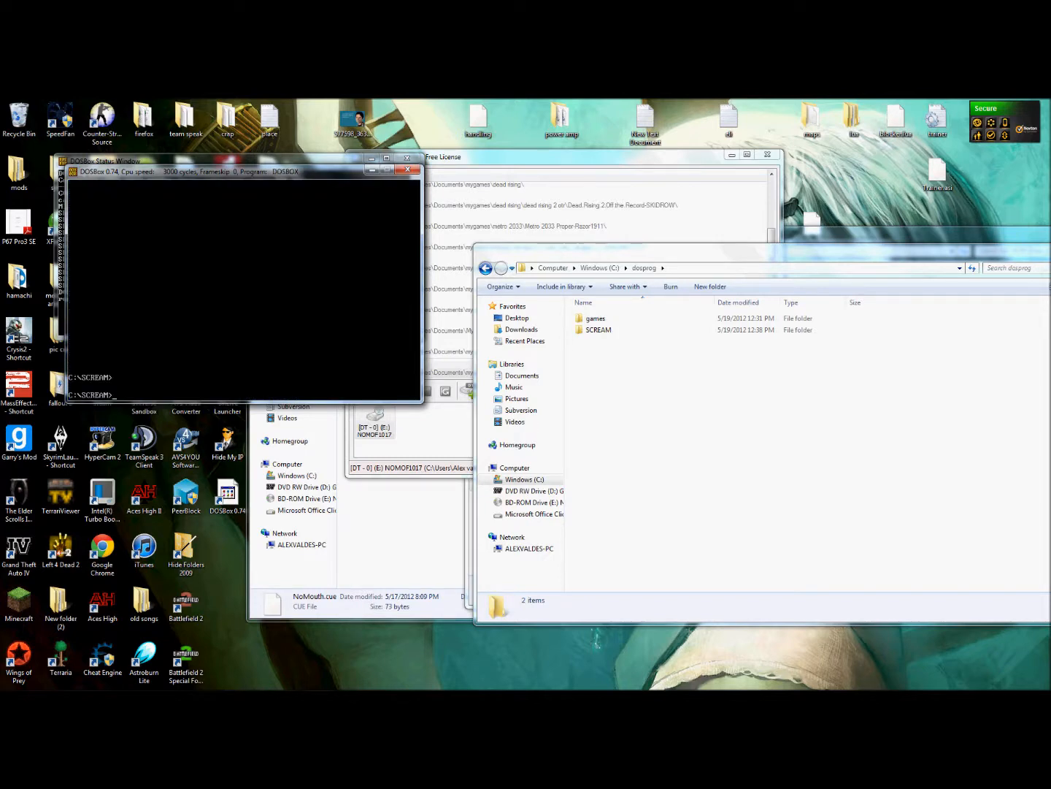
# Start the game from C:\SCREAM with the command scream and choose the middle character beside the rock pillar.
pyautogui.write('scream')
pyautogui.press('Return')
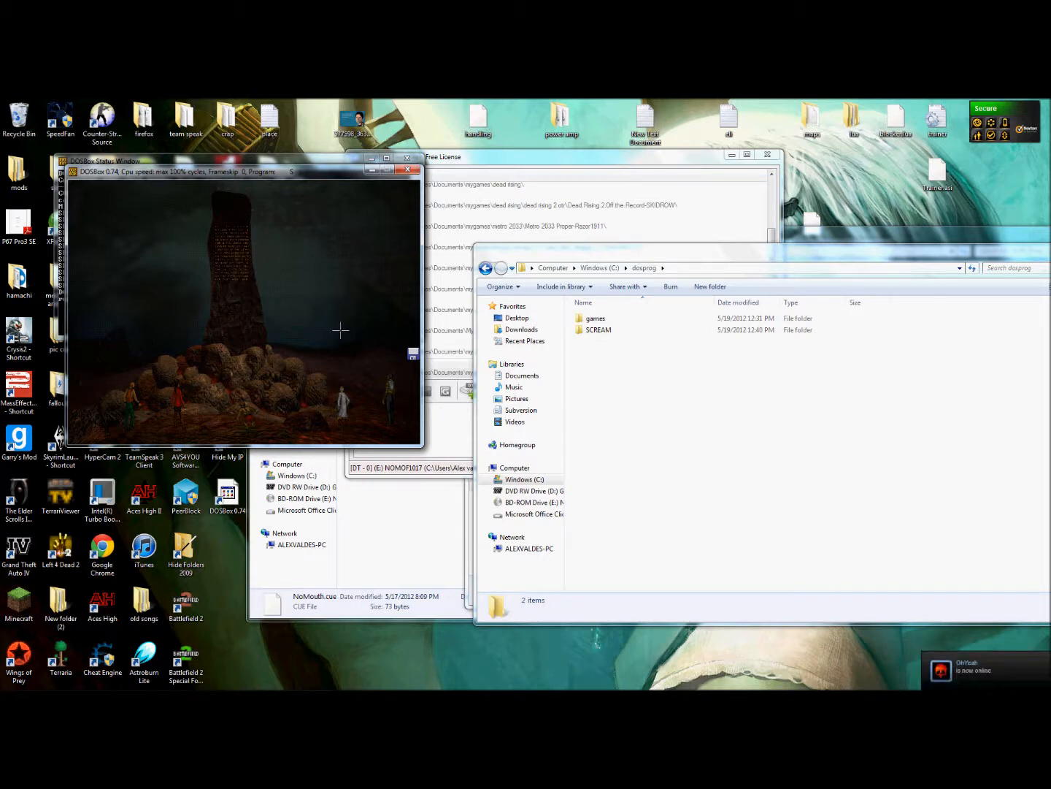
pyautogui.click(247, 417)
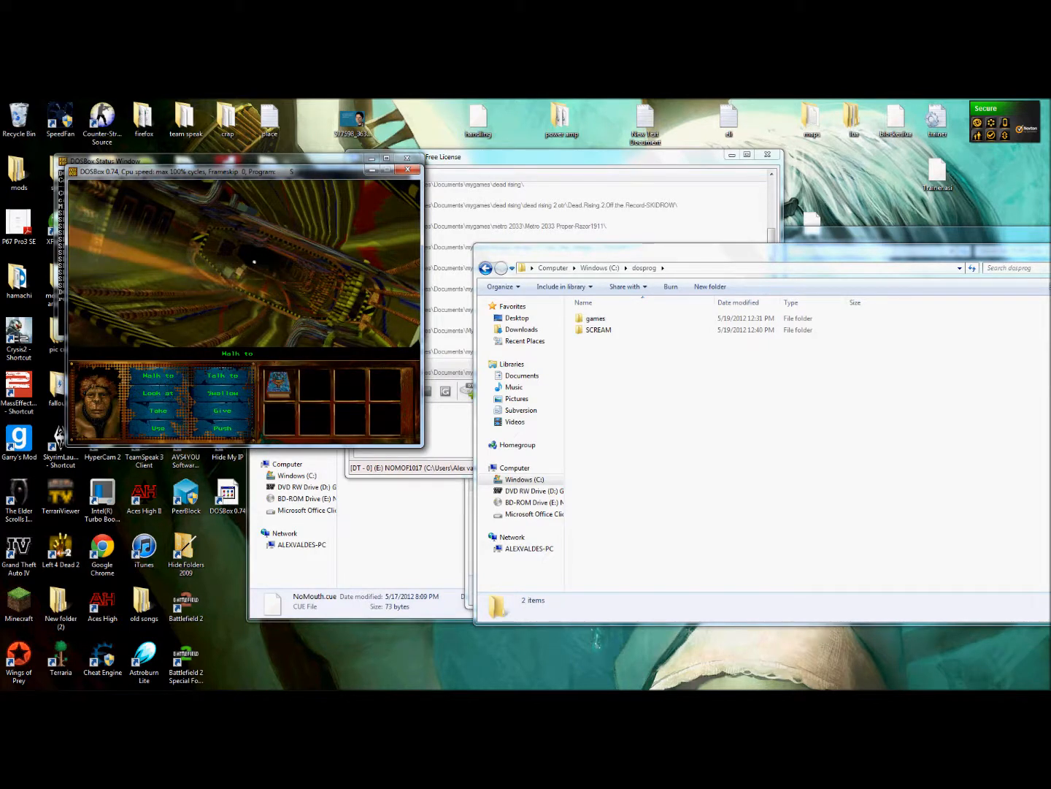
# Release the pointer from the running game and close DOSBox.
pyautogui.press('super')
pyautogui.click(276, 289)
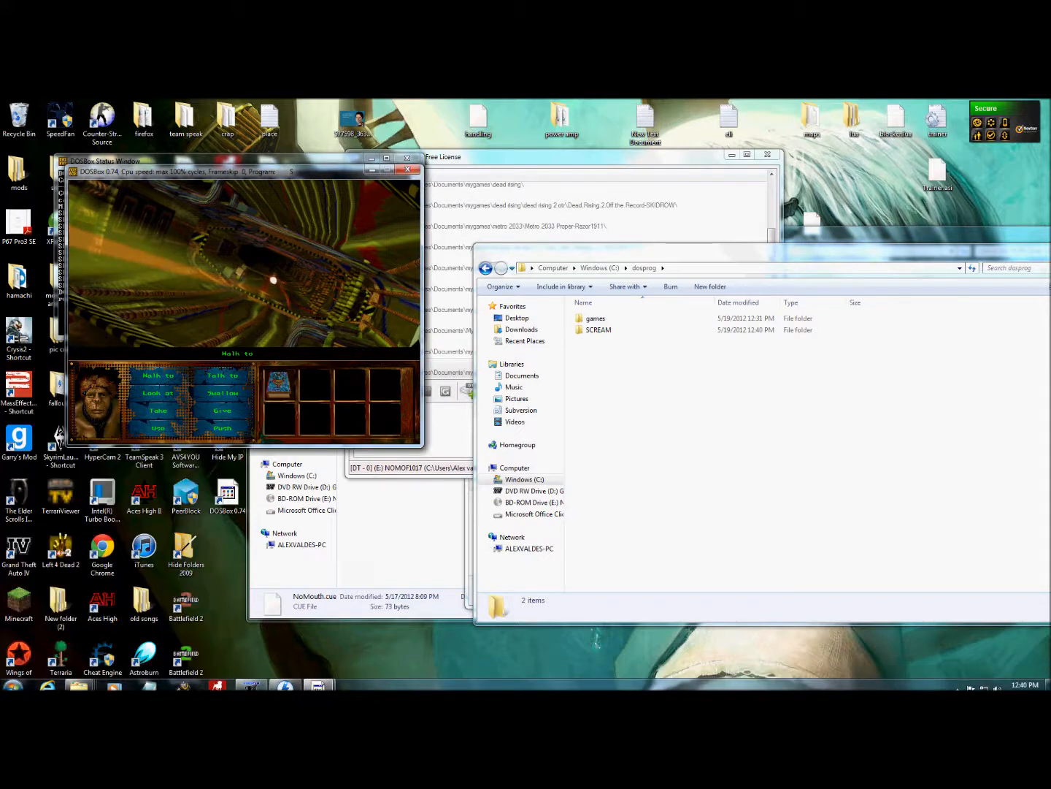
pyautogui.press('super')
pyautogui.click(408, 173)
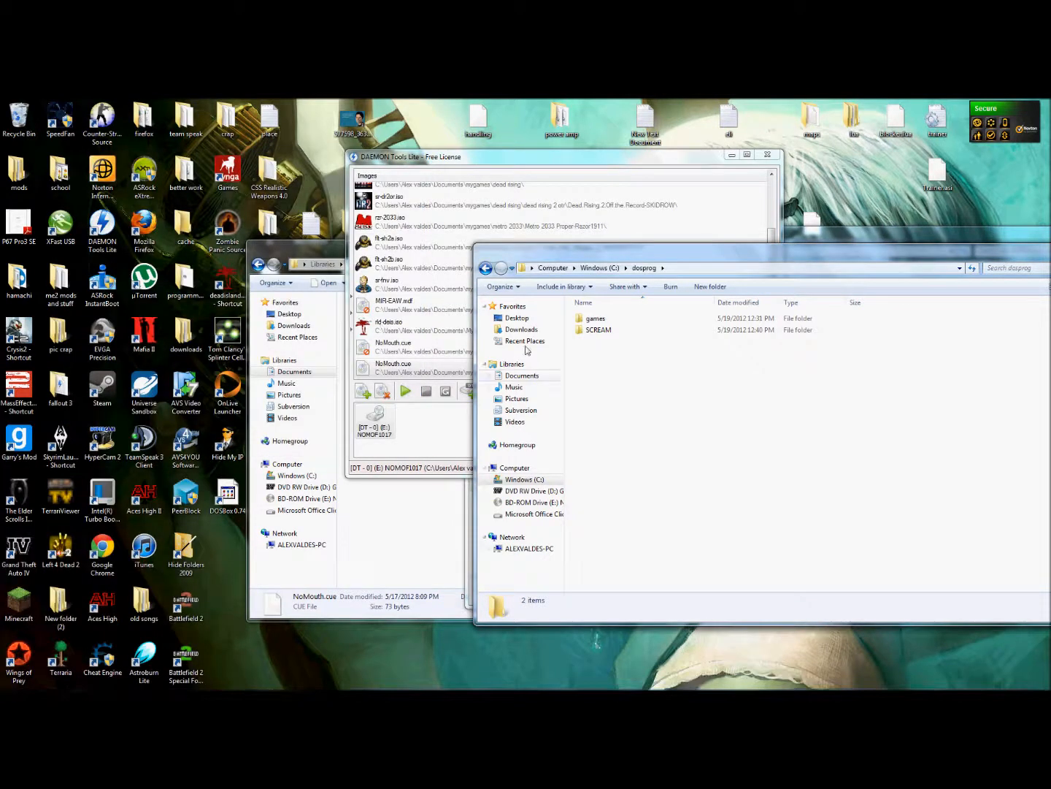
# Delete the SCREAM folder from C:\dosprog, moving it to the Recycle Bin.
pyautogui.rightClick(590, 329)
pyautogui.click(619, 556)
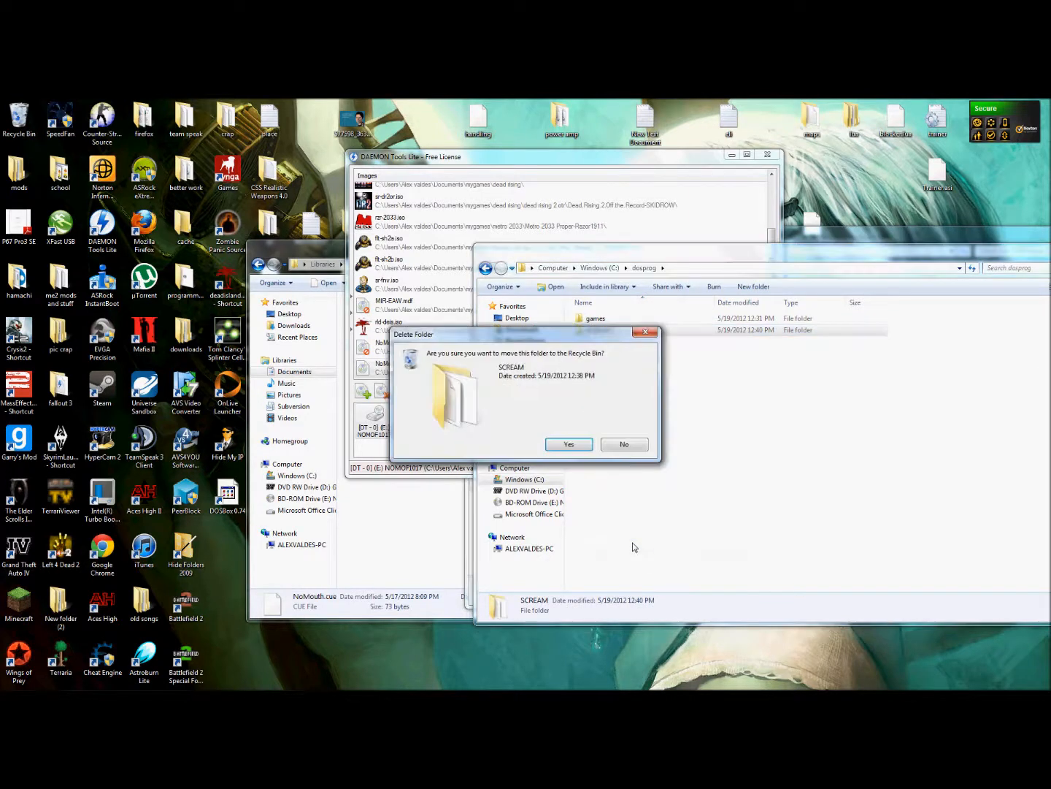
pyautogui.click(558, 446)
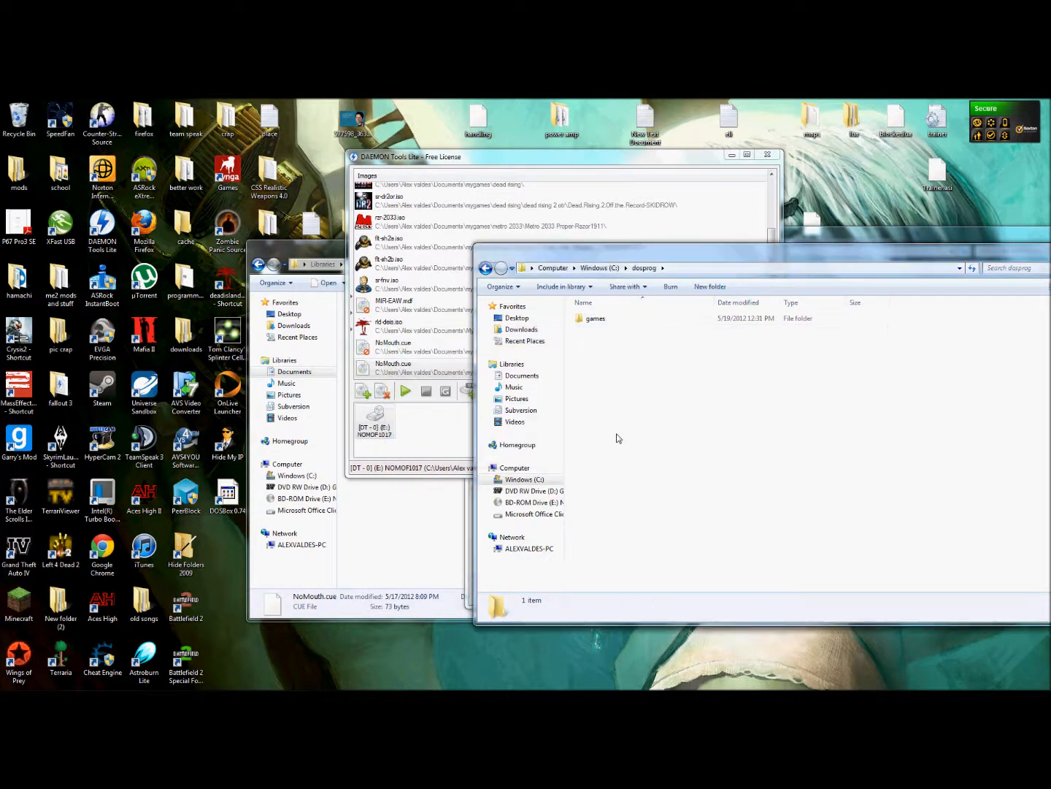
pyautogui.click(357, 553)
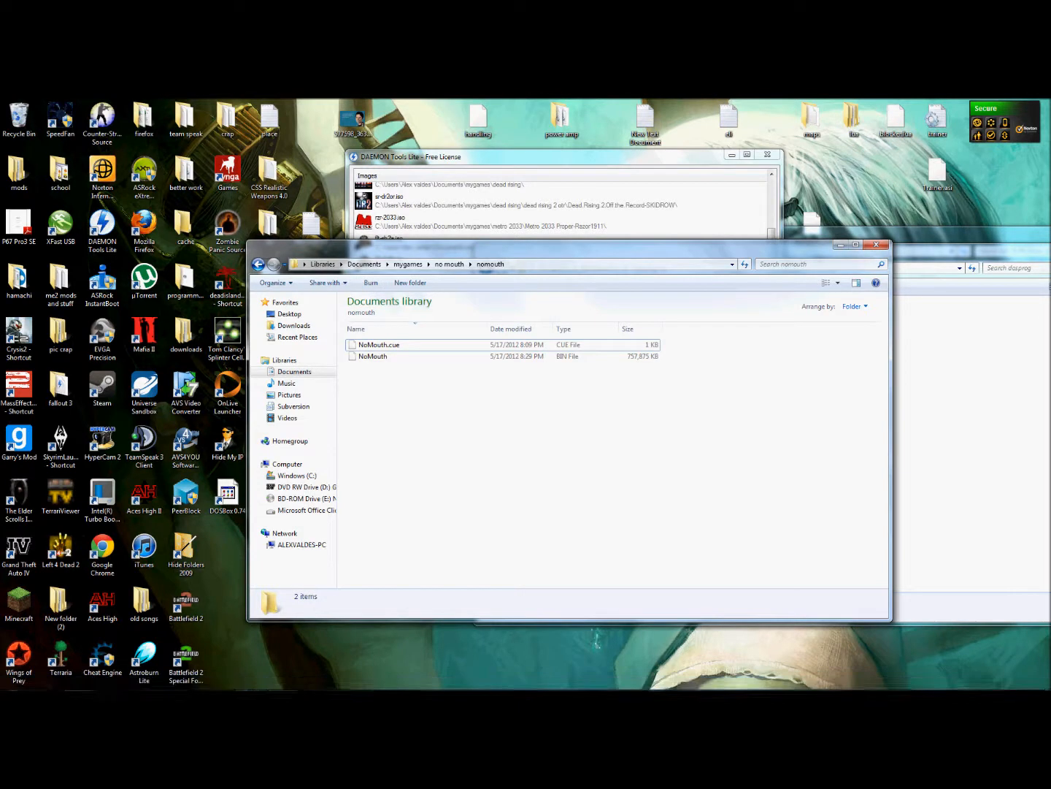
pyautogui.moveTo(251, 680)
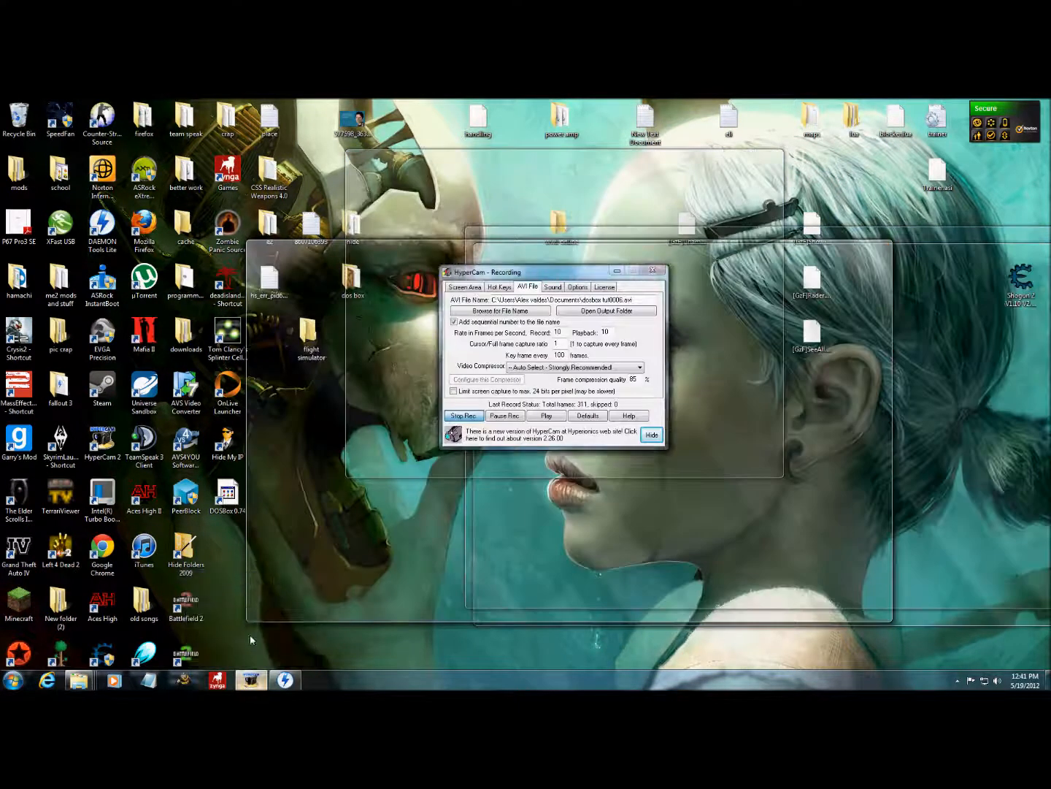
pyautogui.click(250, 621)
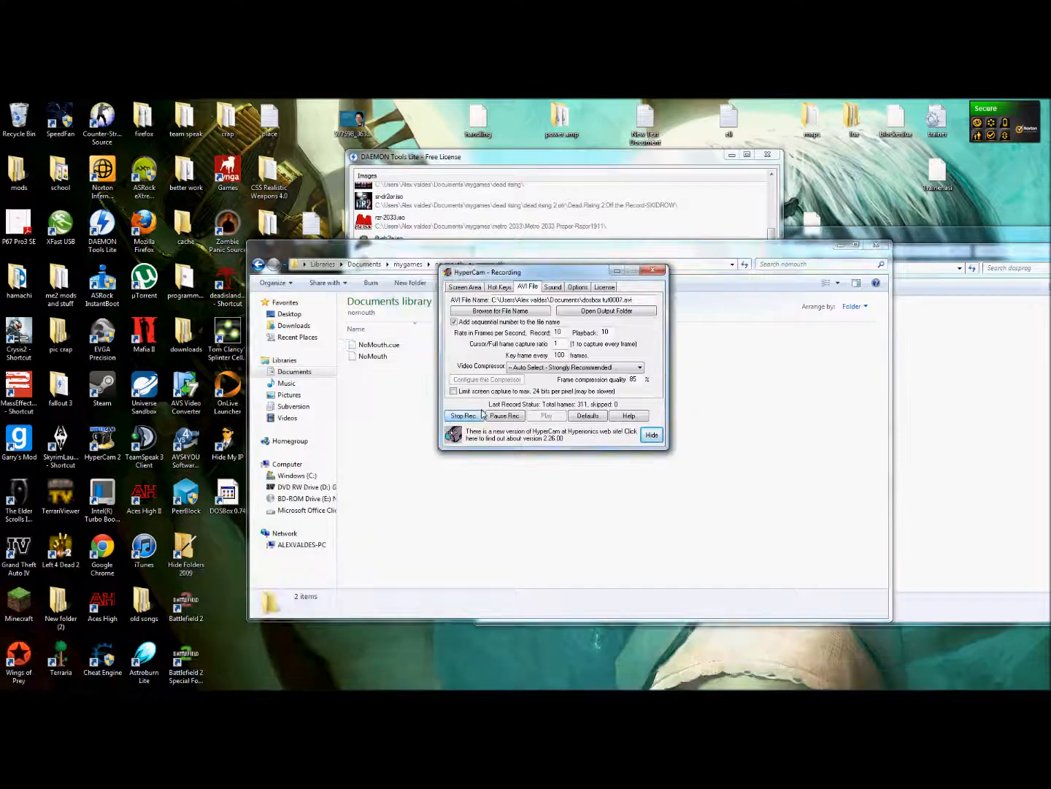